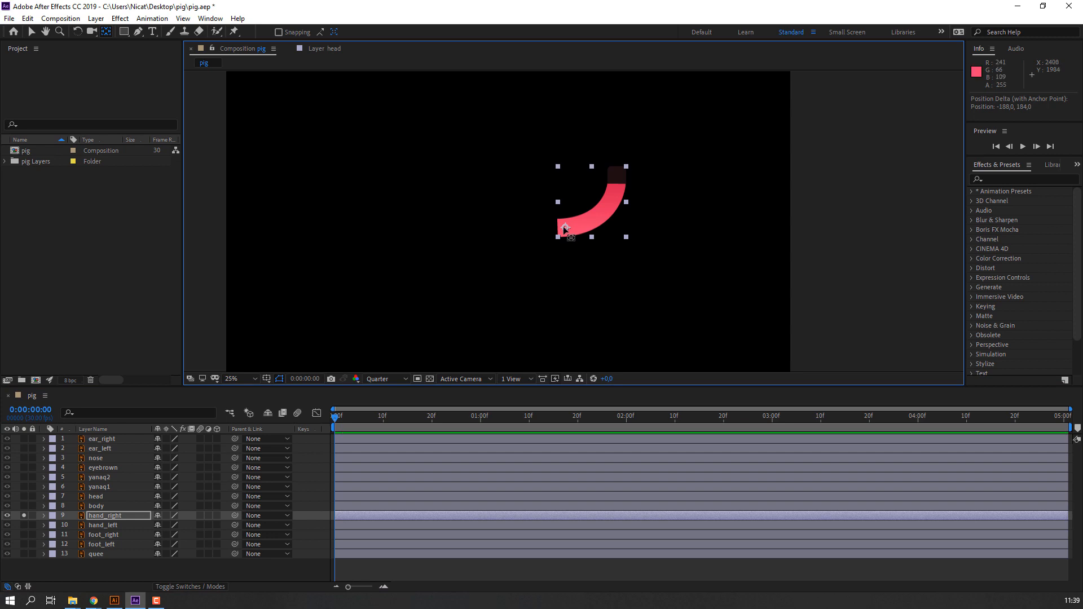
# Step: End the solo view of hand_right and, with hand_left isolated, move its anchor point to the shoulder end of the arm
pyautogui.click(34, 33)
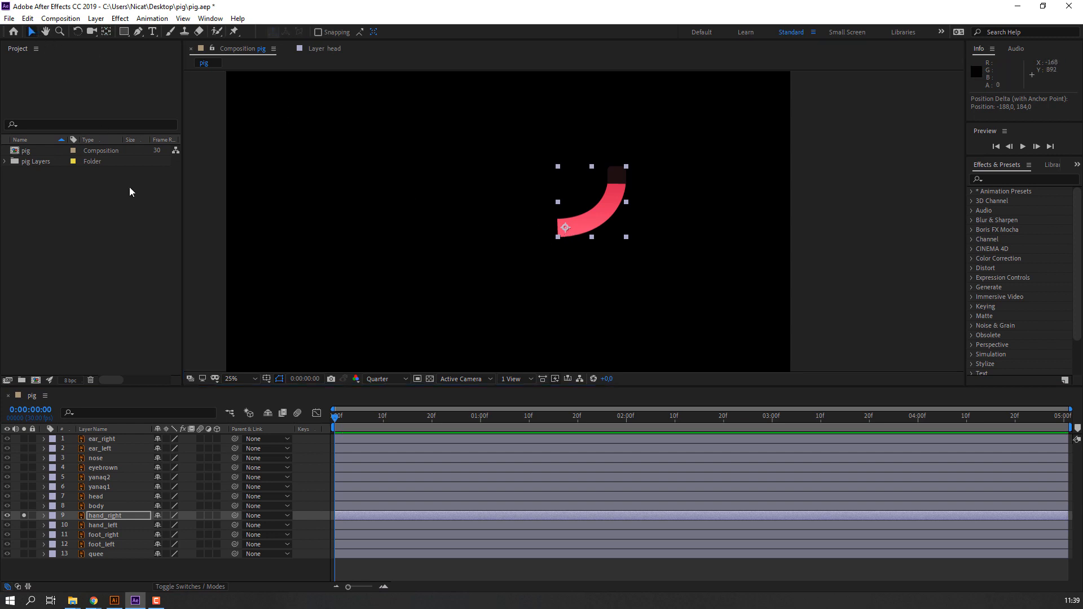
pyautogui.click(24, 515)
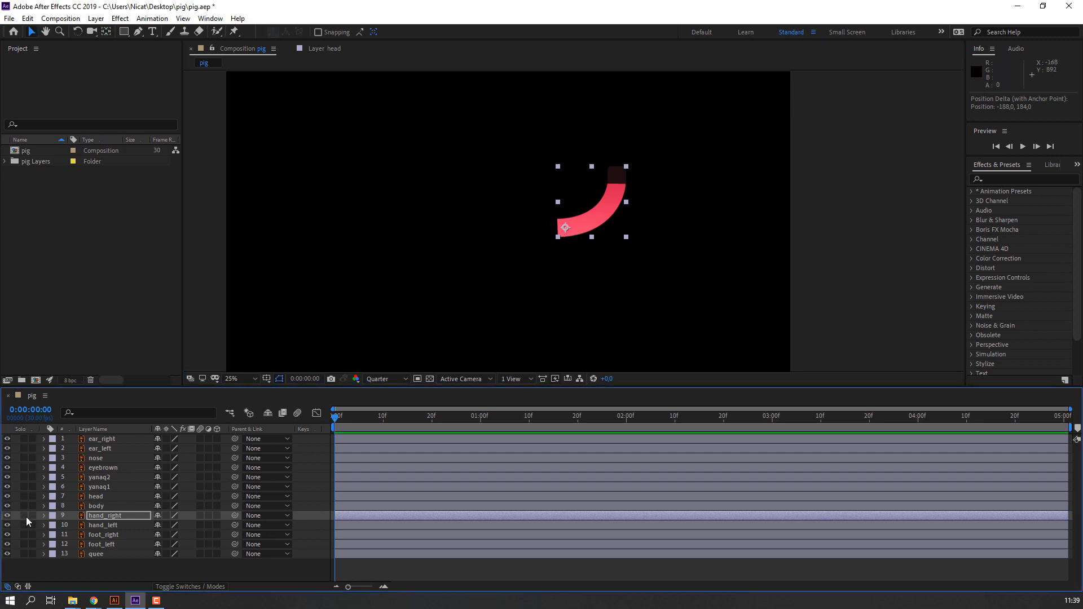
pyautogui.click(427, 185)
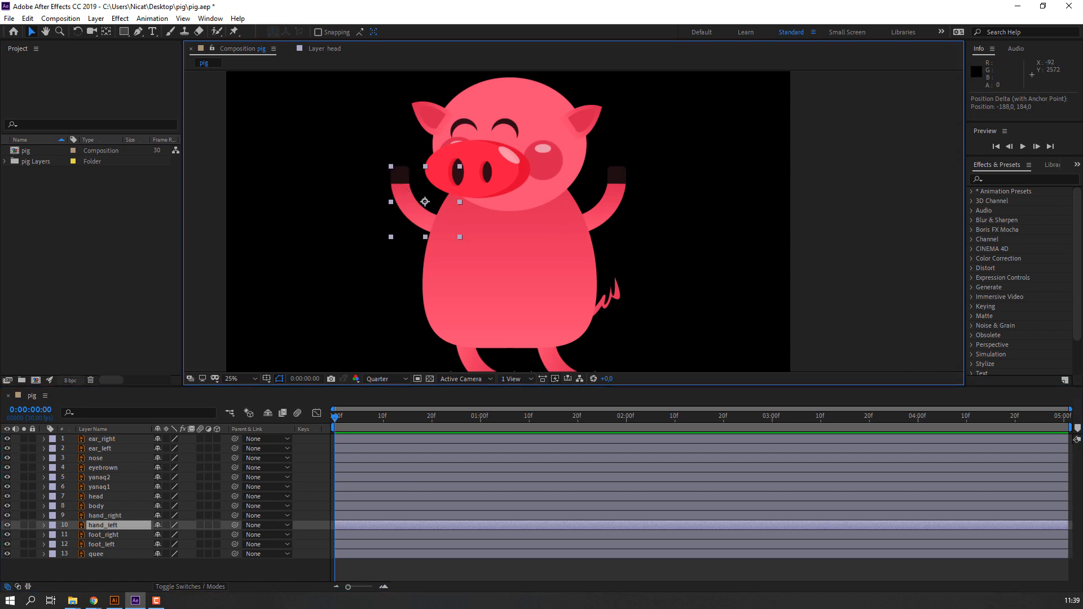
pyautogui.click(24, 525)
pyautogui.click(106, 31)
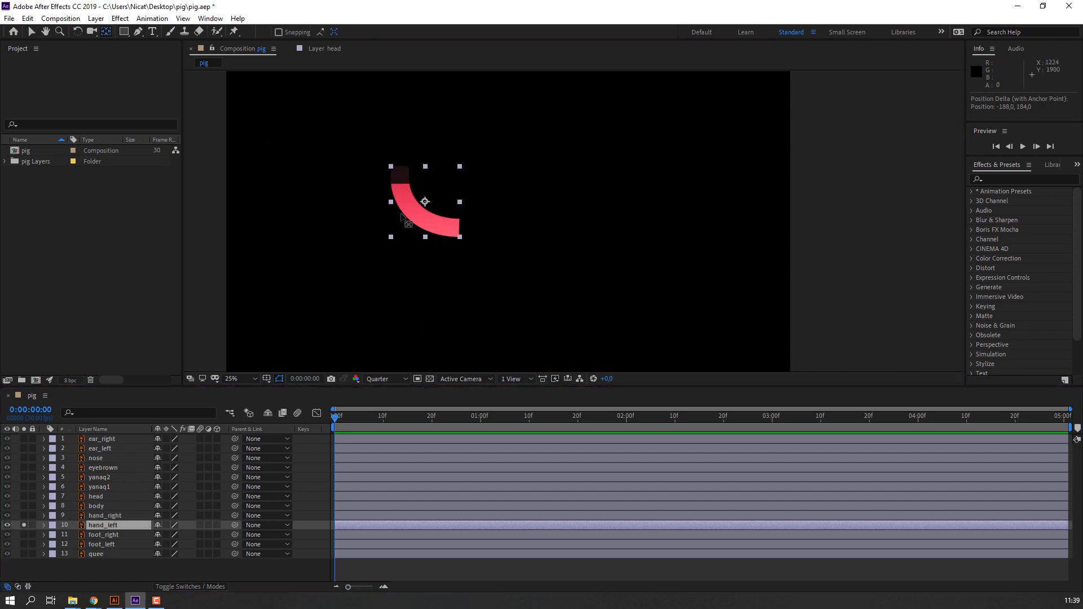
pyautogui.moveTo(425, 202); pyautogui.dragTo(454, 231)
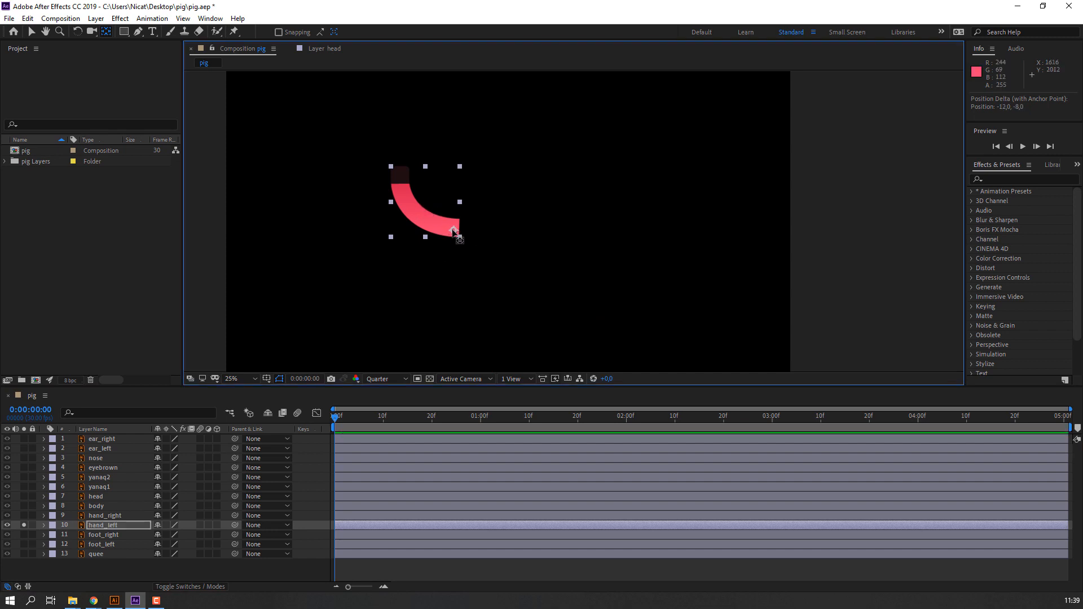
pyautogui.click(31, 32)
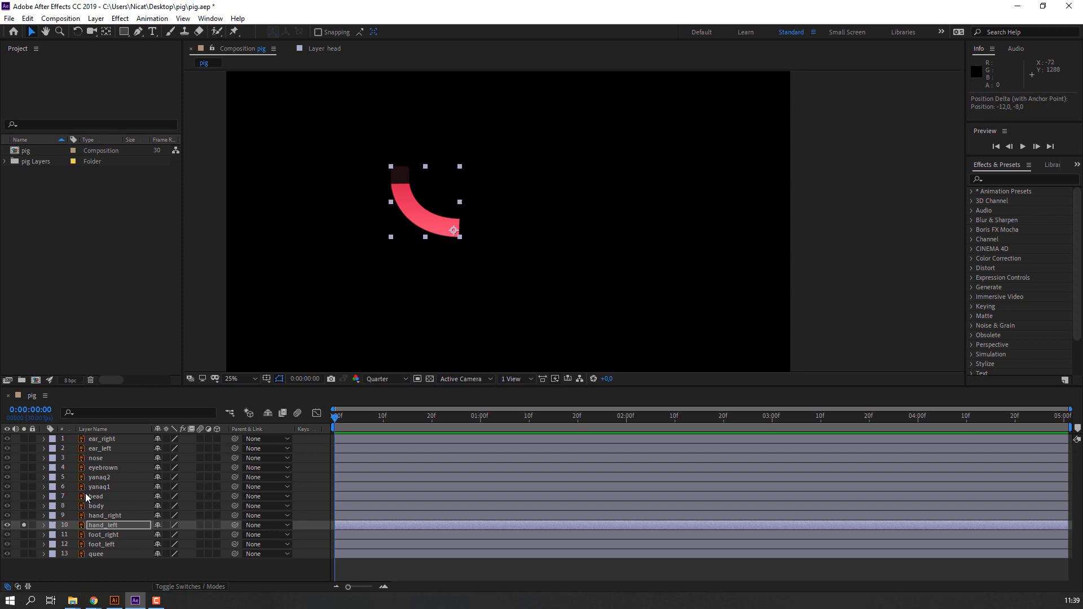
pyautogui.click(25, 525)
# Step: Isolate the body layer, move its anchor point to the lower centre of the body, and end the solo view
pyautogui.click(514, 293)
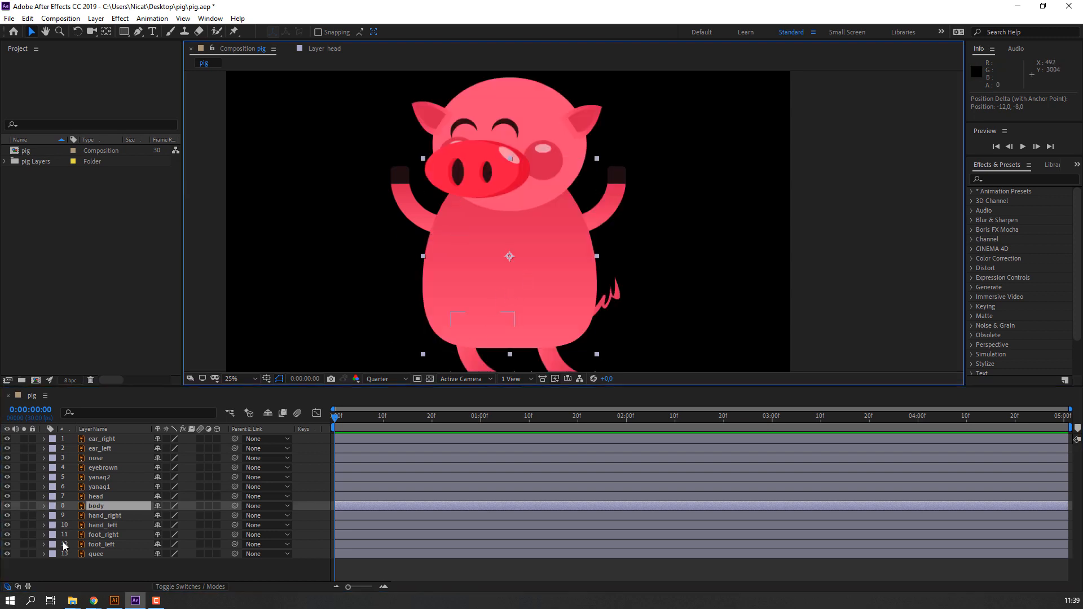
pyautogui.click(25, 506)
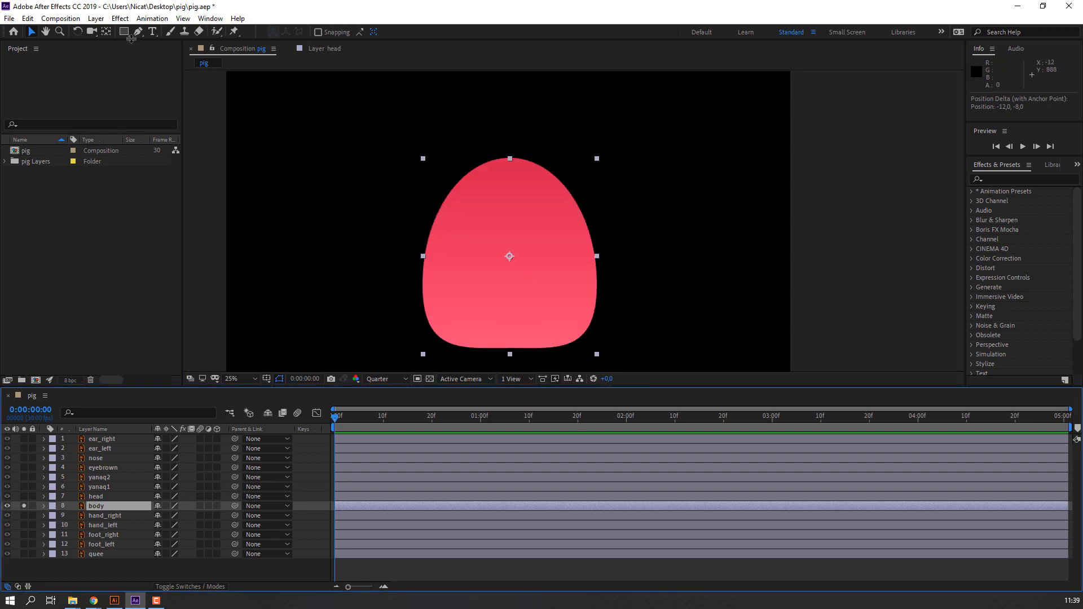
pyautogui.press('y')
pyautogui.moveTo(510, 257); pyautogui.dragTo(508, 351)
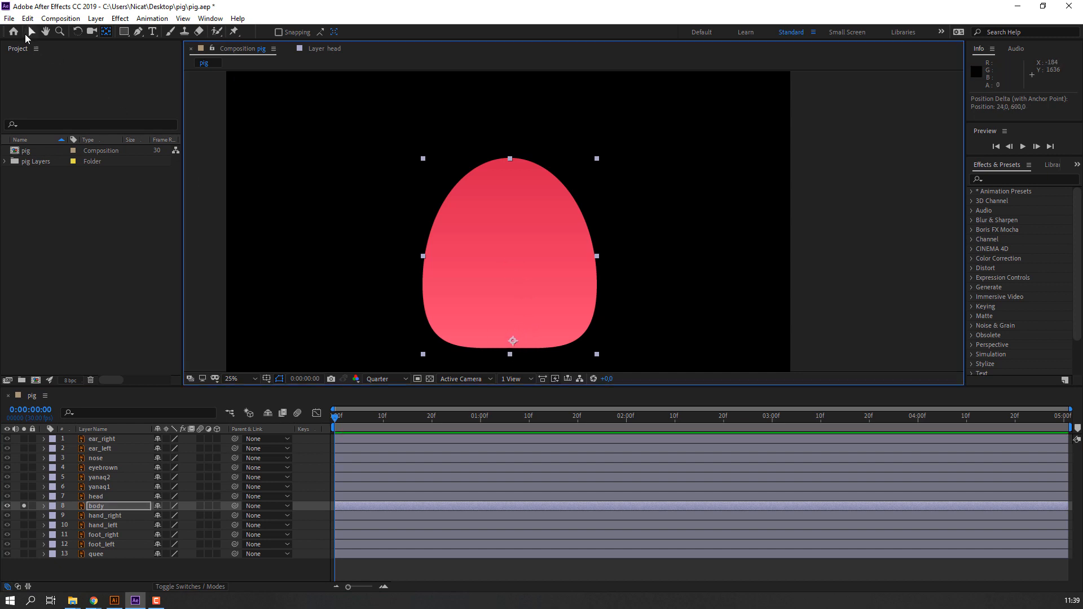
pyautogui.click(30, 33)
pyautogui.click(24, 506)
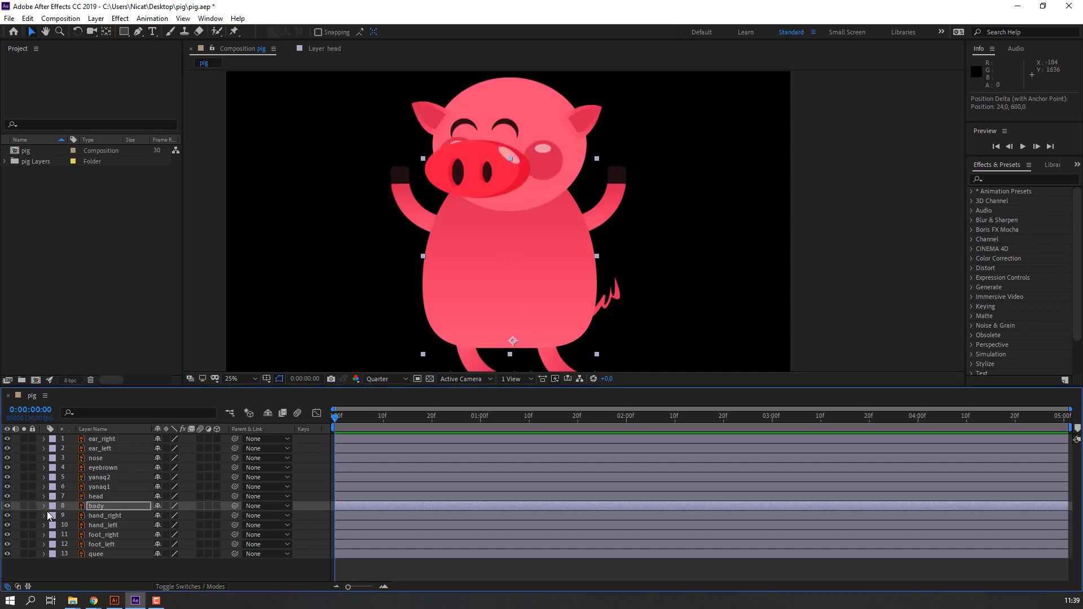
# Step: Pre-compose ear_right, ear_left, nose, eyebrown, yanaq2, yanaq1 and head into a new composition named HEAD
pyautogui.click(101, 439)
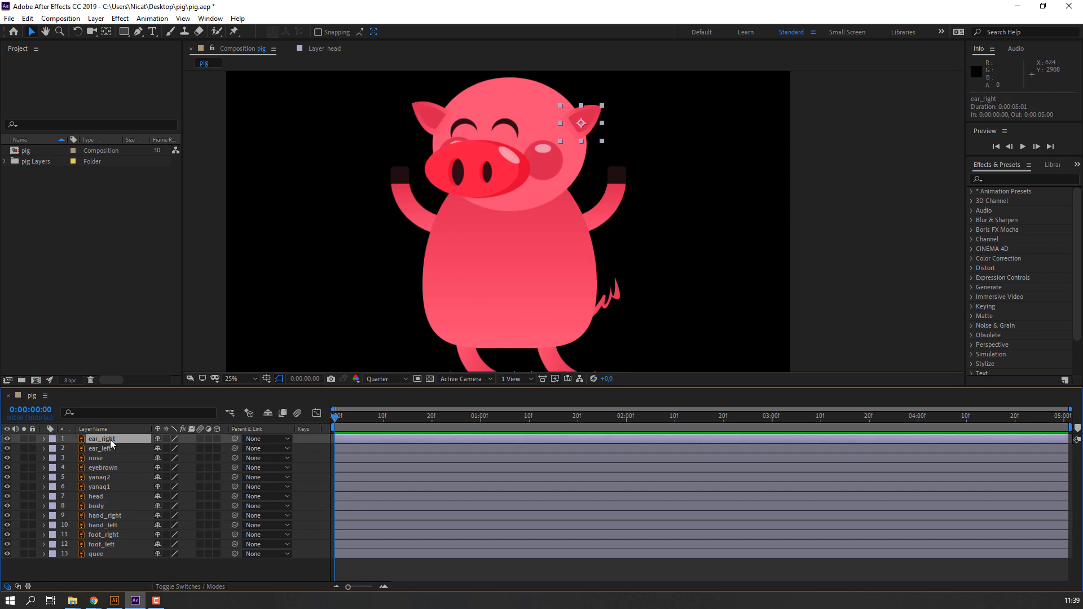
pyautogui.keyDown('ctrl'); pyautogui.click(104, 448); pyautogui.keyUp('ctrl')
pyautogui.keyDown('ctrl'); pyautogui.click(105, 458); pyautogui.keyUp('ctrl')
pyautogui.keyDown('ctrl'); pyautogui.click(104, 468); pyautogui.keyUp('ctrl')
pyautogui.keyDown('ctrl'); pyautogui.click(104, 478); pyautogui.keyUp('ctrl')
pyautogui.keyDown('ctrl'); pyautogui.click(104, 487); pyautogui.keyUp('ctrl')
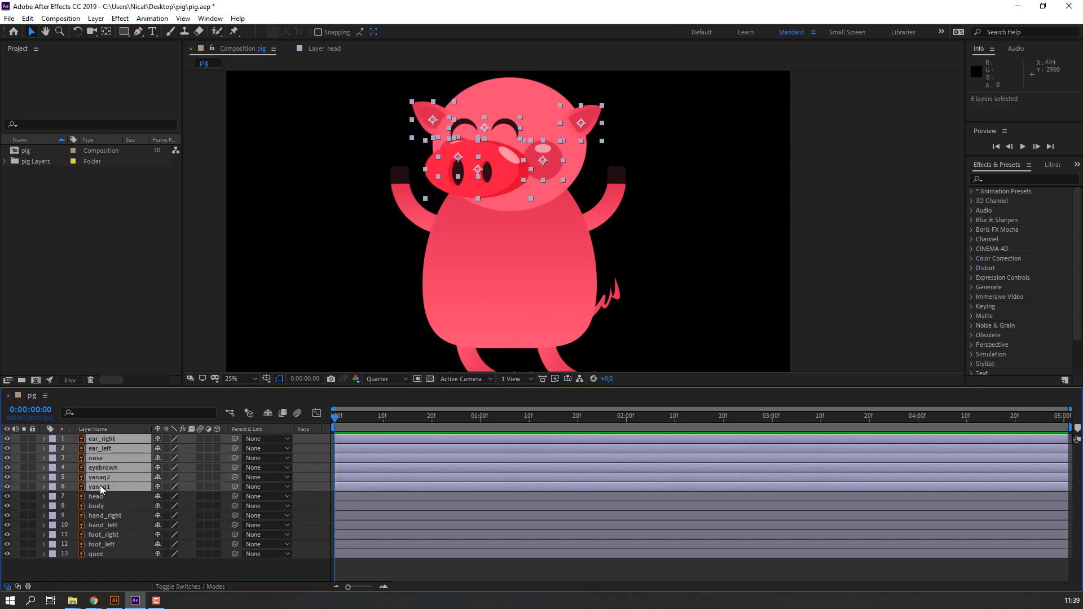
pyautogui.keyDown('ctrl'); pyautogui.click(106, 496); pyautogui.keyUp('ctrl')
pyautogui.click(8, 442)
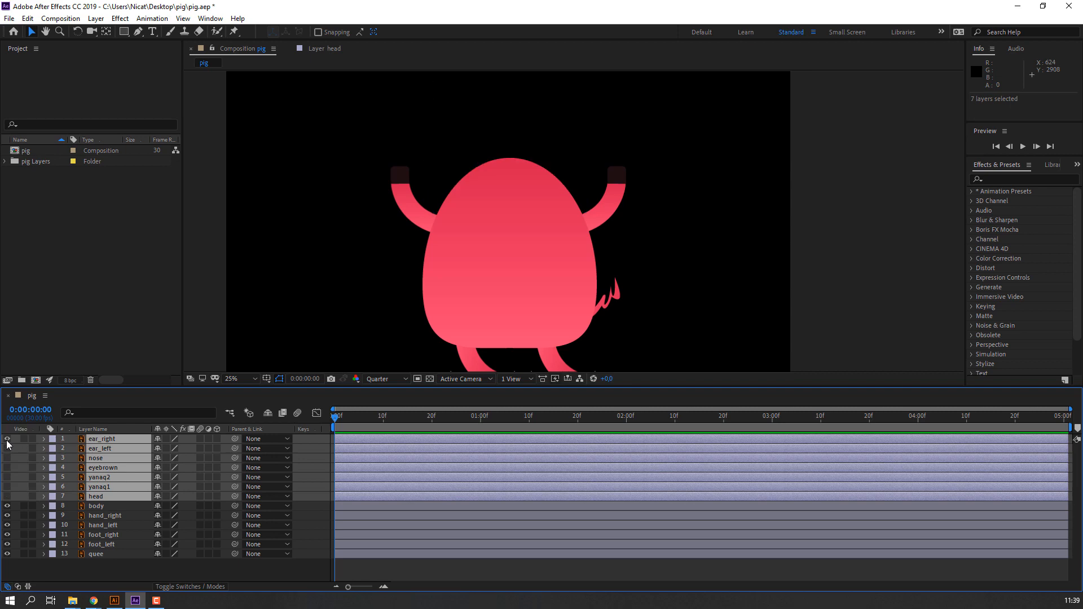
pyautogui.rightClick(115, 457)
pyautogui.click(160, 412)
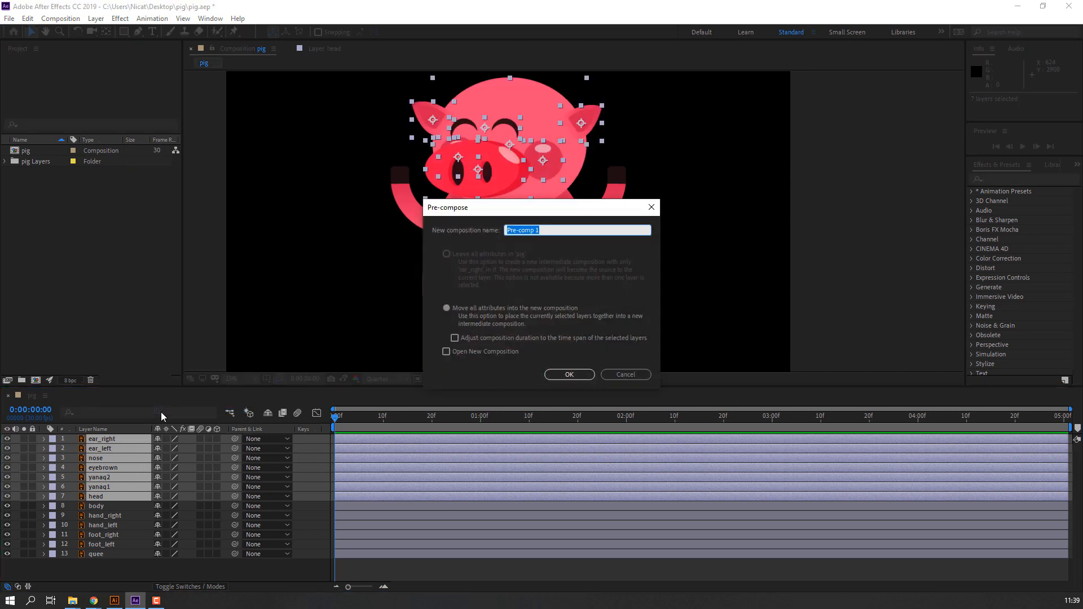
pyautogui.write('HEAD')
pyautogui.click(567, 375)
# Step: Open the HEAD composition and crop it to a region of interest drawn closely around the pig's head
pyautogui.doubleClick(121, 438)
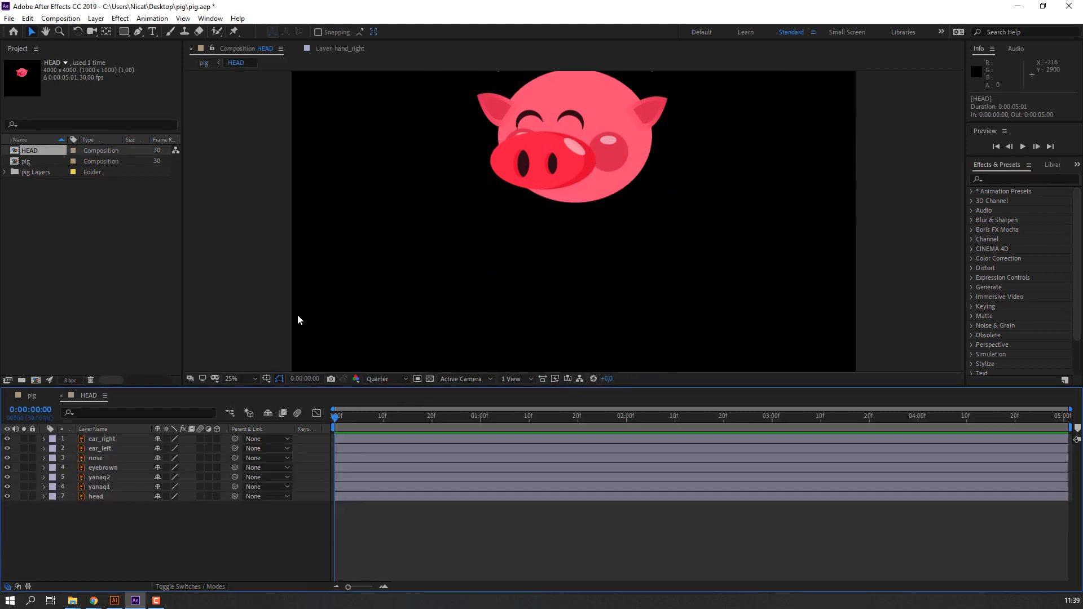
pyautogui.press(',')
pyautogui.click(418, 378)
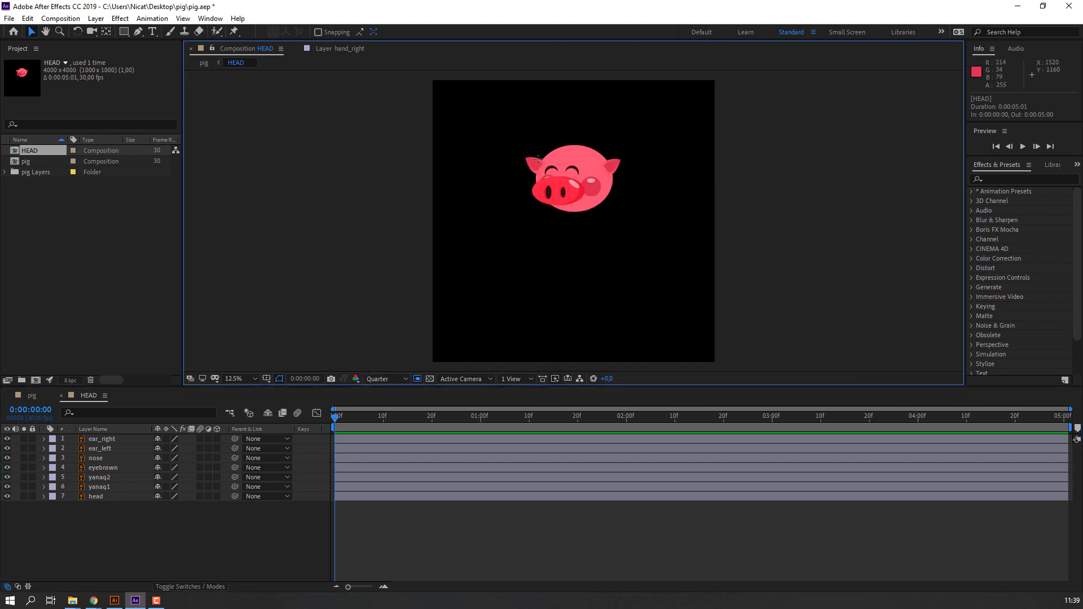
pyautogui.moveTo(586, 188); pyautogui.dragTo(634, 220)
pyautogui.click(60, 18)
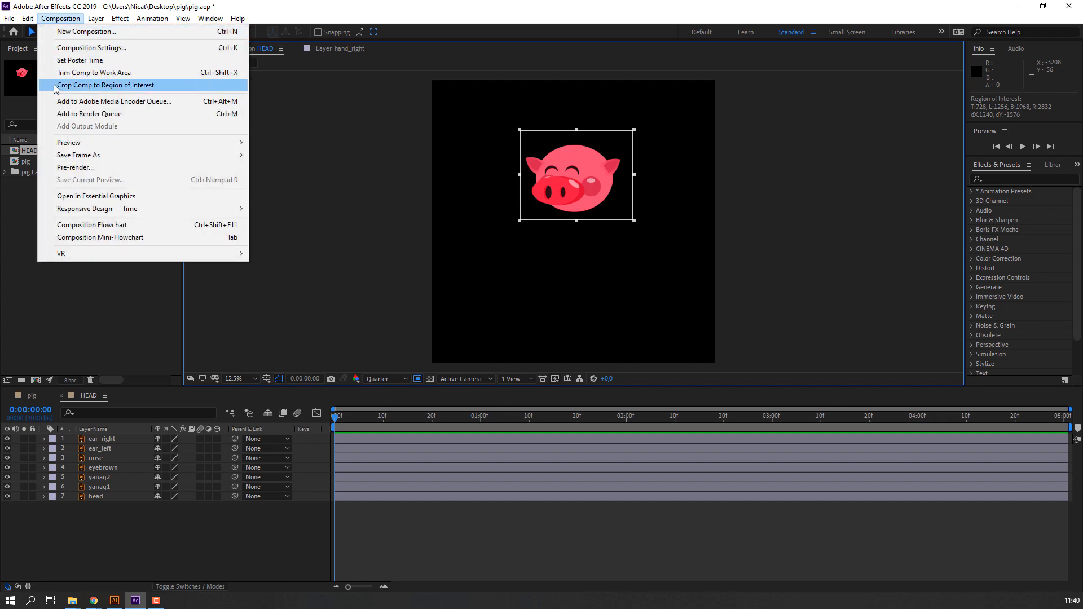
pyautogui.click(56, 85)
pyautogui.click(31, 32)
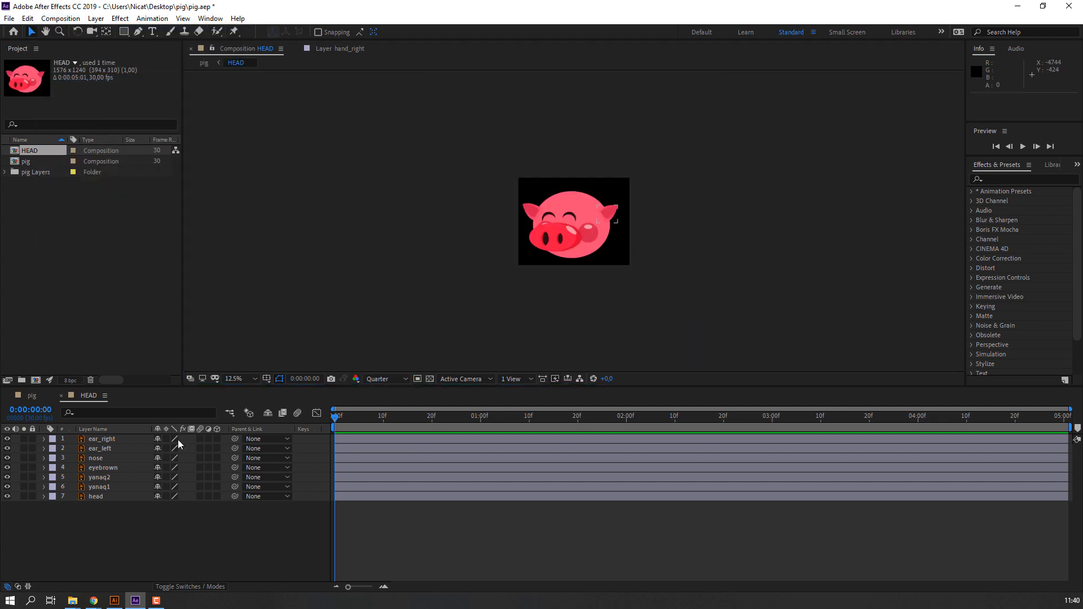
# Step: In the pig composition, move the HEAD layer up onto the top of the body, at about position 2092, 1308
pyautogui.click(47, 399)
pyautogui.moveTo(508, 244); pyautogui.dragTo(527, 182)
pyautogui.press('space')
pyautogui.press('.')
pyautogui.press(',')
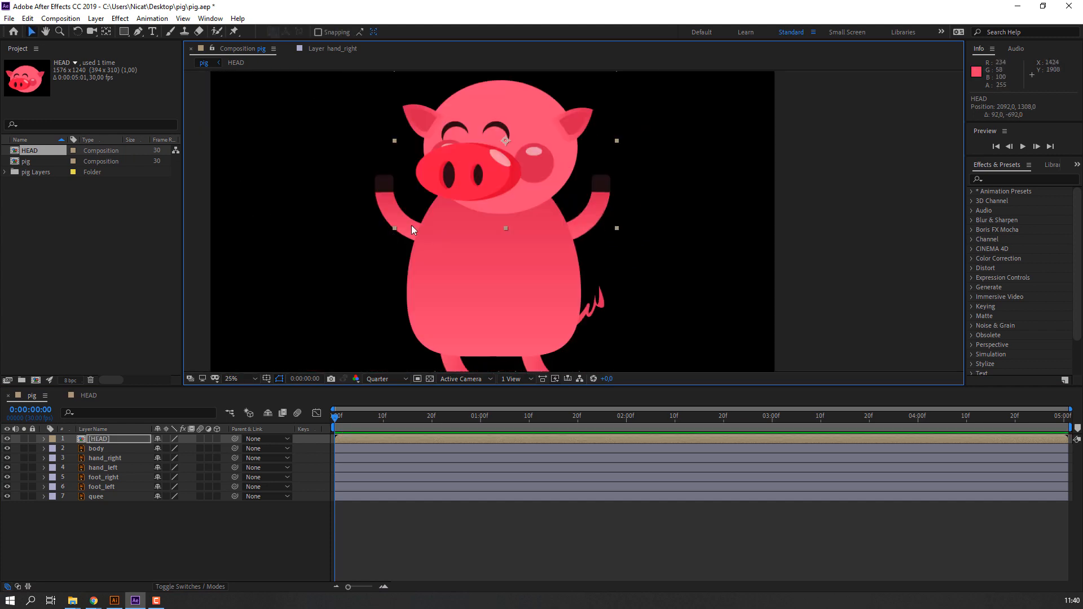
pyautogui.moveTo(427, 229); pyautogui.dragTo(457, 235)
# Step: Isolate the HEAD layer, move its anchor point to the chin where the neck would be, and end the solo view
pyautogui.click(31, 438)
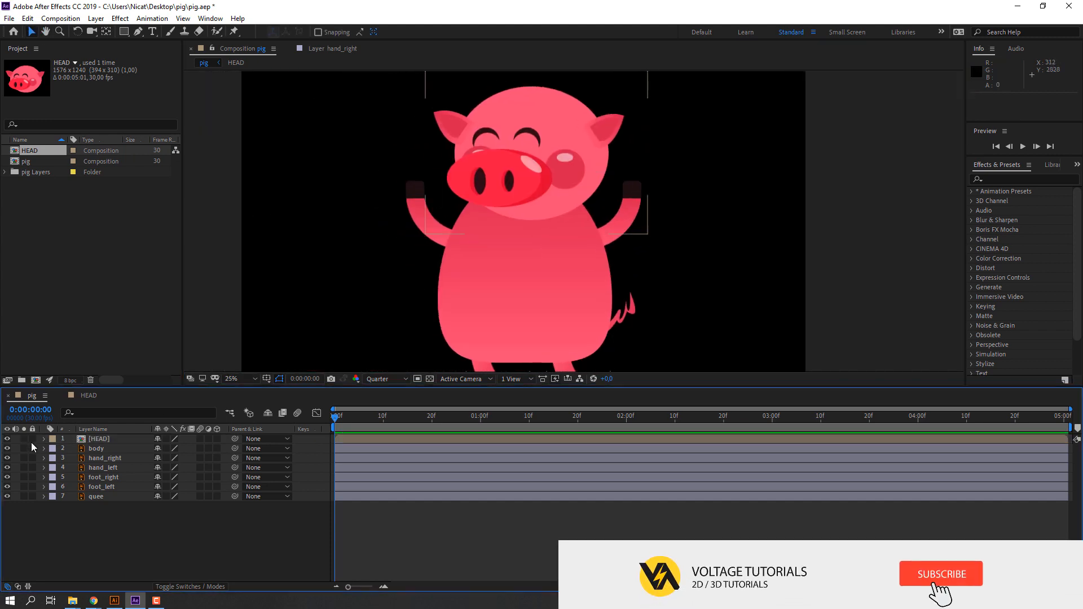
pyautogui.click(30, 438)
pyautogui.click(23, 437)
pyautogui.click(95, 439)
pyautogui.click(105, 32)
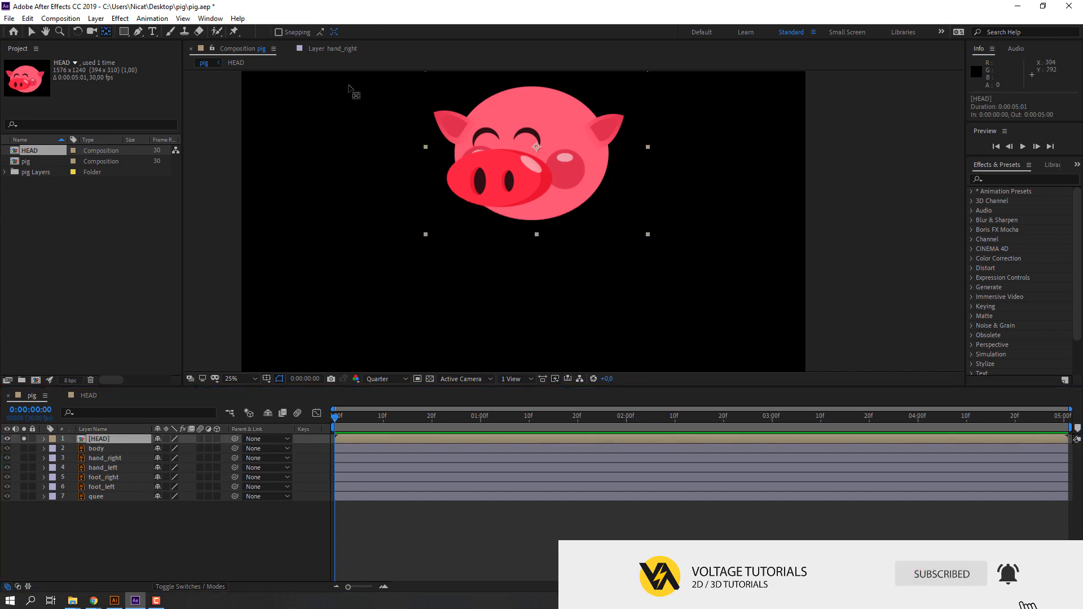
pyautogui.moveTo(535, 151); pyautogui.dragTo(537, 219)
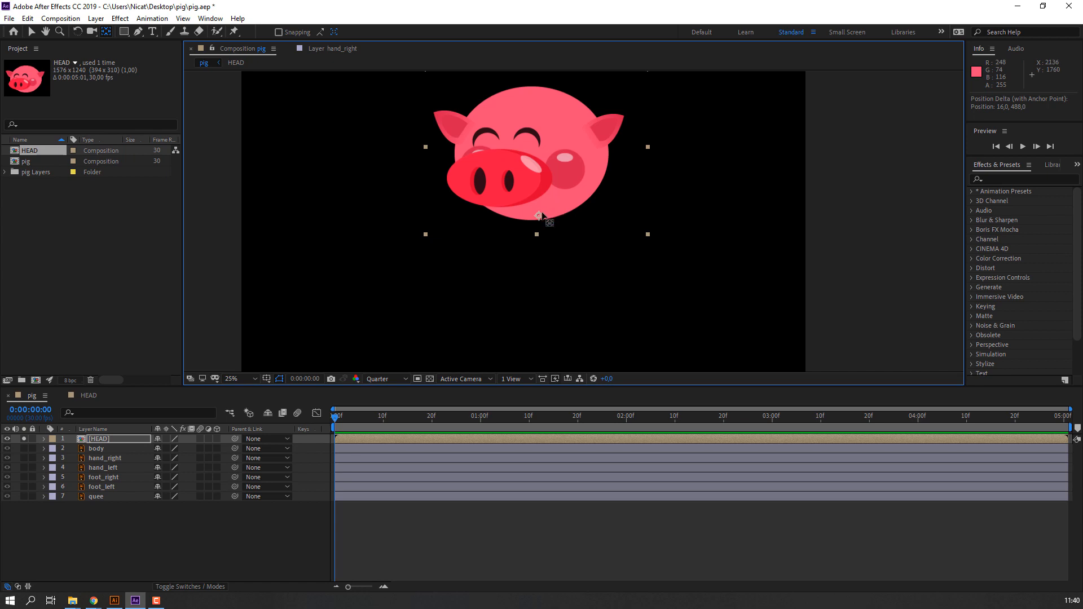
pyautogui.moveTo(539, 216); pyautogui.dragTo(538, 211)
pyautogui.click(31, 32)
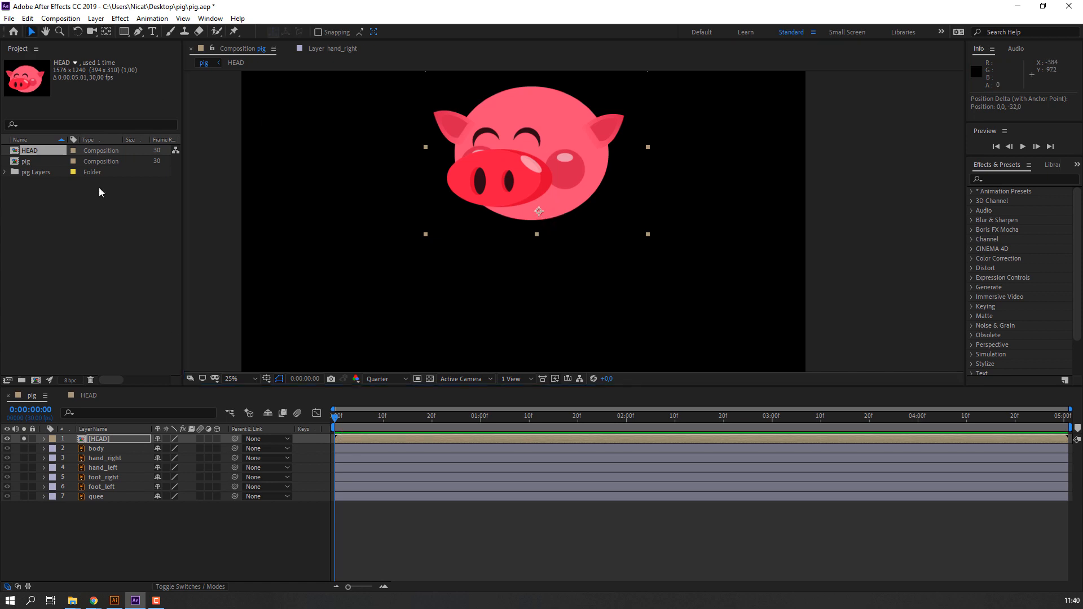
pyautogui.click(24, 439)
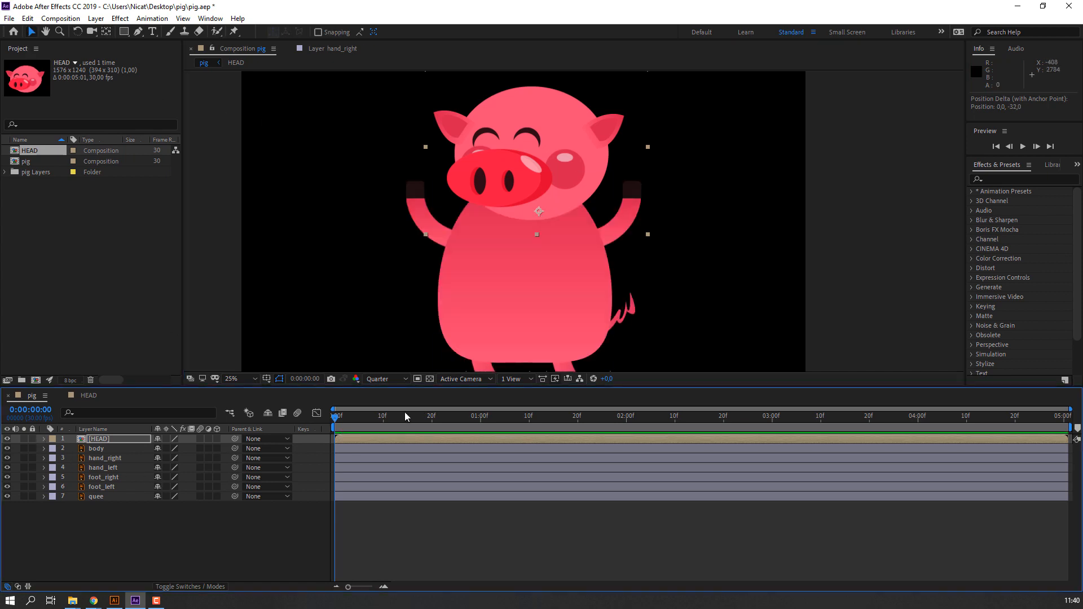
# Step: Parent the hand_right, hand_left, foot_right, foot_left and HEAD layers to the body layer
pyautogui.click(107, 449)
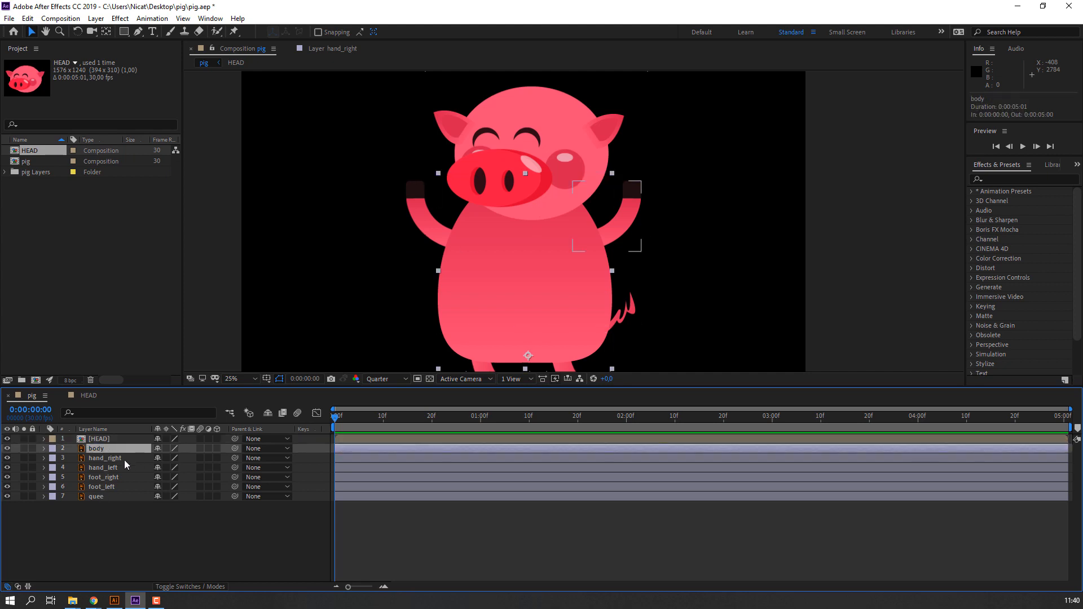
pyautogui.click(118, 460)
pyautogui.keyDown('shift'); pyautogui.click(116, 489); pyautogui.keyUp('shift')
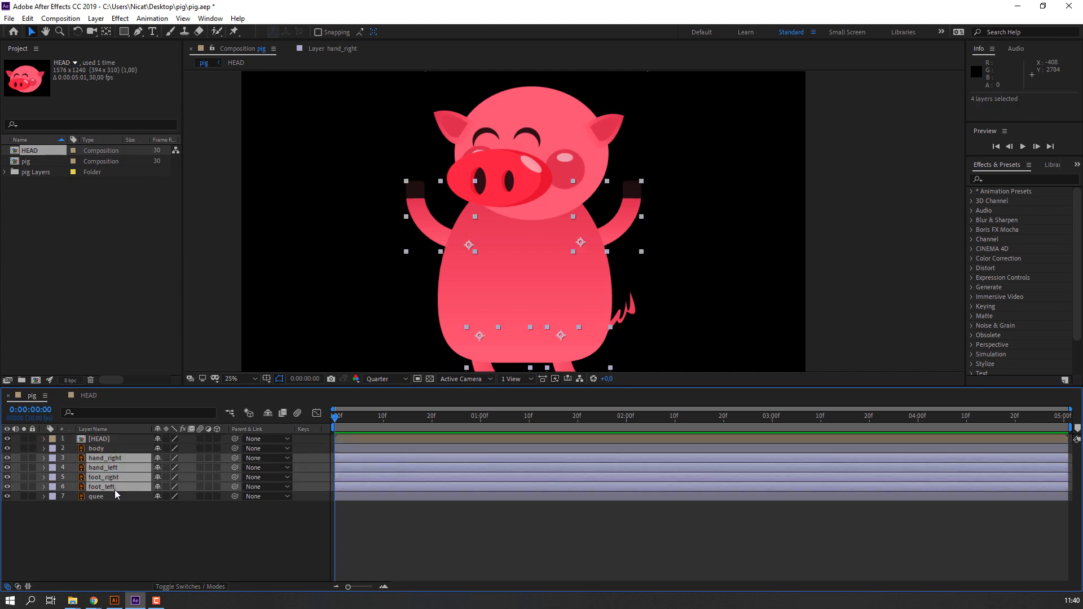
pyautogui.moveTo(235, 458); pyautogui.dragTo(107, 449)
pyautogui.click(108, 439)
# Step: Move the anchor point of the quee tail layer to the tail's base at the body, and parent the layer to body
pyautogui.click(96, 496)
pyautogui.click(23, 497)
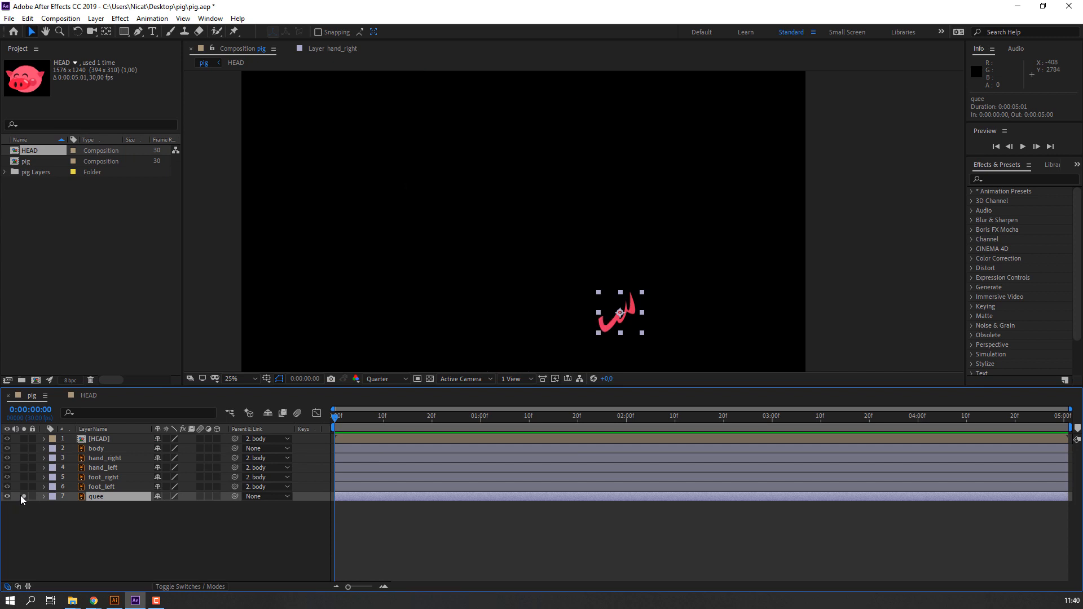
pyautogui.click(106, 31)
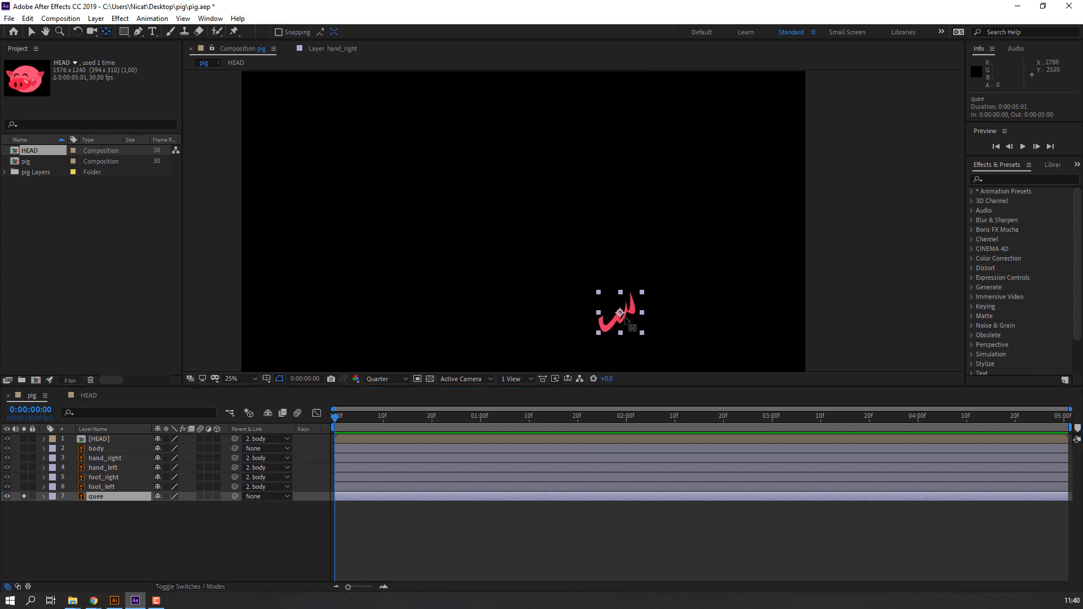
pyautogui.moveTo(622, 316); pyautogui.dragTo(602, 325)
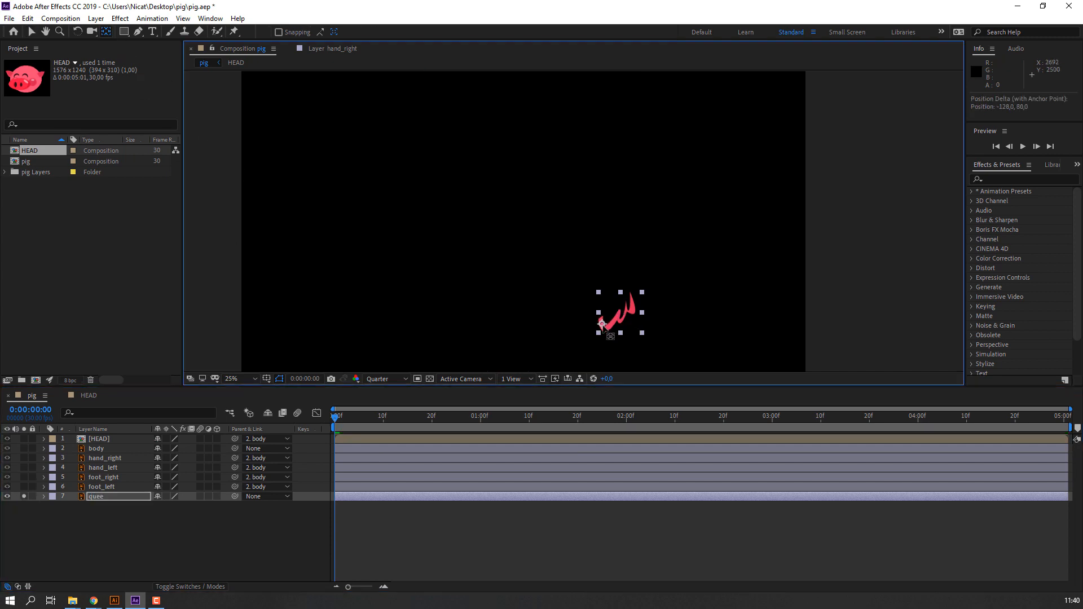
pyautogui.click(33, 32)
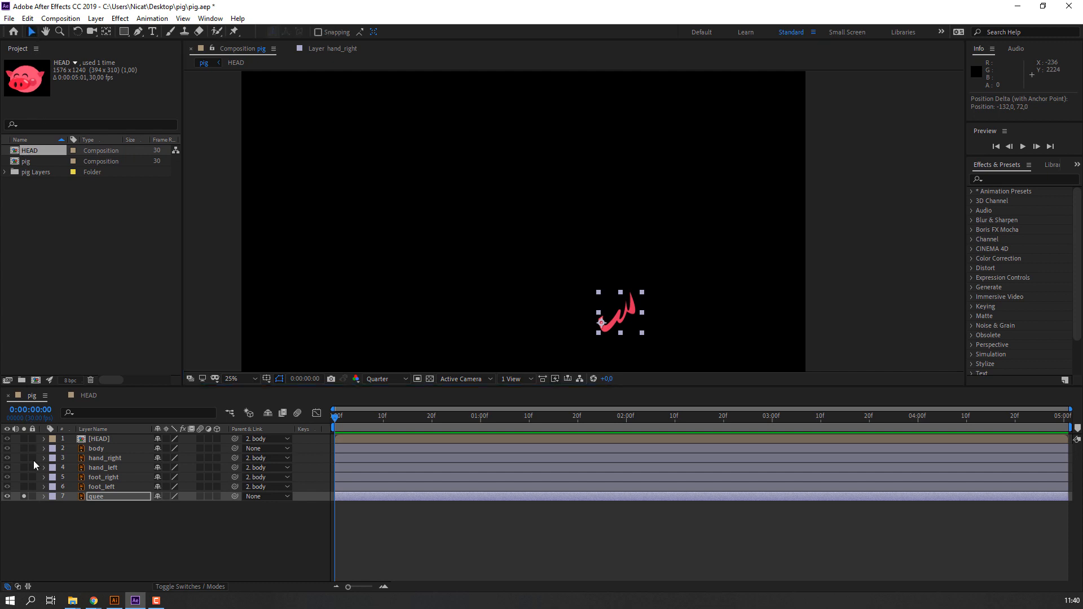
pyautogui.click(39, 509)
pyautogui.click(25, 496)
pyautogui.click(102, 496)
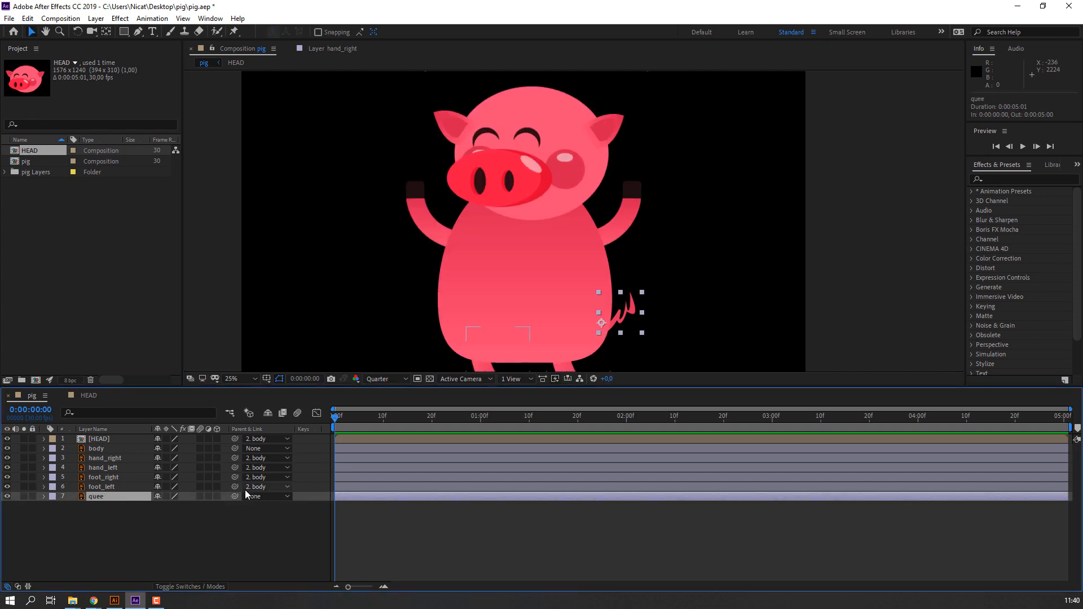
pyautogui.moveTo(237, 500); pyautogui.dragTo(119, 452)
# Step: Try moving the body layer to test its parented parts, and undo the move
pyautogui.click(119, 452)
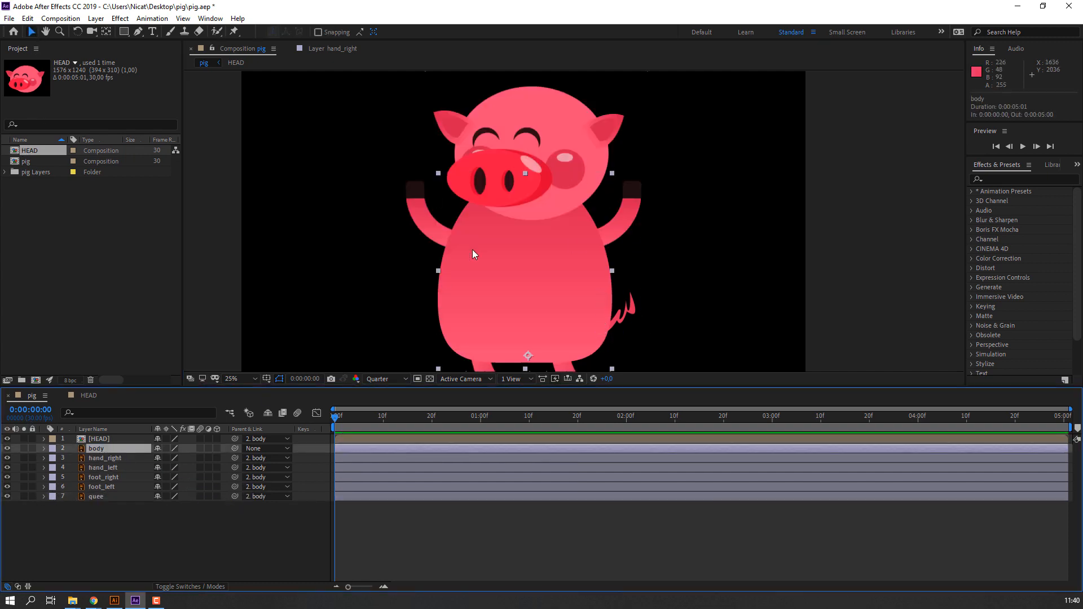
pyautogui.moveTo(561, 227)
pyautogui.mouseDown()
pyautogui.moveTo(510, 229)
pyautogui.moveTo(588, 240)
pyautogui.moveTo(574, 224)
pyautogui.mouseUp()
pyautogui.hotkey('ctrl', 'z')
# Step: Save the project and move the body with its parented parts lower in the composition, to about position 1969, 3163
pyautogui.hotkey('ctrl', 's')
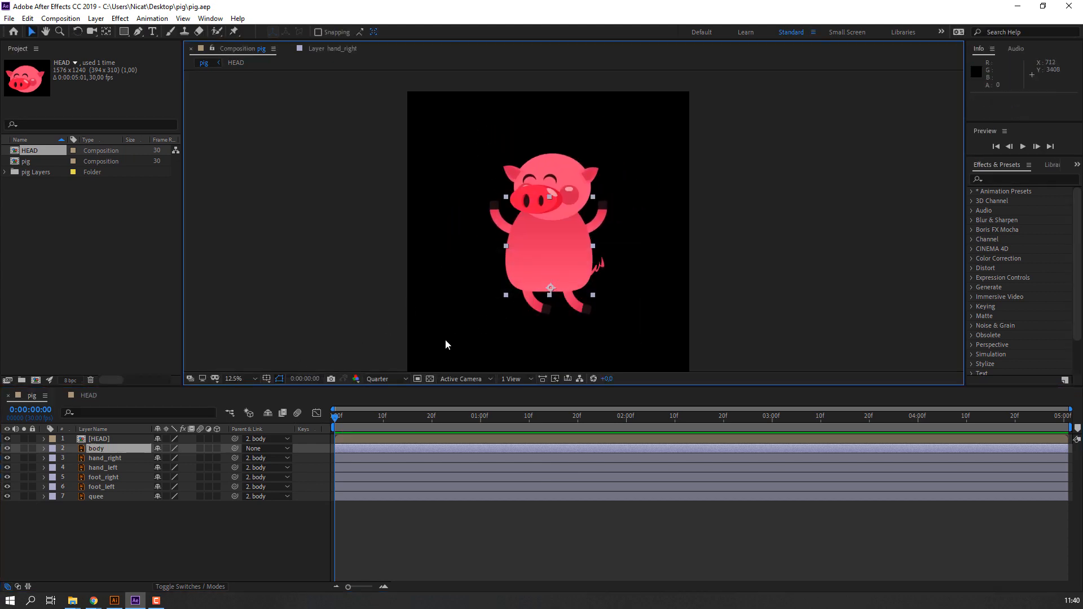
pyautogui.moveTo(387, 270); pyautogui.dragTo(351, 217)
pyautogui.moveTo(499, 205); pyautogui.dragTo(496, 221)
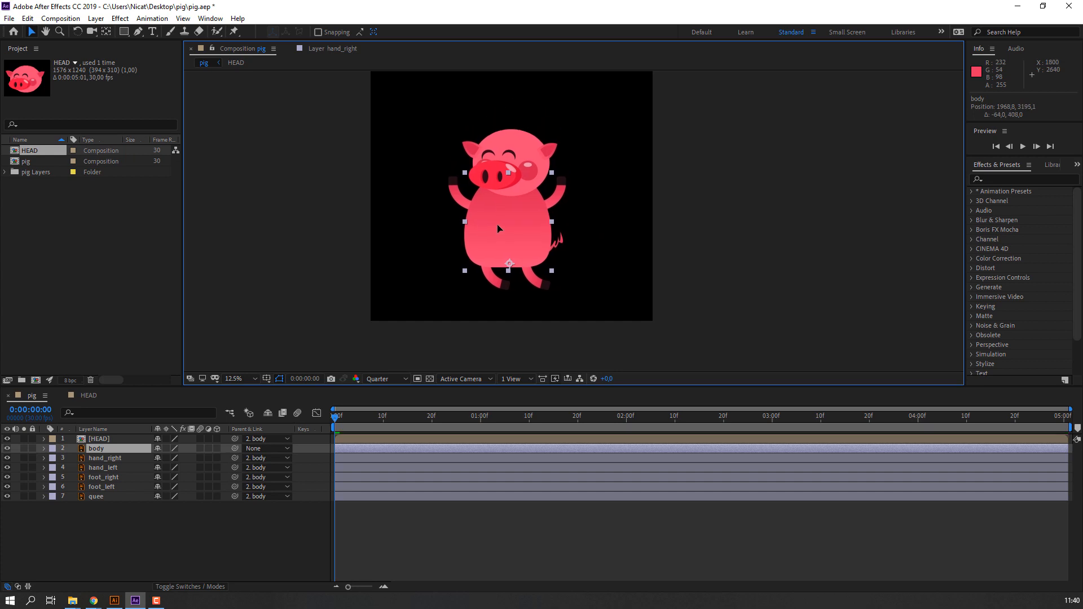
pyautogui.moveTo(288, 251); pyautogui.dragTo(310, 279)
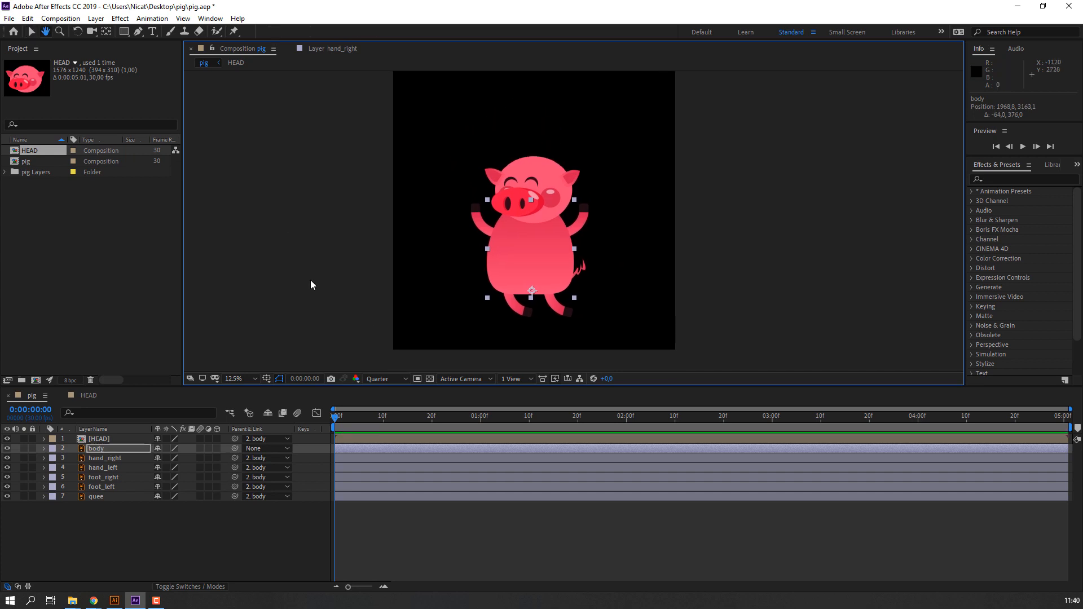
# Step: Reveal the body layer's Position property and add a Position keyframe at frame 0
pyautogui.click(104, 451)
pyautogui.press('p')
pyautogui.click(73, 458)
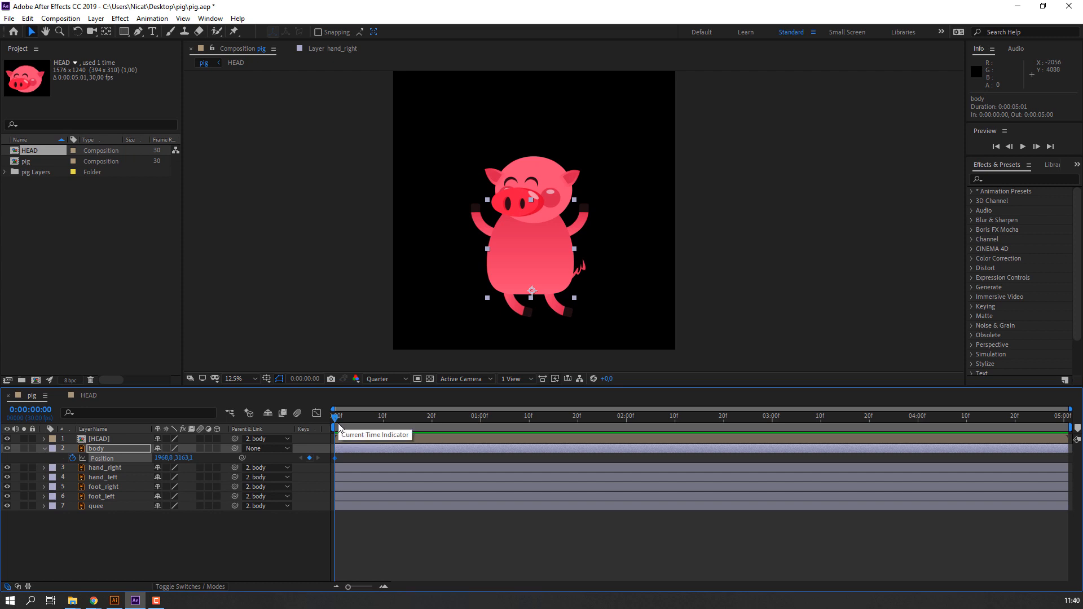
# Step: At frame 12, raise the body layer to a vertical position of about 2619 to keyframe the top of the jump
pyautogui.press('pagedown')
pyautogui.press('pagedown')
pyautogui.press('pagedown')
pyautogui.press('pagedown')
pyautogui.press('pagedown')
pyautogui.press('pagedown')
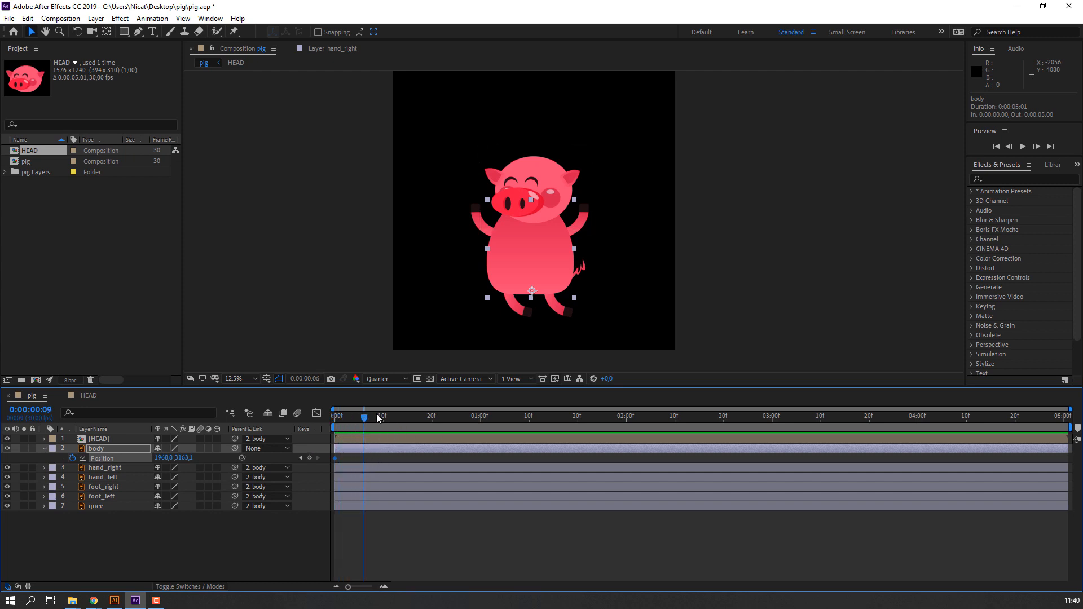
pyautogui.moveTo(382, 418); pyautogui.dragTo(393, 418)
pyautogui.click(164, 533)
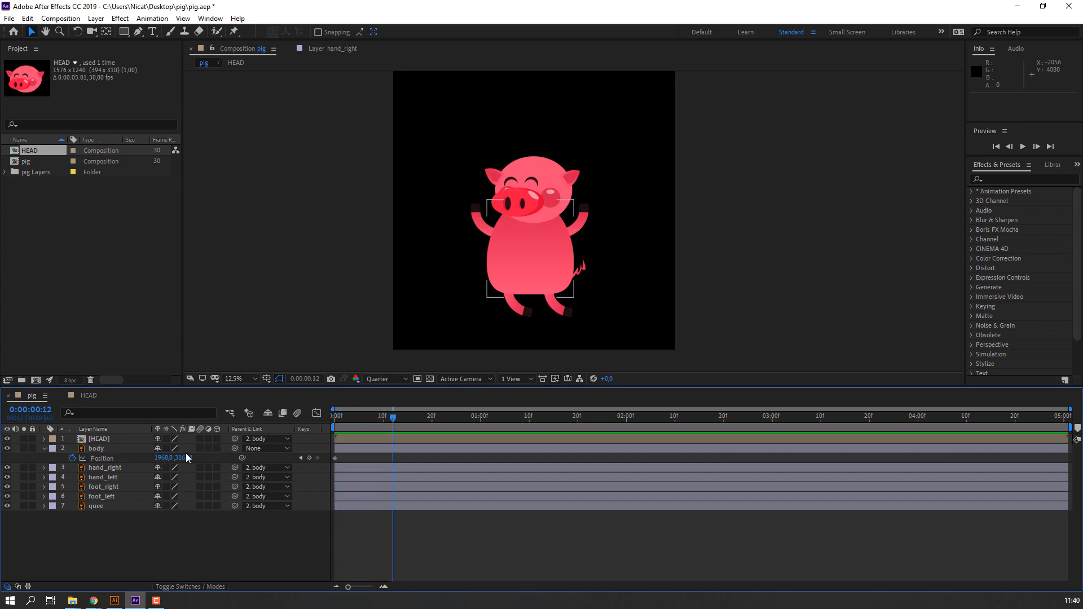
pyautogui.moveTo(186, 458); pyautogui.dragTo(119, 458)
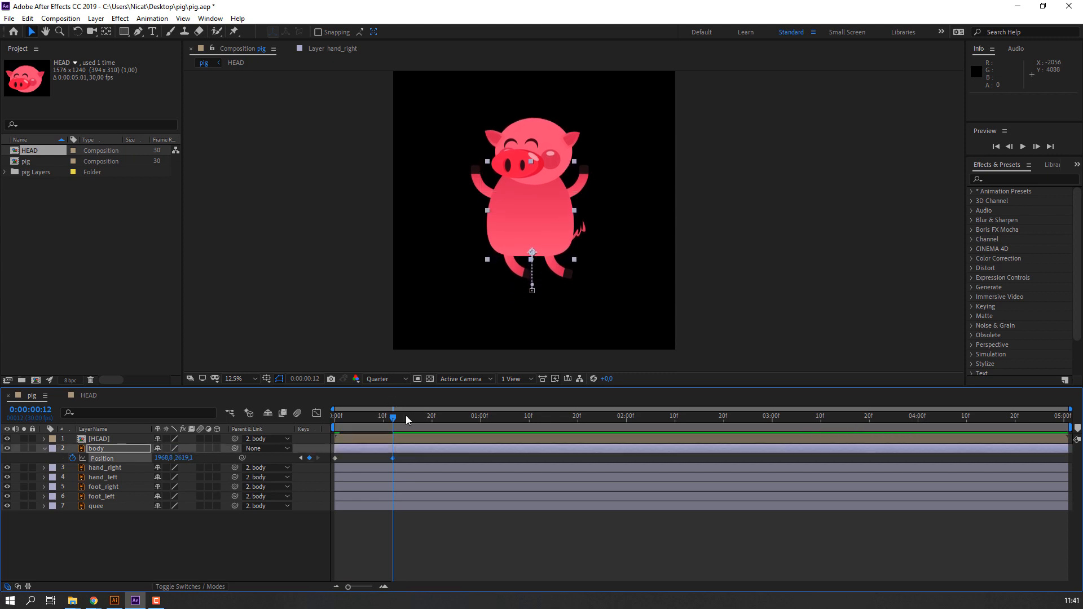
# Step: Preview the jump and move the body's second Position keyframe to frame 10
pyautogui.moveTo(407, 419); pyautogui.dragTo(434, 428)
pyautogui.click(347, 459)
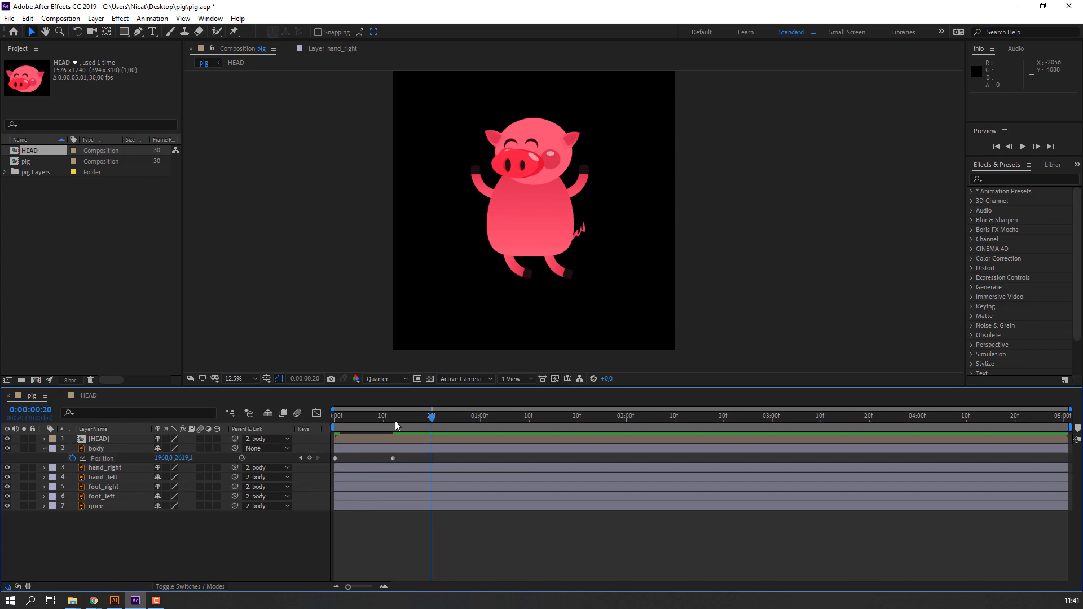
pyautogui.moveTo(395, 421); pyautogui.dragTo(336, 433)
pyautogui.press('space')
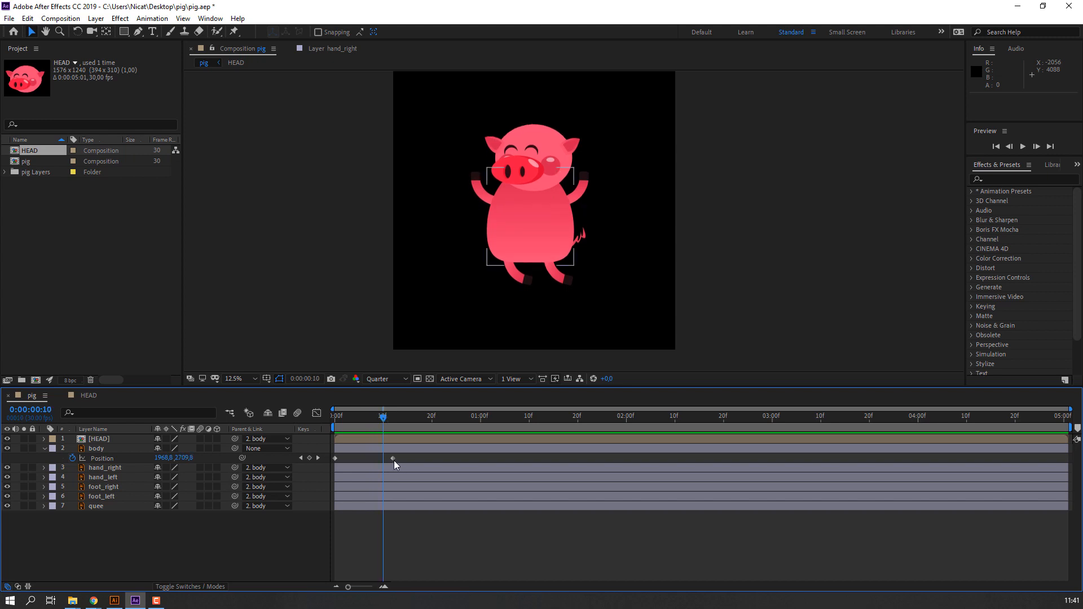
pyautogui.moveTo(394, 459); pyautogui.dragTo(388, 469)
pyautogui.press('space')
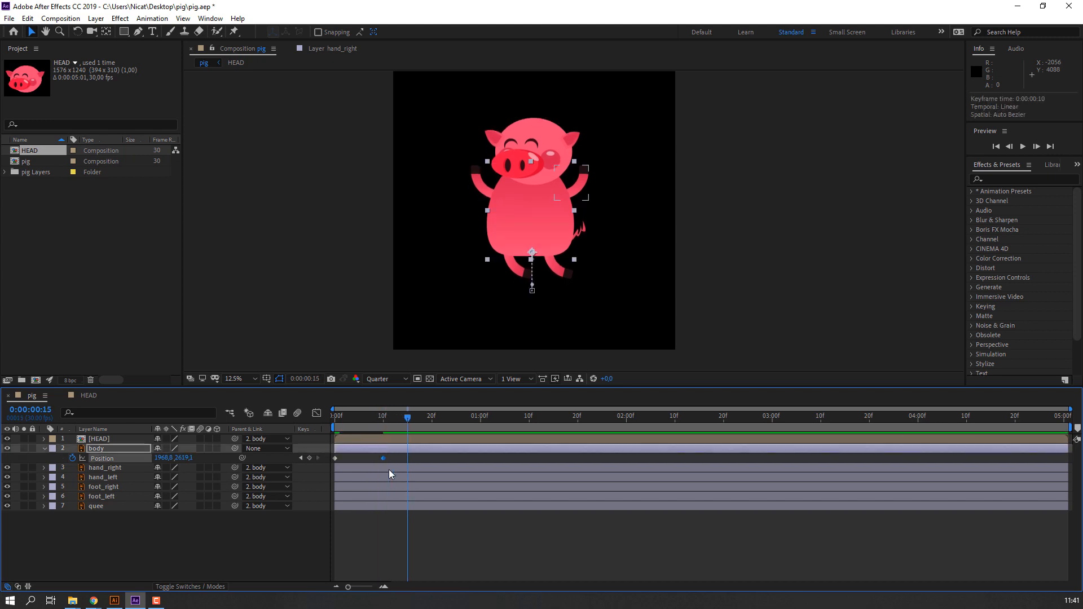
# Step: Copy the body's first Position keyframe and paste it at frame 20
pyautogui.click(335, 458)
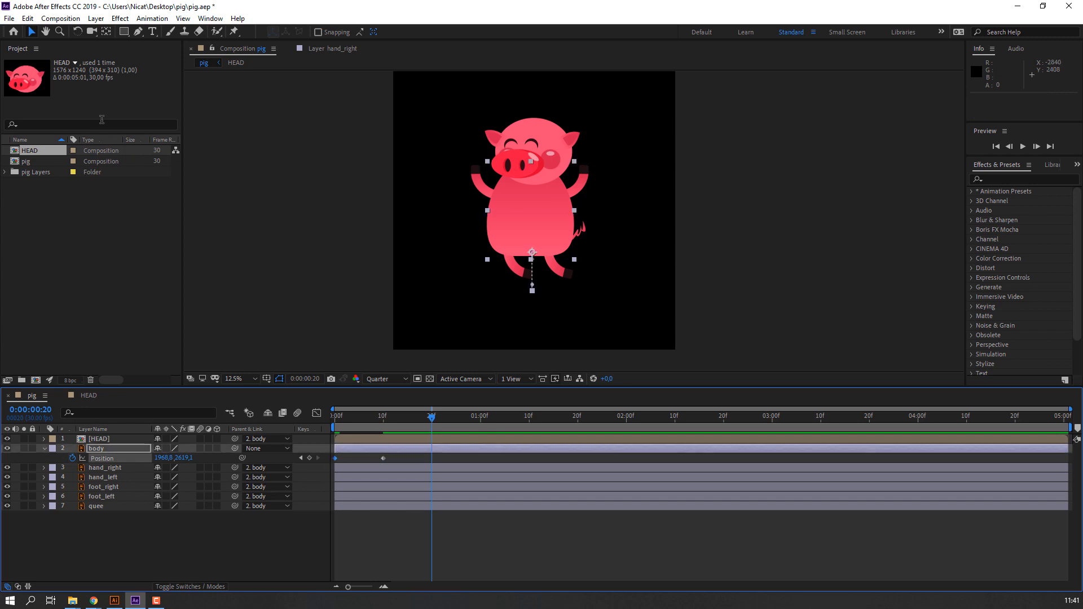
pyautogui.click(27, 19)
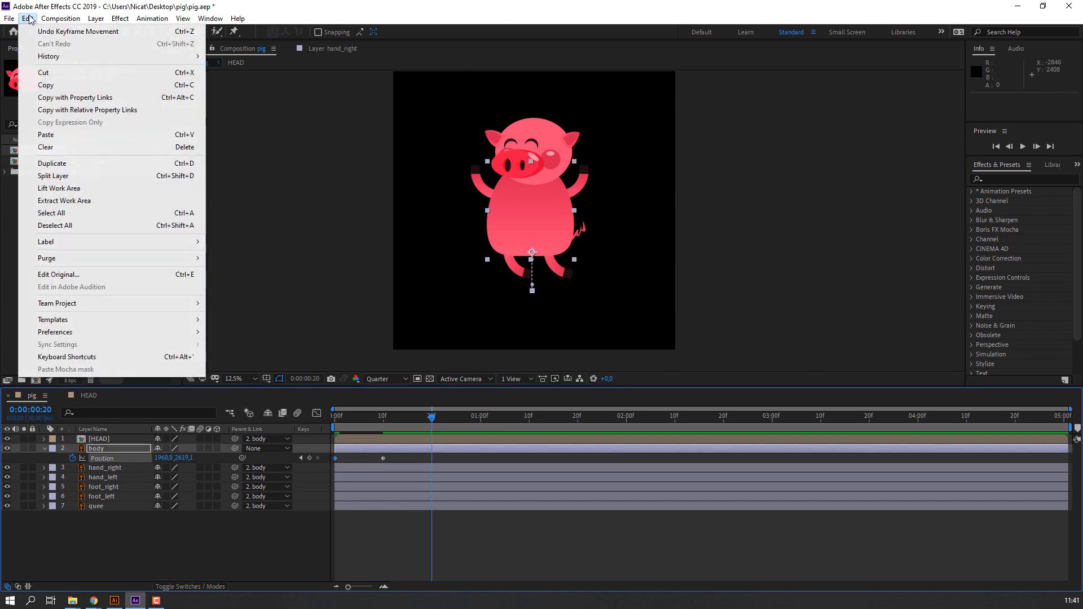
pyautogui.click(45, 86)
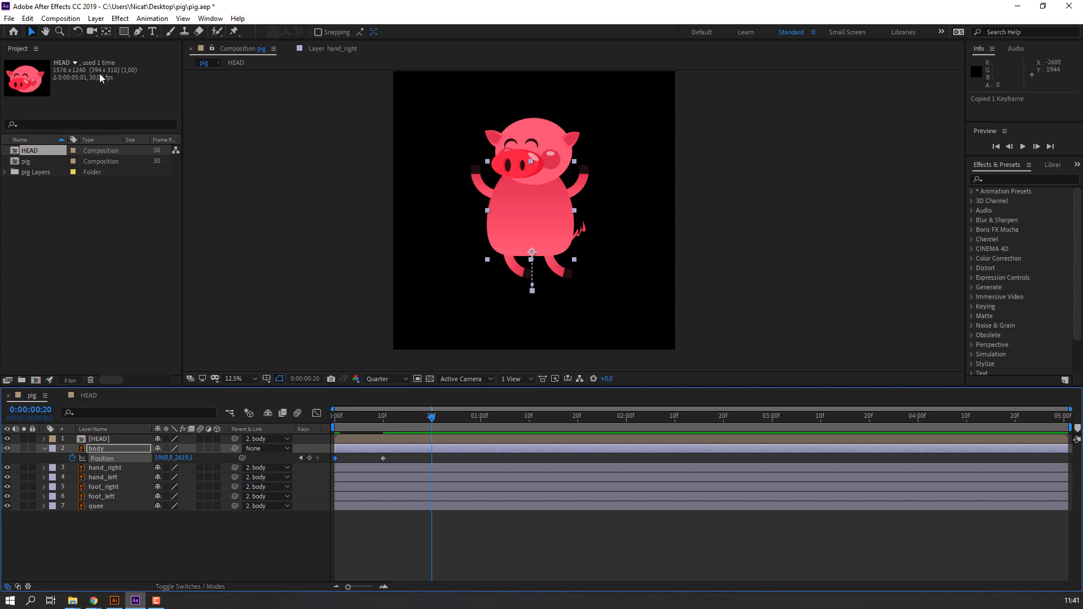
pyautogui.click(29, 19)
pyautogui.click(44, 131)
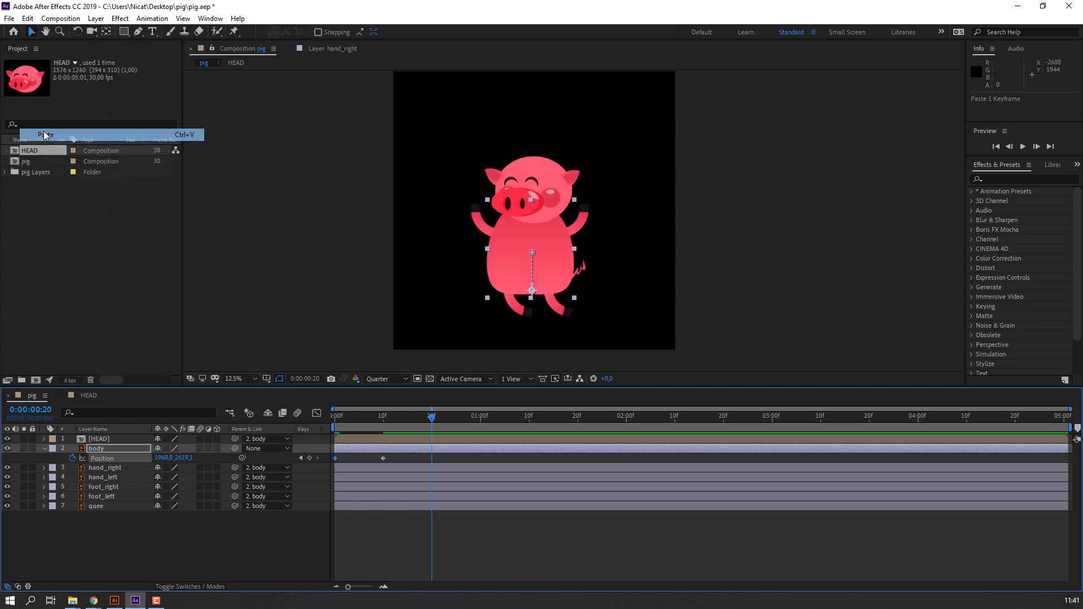
# Step: End the work area at frame 20 and preview the jump loop
pyautogui.moveTo(429, 421)
pyautogui.mouseDown()
pyautogui.moveTo(349, 416)
pyautogui.moveTo(434, 419)
pyautogui.mouseUp()
pyautogui.press('space')
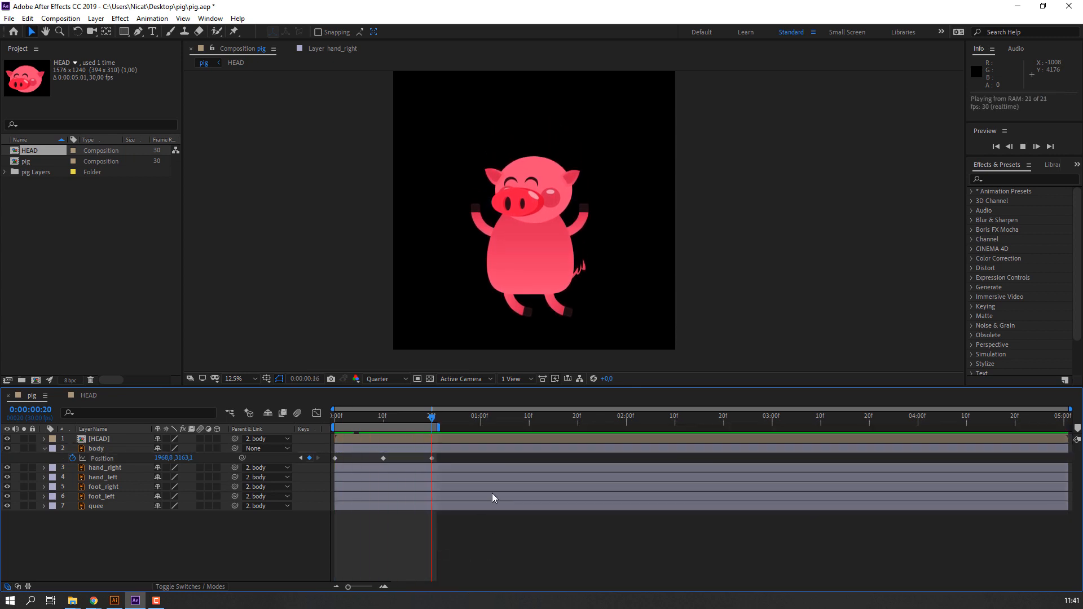
pyautogui.press('space')
# Step: Apply Easy Ease to all three Position keyframes of the body layer and preview the motion
pyautogui.click(336, 459)
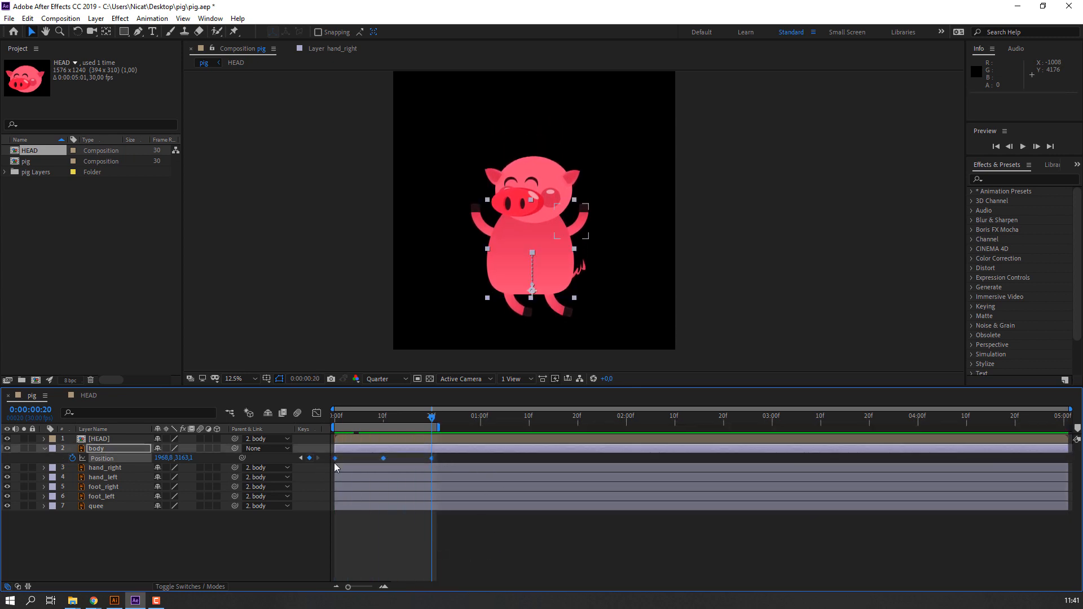
pyautogui.rightClick(336, 460)
pyautogui.moveTo(459, 455)
pyautogui.click(496, 491)
pyautogui.press('space')
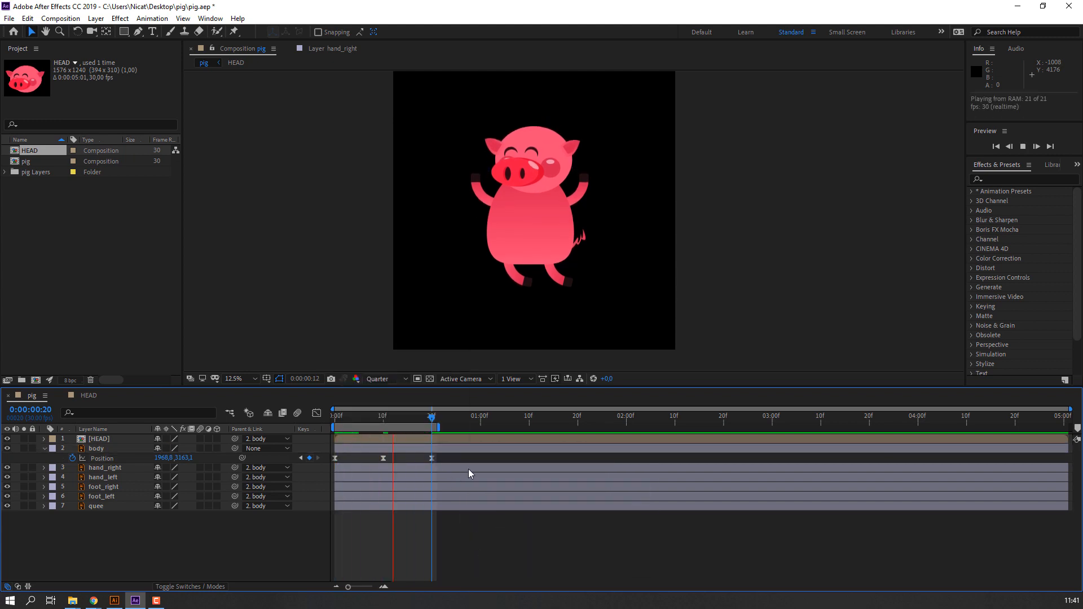
pyautogui.press('space')
# Step: Lengthen the first keyframe's outgoing and the last keyframe's incoming handles in the body's Position speed graph, and preview the jump
pyautogui.moveTo(452, 462); pyautogui.dragTo(344, 466)
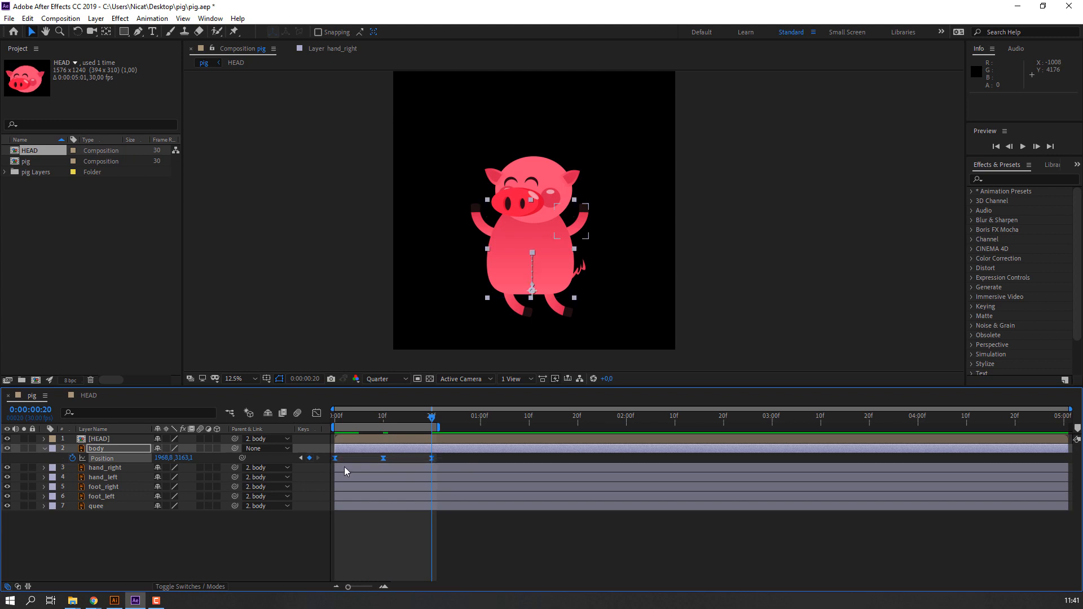
pyautogui.click(317, 415)
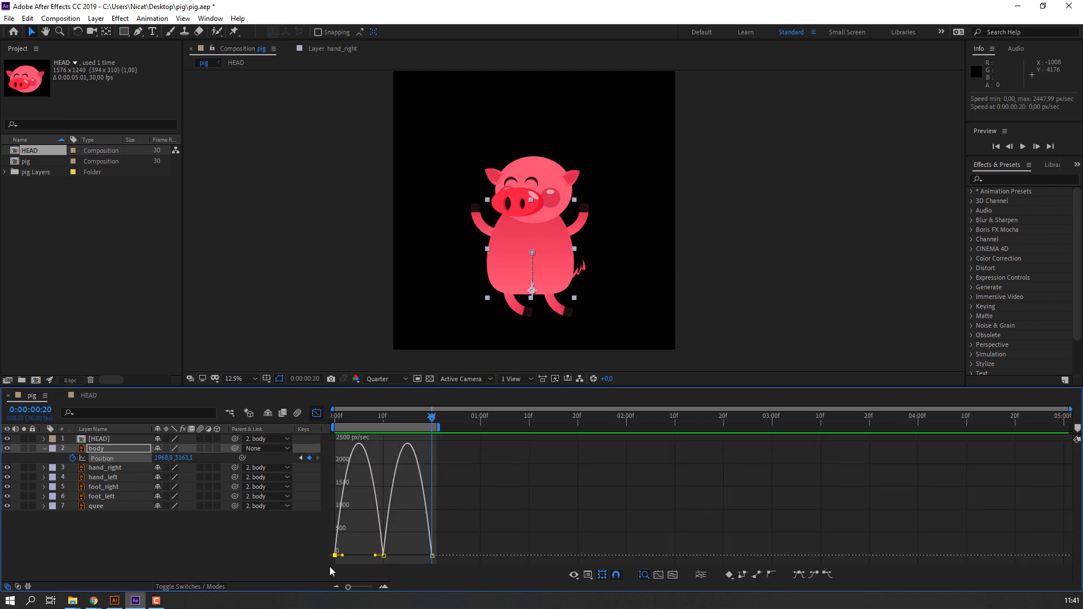
pyautogui.moveTo(343, 555); pyautogui.dragTo(352, 558)
pyautogui.moveTo(424, 558); pyautogui.dragTo(415, 556)
pyautogui.press('space')
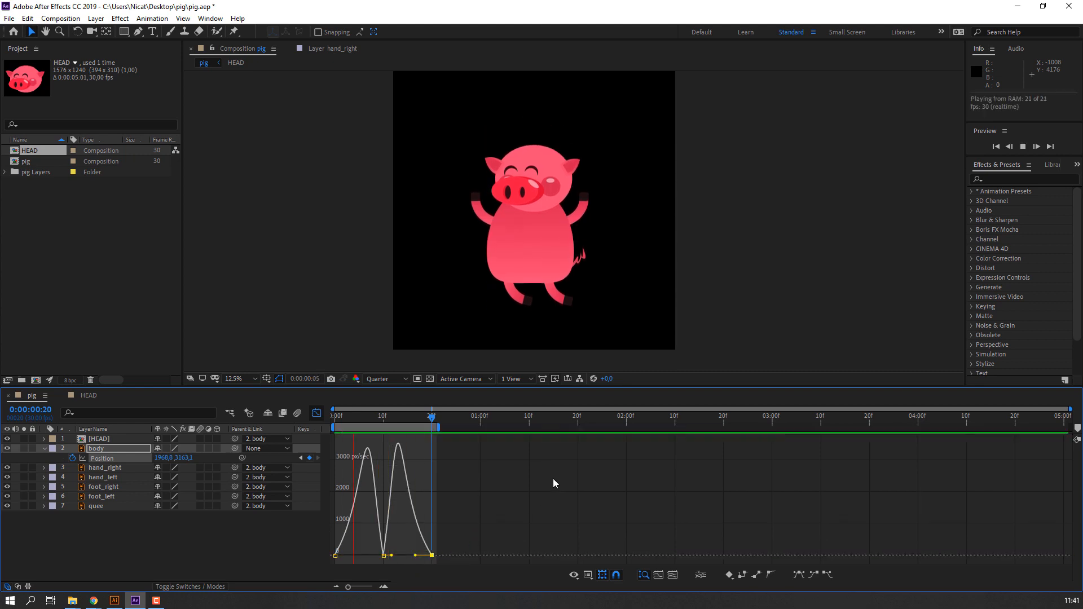
pyautogui.click(317, 414)
pyautogui.click(471, 540)
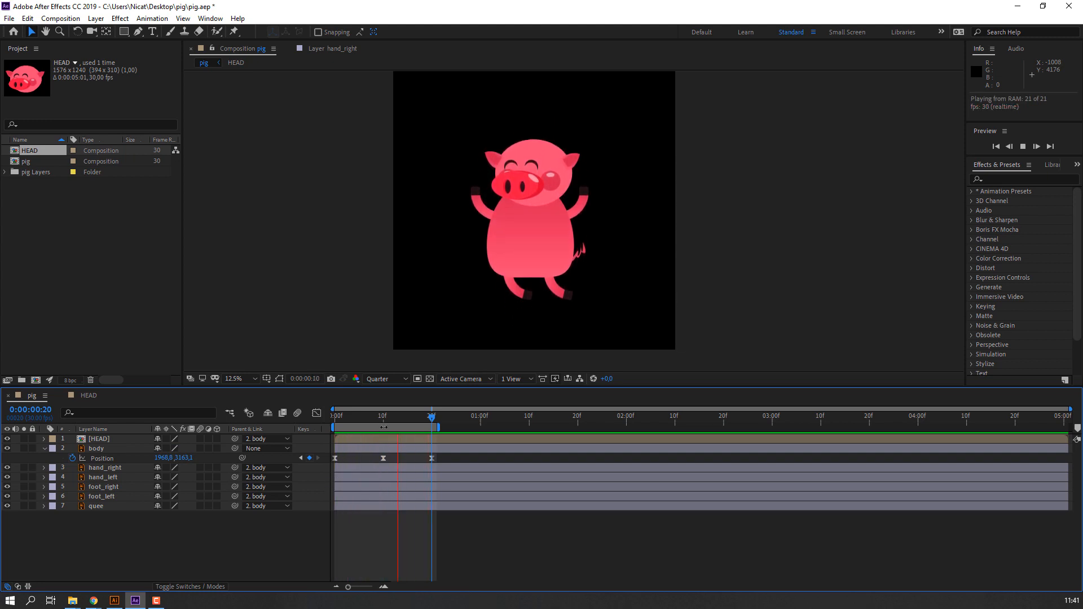
# Step: Keyframe the hand_right layer's Rotation at frame 0 and set it to -11° at frame 10
pyautogui.moveTo(397, 419); pyautogui.dragTo(328, 419)
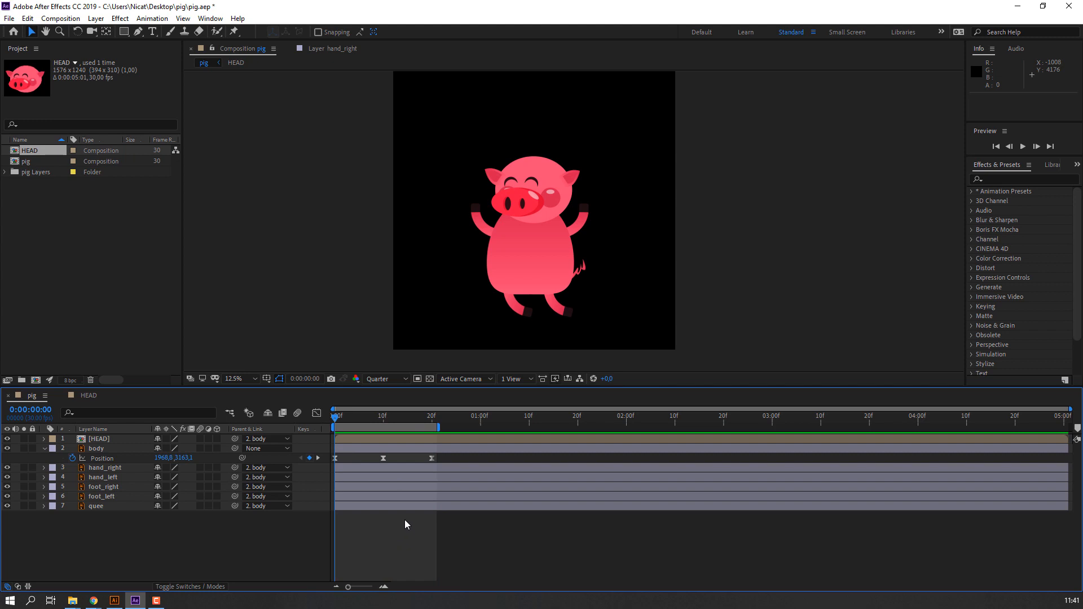
pyautogui.click(397, 460)
pyautogui.click(107, 469)
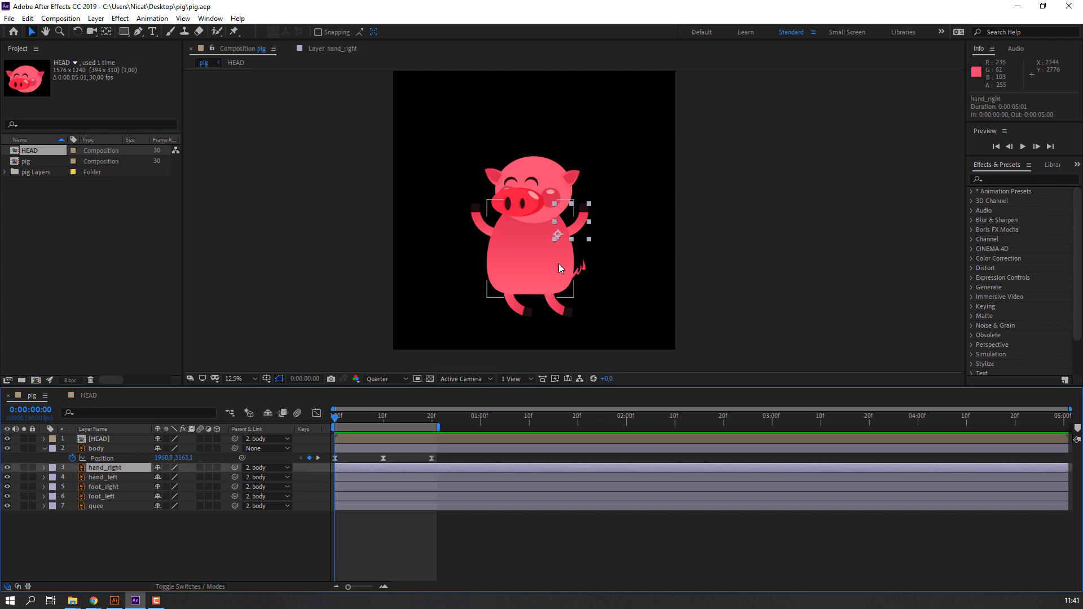
pyautogui.press('.')
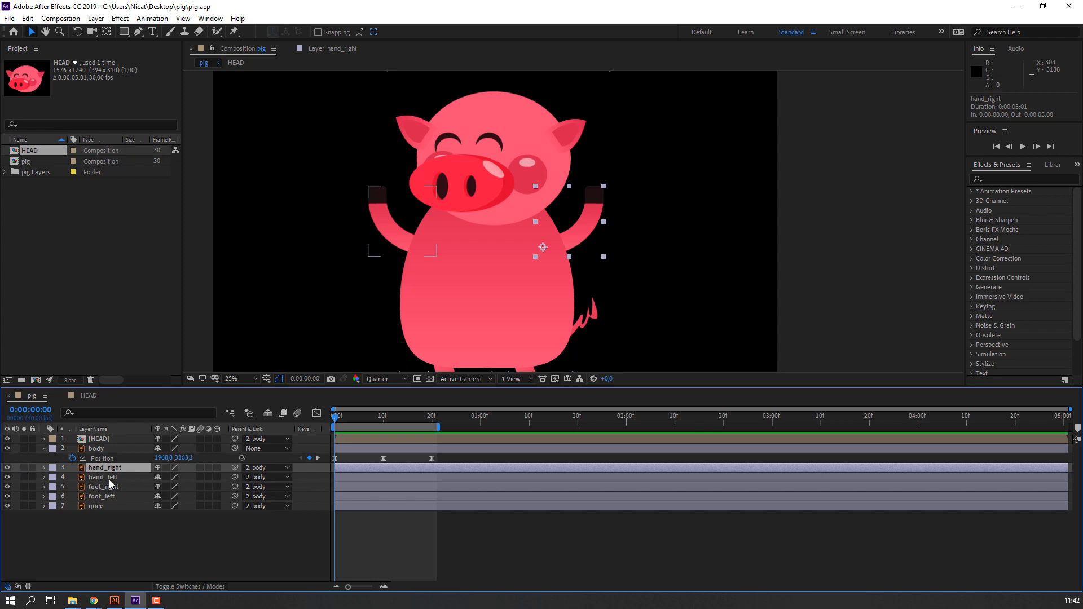
pyautogui.press('r')
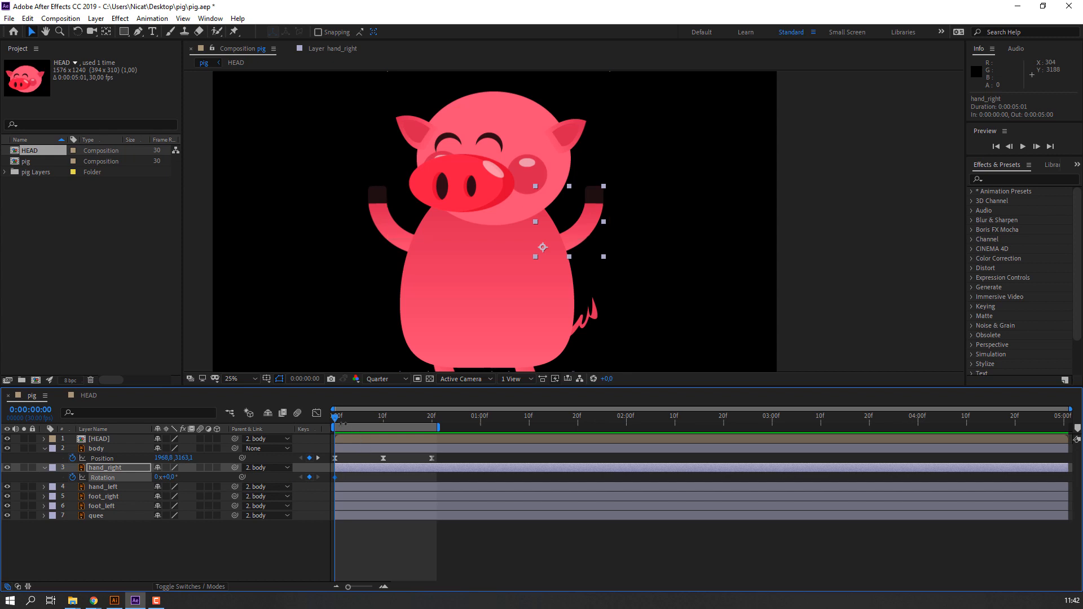
pyautogui.moveTo(335, 417); pyautogui.dragTo(390, 424)
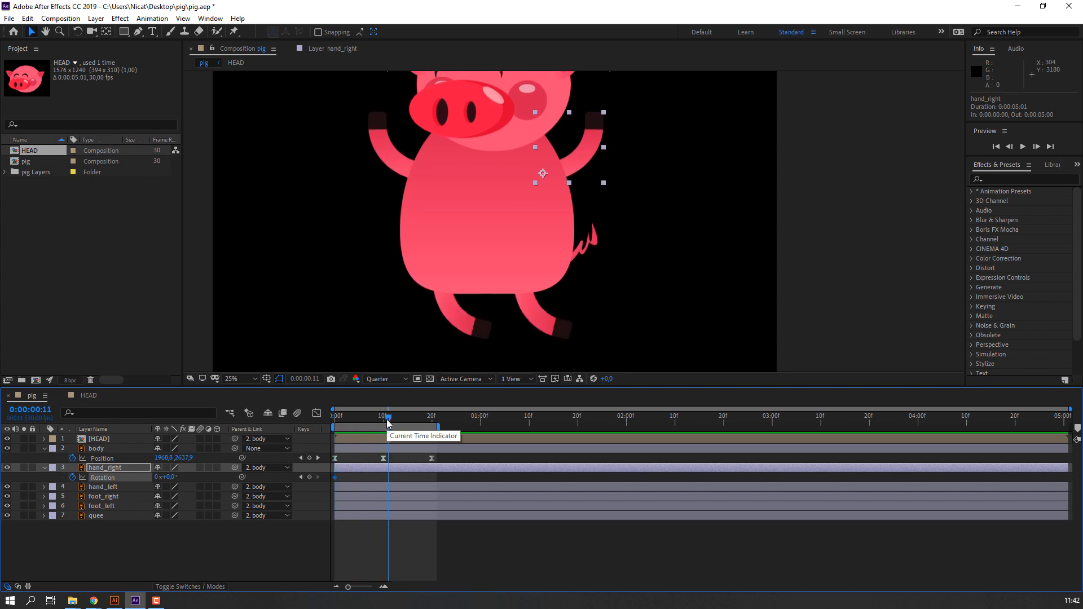
pyautogui.moveTo(388, 422); pyautogui.dragTo(383, 424)
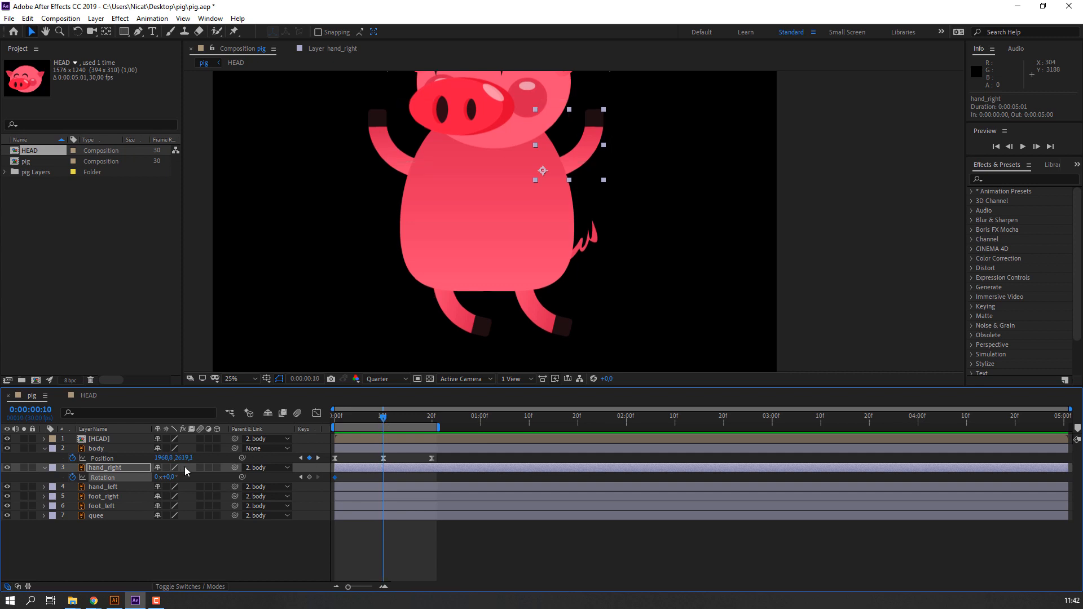
pyautogui.moveTo(172, 479); pyautogui.dragTo(163, 477)
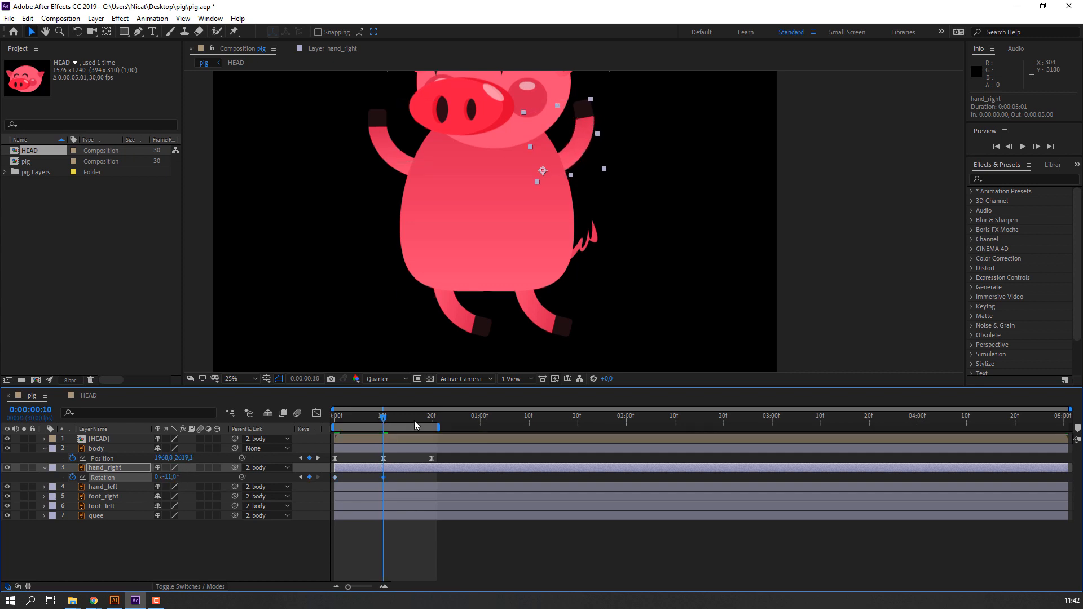
# Step: Set hand_right's Rotation to 31° at frame 0 and copy that keyframe to frame 20
pyautogui.press('Home')
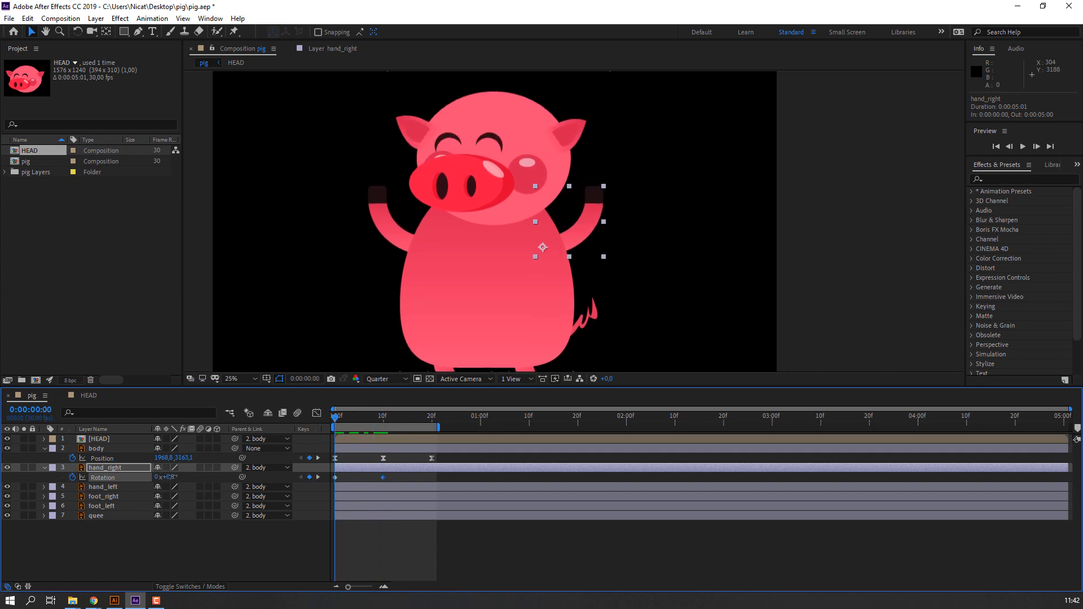
pyautogui.moveTo(169, 478); pyautogui.dragTo(253, 476)
pyautogui.moveTo(346, 421); pyautogui.dragTo(433, 425)
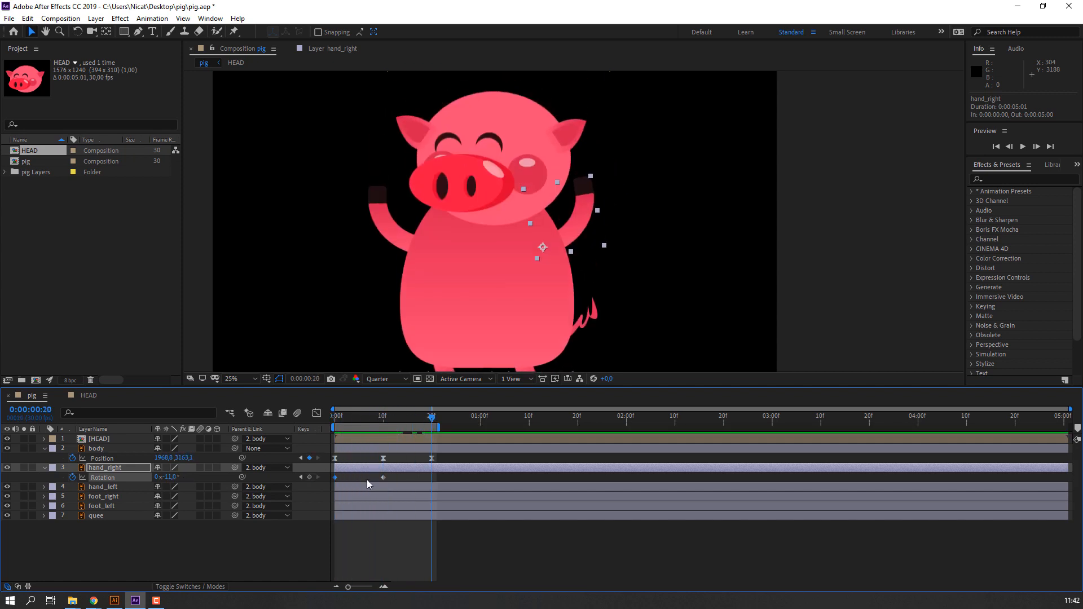
pyautogui.hotkey('ctrl', 'v')
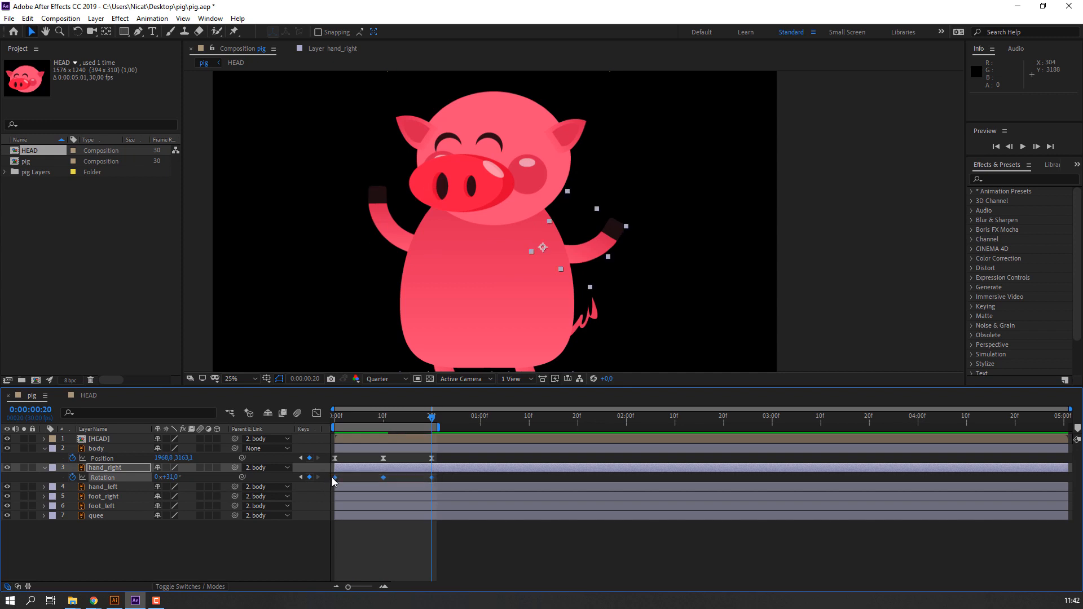
# Step: Apply Easy Ease to all three Rotation keyframes of hand_right and preview the arm movement
pyautogui.rightClick(335, 477)
pyautogui.moveTo(433, 473)
pyautogui.click(496, 507)
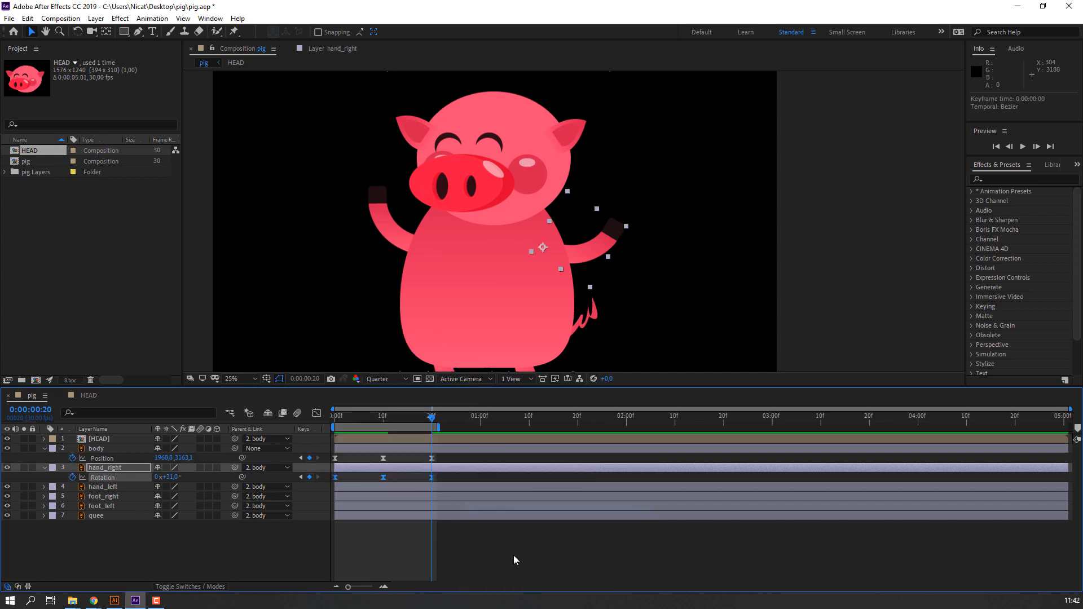
pyautogui.press(',')
pyautogui.press('space')
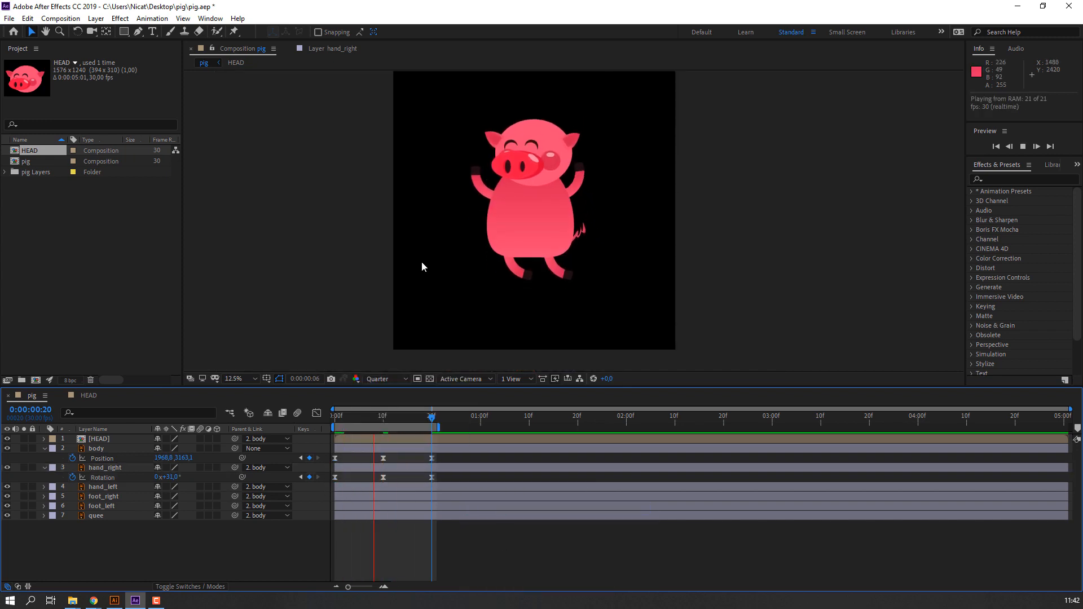
pyautogui.scroll(1, 573, 282)
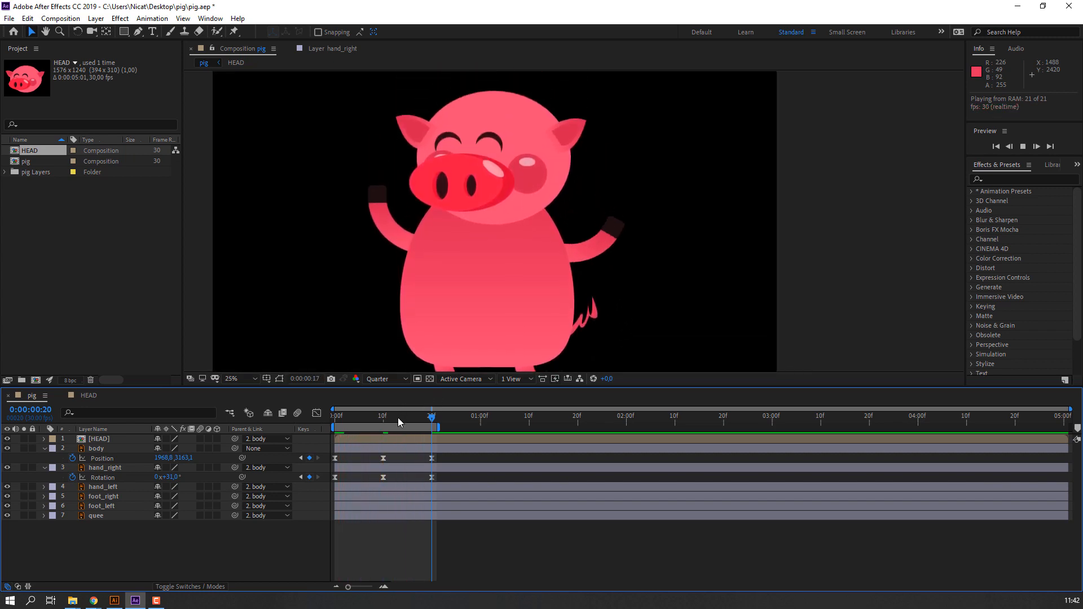
pyautogui.press('space')
# Step: Keyframe the hand_left layer's Rotation at -34° on frame 0 and 13° on frame 10
pyautogui.click(93, 487)
pyautogui.press('r')
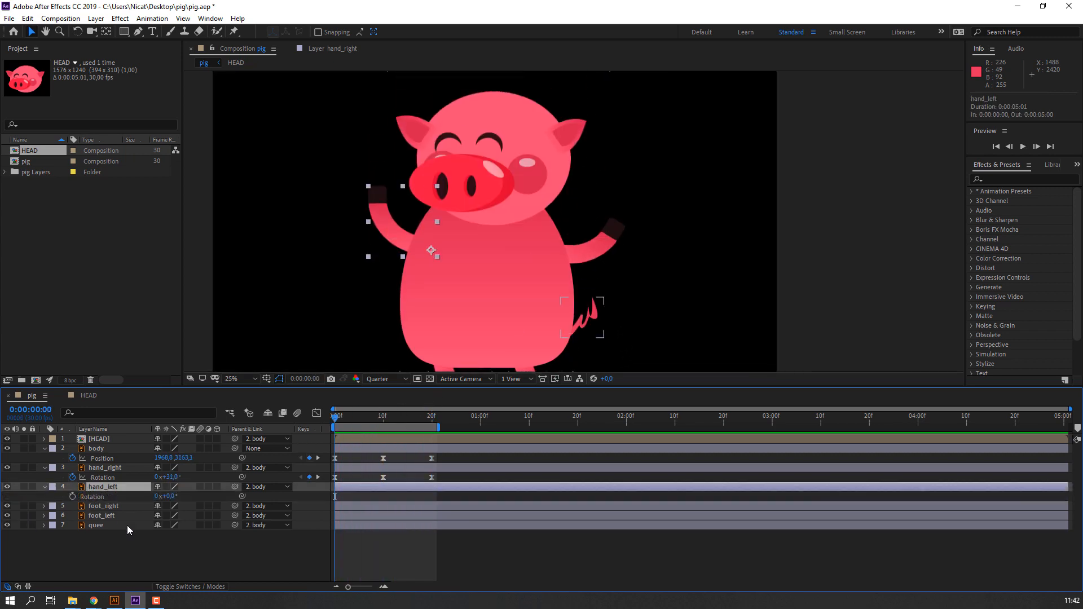
pyautogui.click(72, 497)
pyautogui.moveTo(167, 496); pyautogui.dragTo(154, 497)
pyautogui.moveTo(336, 417); pyautogui.dragTo(384, 417)
pyautogui.moveTo(182, 497); pyautogui.dragTo(212, 494)
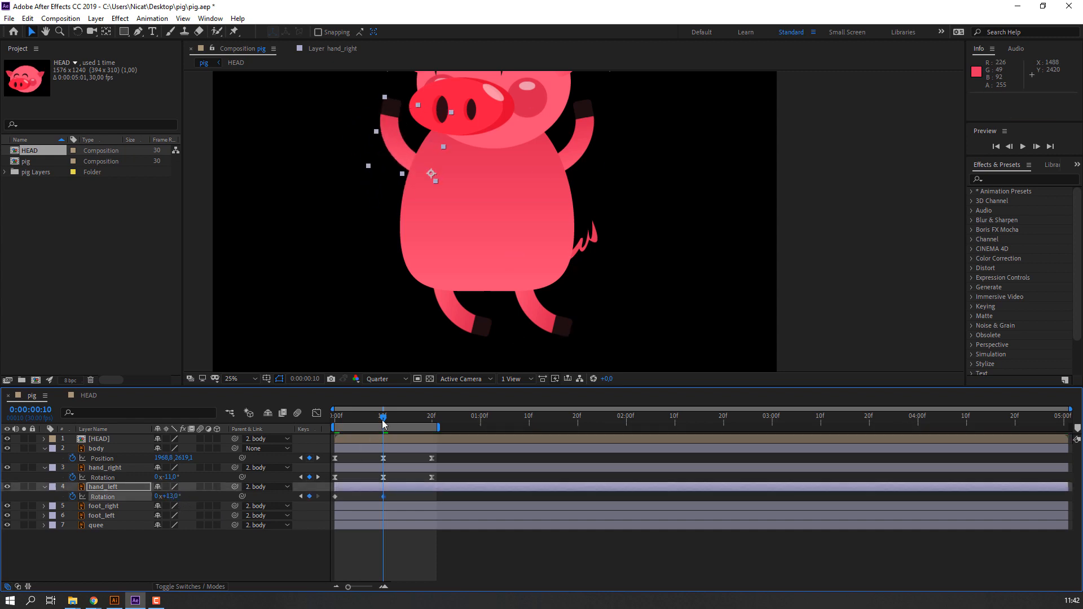
# Step: Copy hand_left's first Rotation keyframe and paste it at frame 20
pyautogui.moveTo(383, 423); pyautogui.dragTo(432, 419)
pyautogui.click(265, 545)
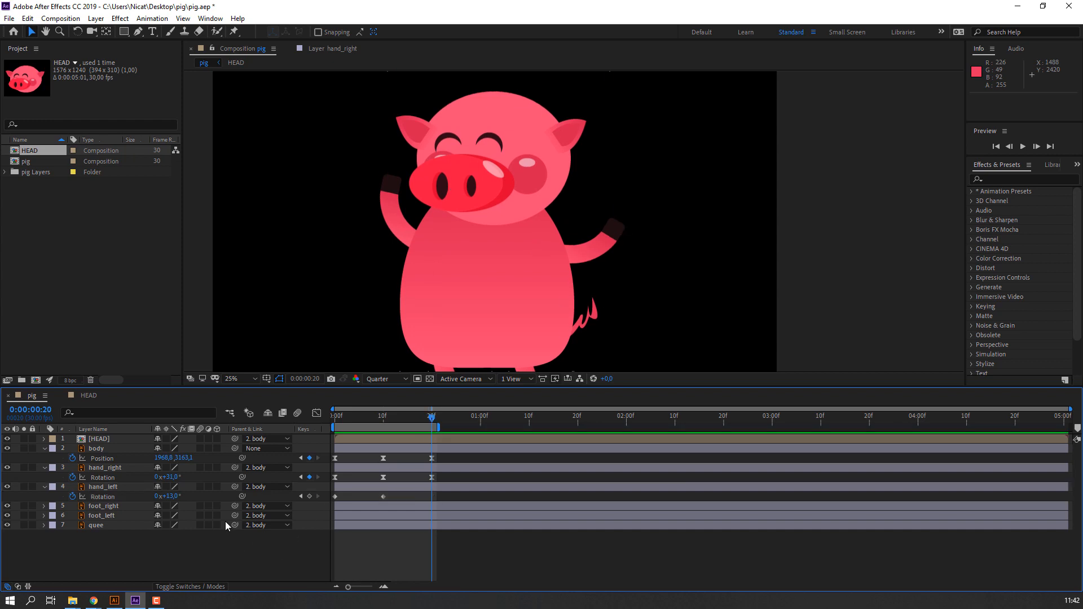
pyautogui.moveTo(351, 494); pyautogui.dragTo(328, 503)
pyautogui.hotkey('ctrl', 'c')
pyautogui.hotkey('ctrl', 'v')
# Step: Apply Easy Ease to the three Rotation keyframes of hand_left
pyautogui.moveTo(446, 493); pyautogui.dragTo(332, 501)
pyautogui.rightClick(334, 498)
pyautogui.moveTo(374, 416)
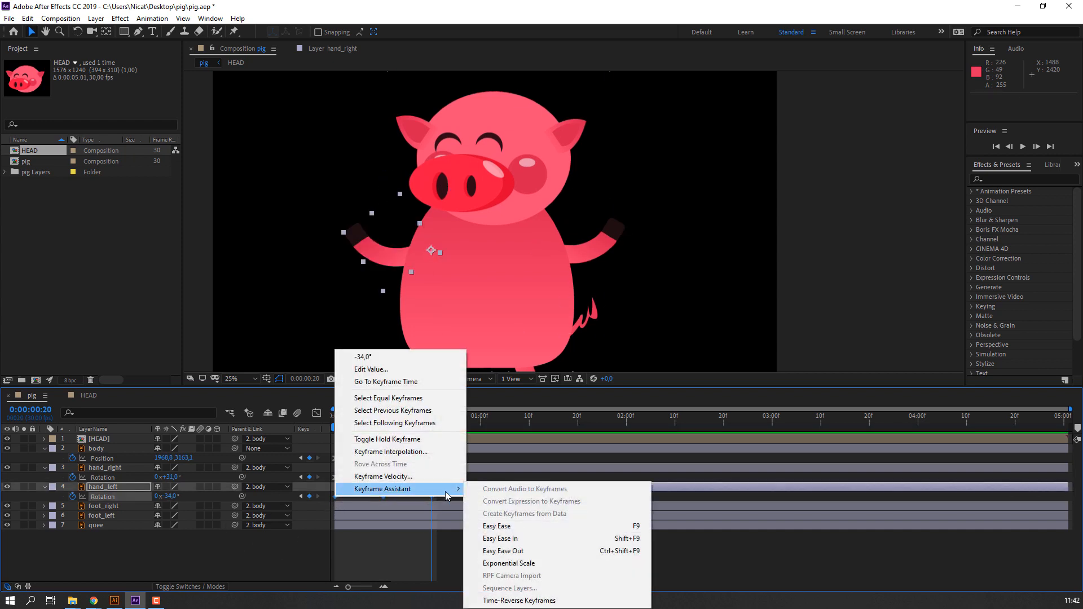
pyautogui.click(508, 520)
# Step: Sharpen the Rotation speed curves of hand_right and hand_left in the Graph Editor and preview the arm movement
pyautogui.moveTo(450, 474); pyautogui.dragTo(352, 501)
pyautogui.click(316, 414)
pyautogui.moveTo(442, 494); pyautogui.dragTo(412, 497)
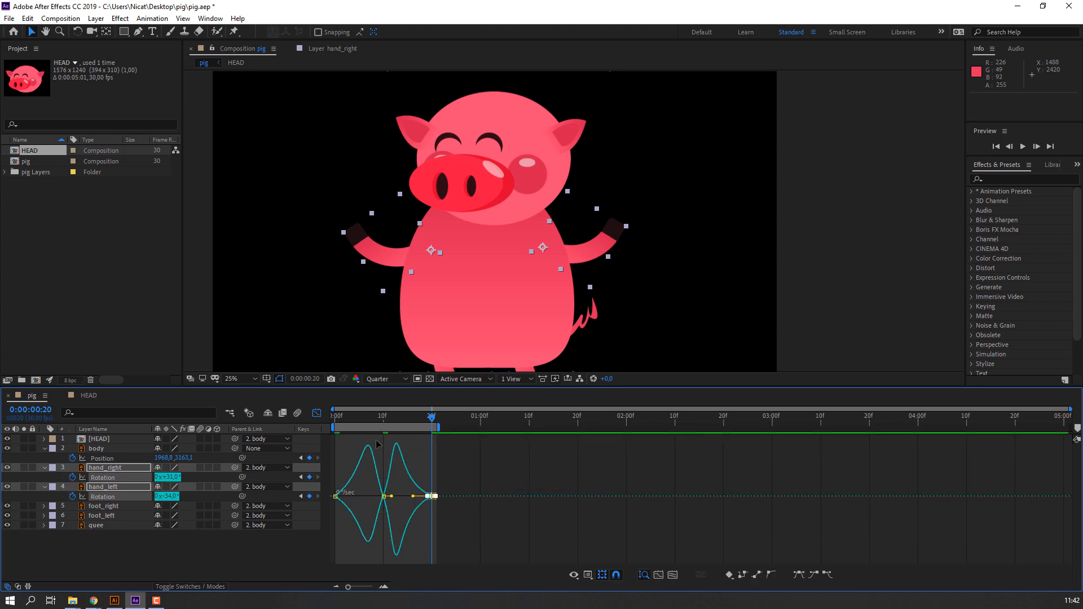
pyautogui.click(316, 413)
pyautogui.press(',')
pyautogui.press('space')
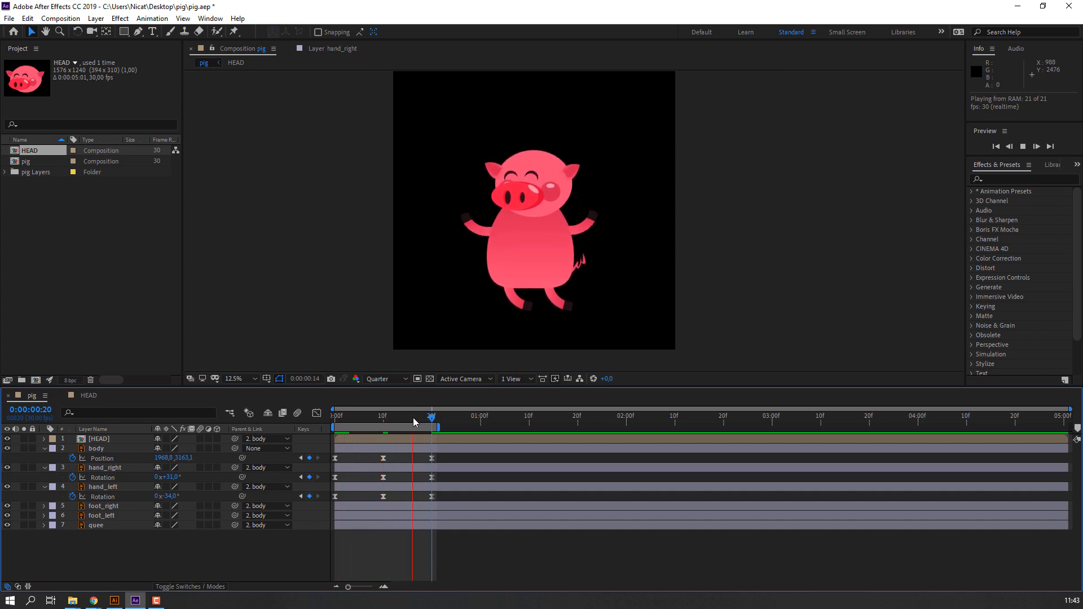
pyautogui.press('space')
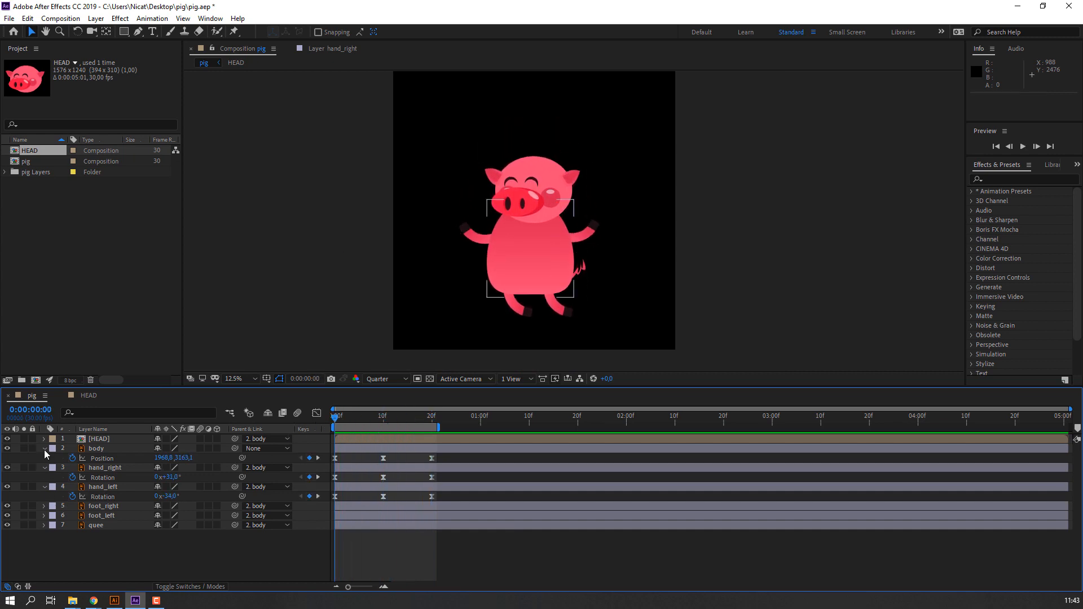
# Step: Collapse the hand_left and hand_right layers and solo the foot_left layer
pyautogui.click(49, 487)
pyautogui.click(45, 468)
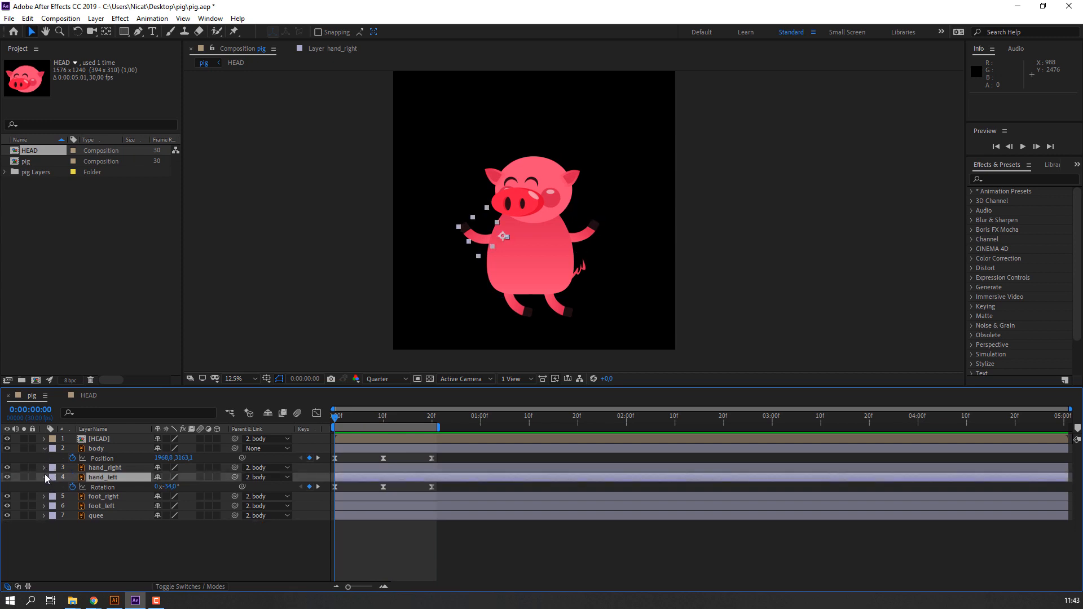
pyautogui.click(45, 477)
pyautogui.click(493, 338)
pyautogui.press('.')
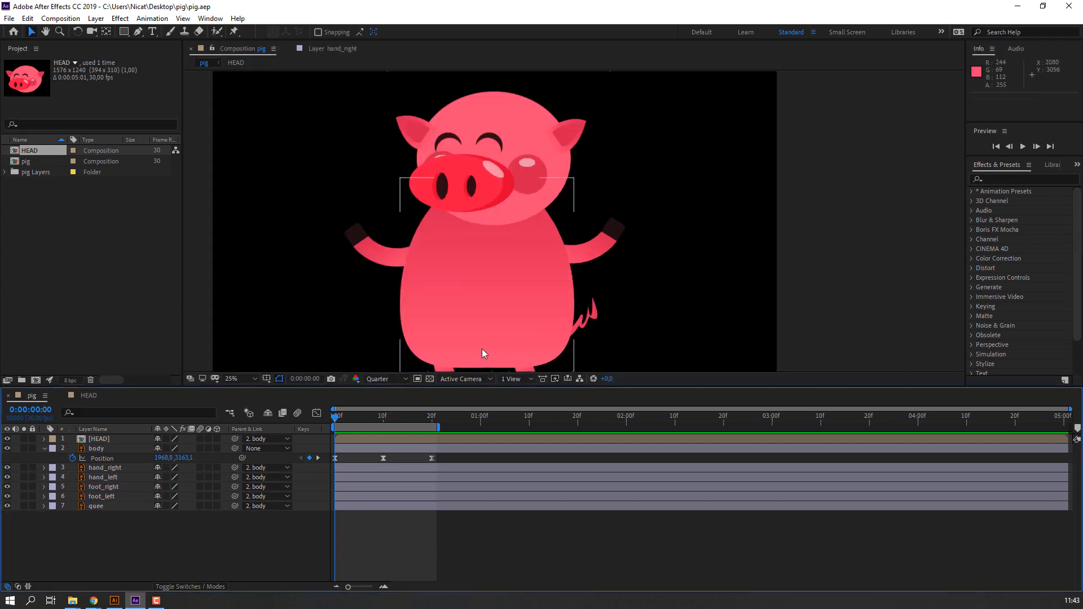
pyautogui.moveTo(481, 354); pyautogui.dragTo(489, 172)
pyautogui.click(483, 223)
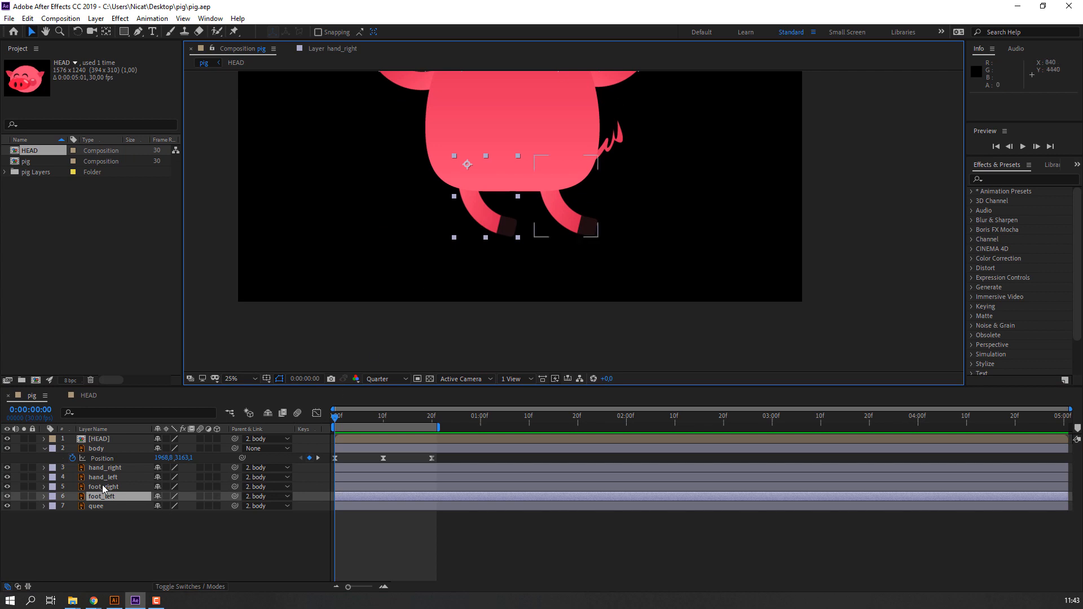
pyautogui.click(24, 496)
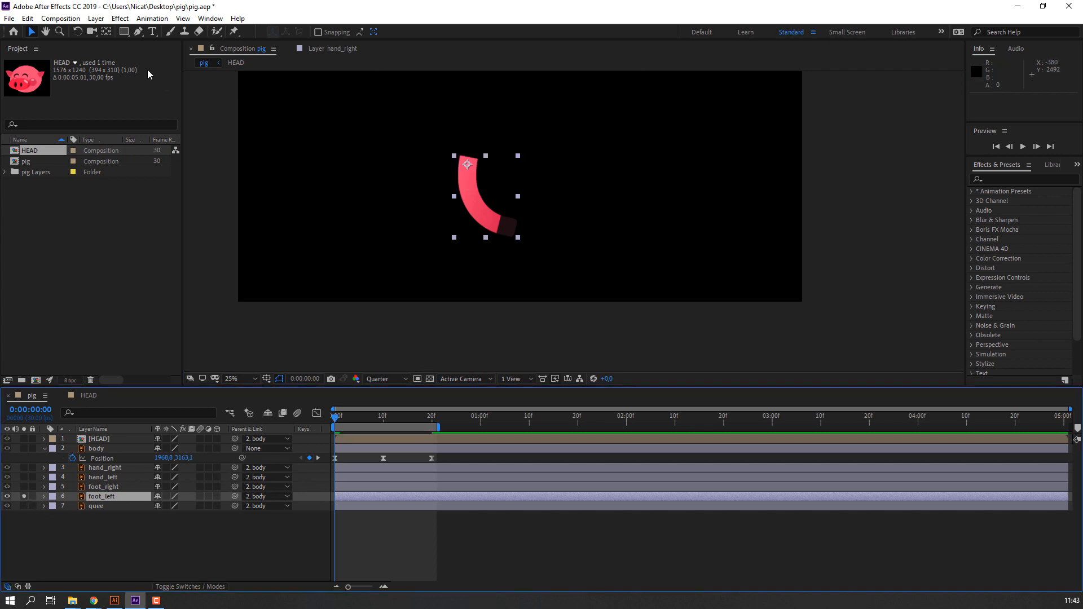
# Step: Place three puppet pins on foot_left, at the top of the leg, the middle bend and the hoof
pyautogui.click(234, 31)
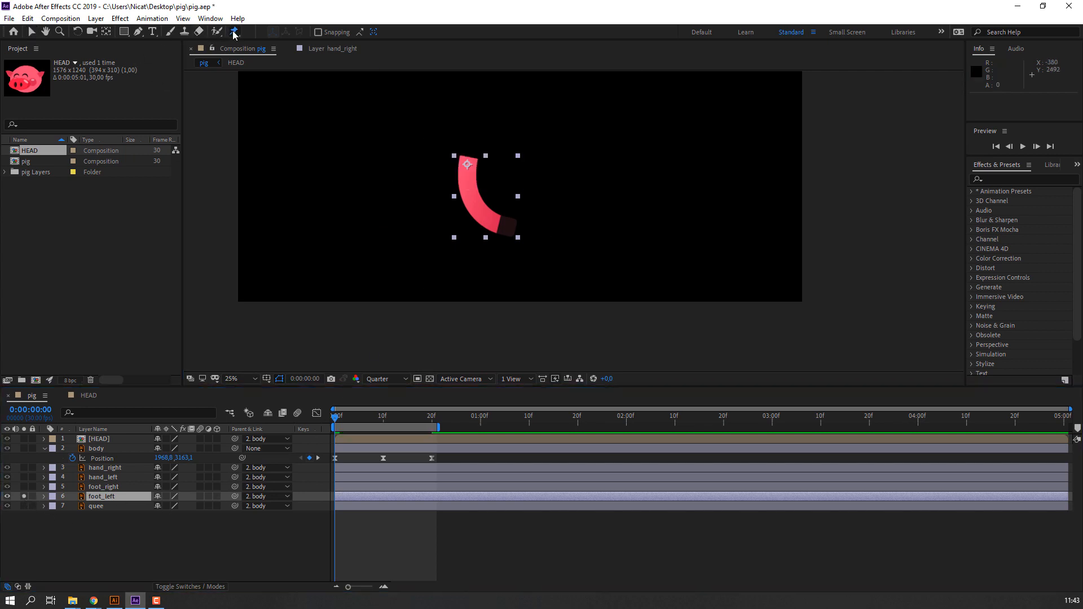
pyautogui.click(467, 164)
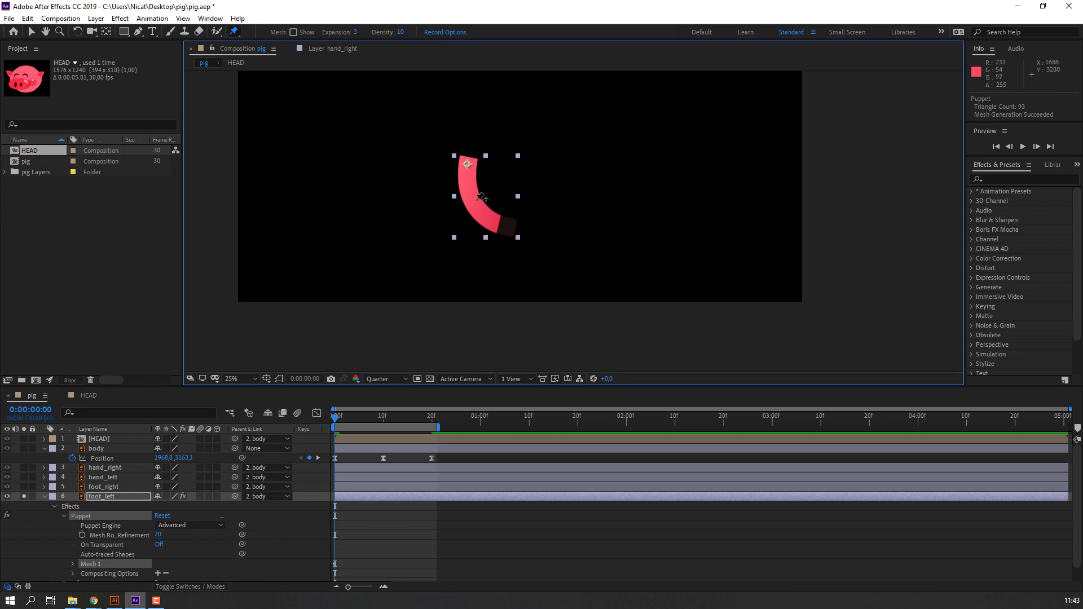
pyautogui.click(513, 226)
pyautogui.click(30, 35)
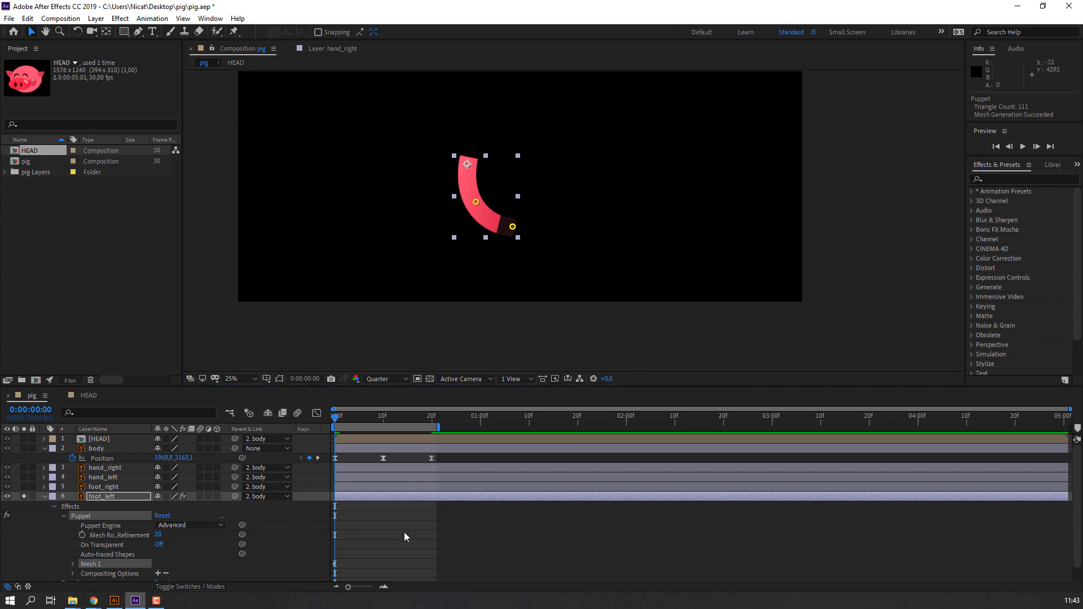
# Step: Reveal foot_left's keyframes and move the three puppet pin Position keyframes to frame 10
pyautogui.press('u')
pyautogui.scroll(-1, 445, 549)
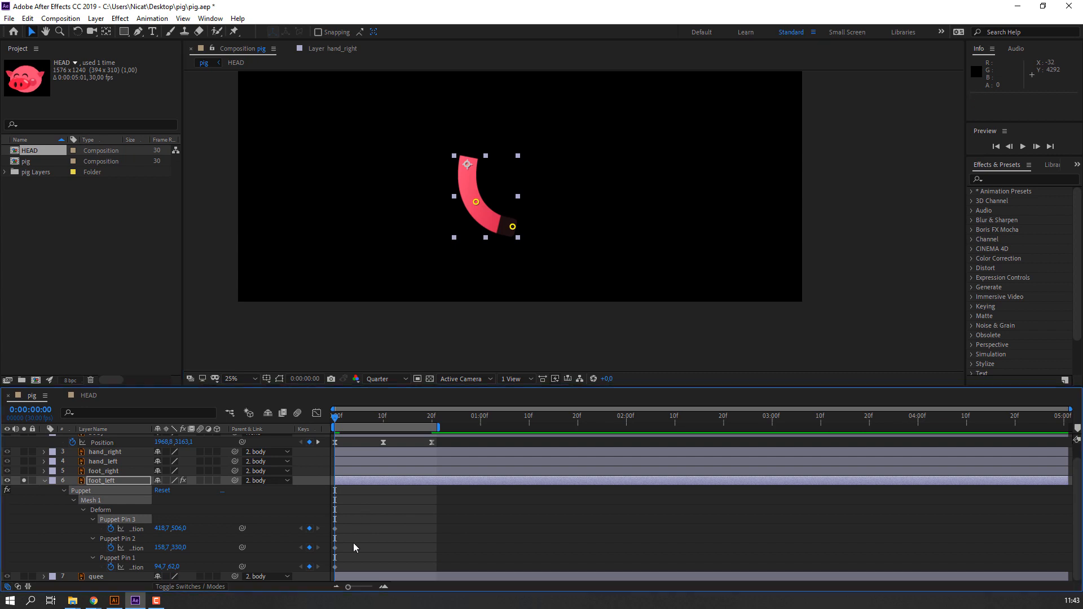
pyautogui.moveTo(365, 502); pyautogui.dragTo(383, 567)
pyautogui.click(384, 418)
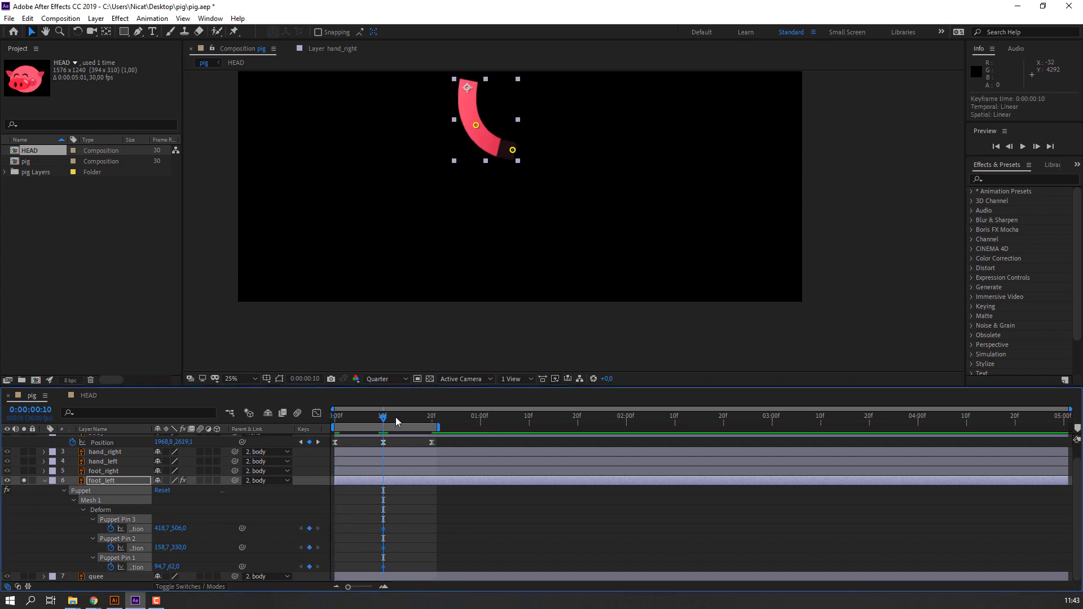
# Step: Reposition foot_left's puppet pins to straighten the leg at frame 0, and raise the hoof pin to about 474.7, 426 at frame 10
pyautogui.moveTo(386, 418); pyautogui.dragTo(305, 429)
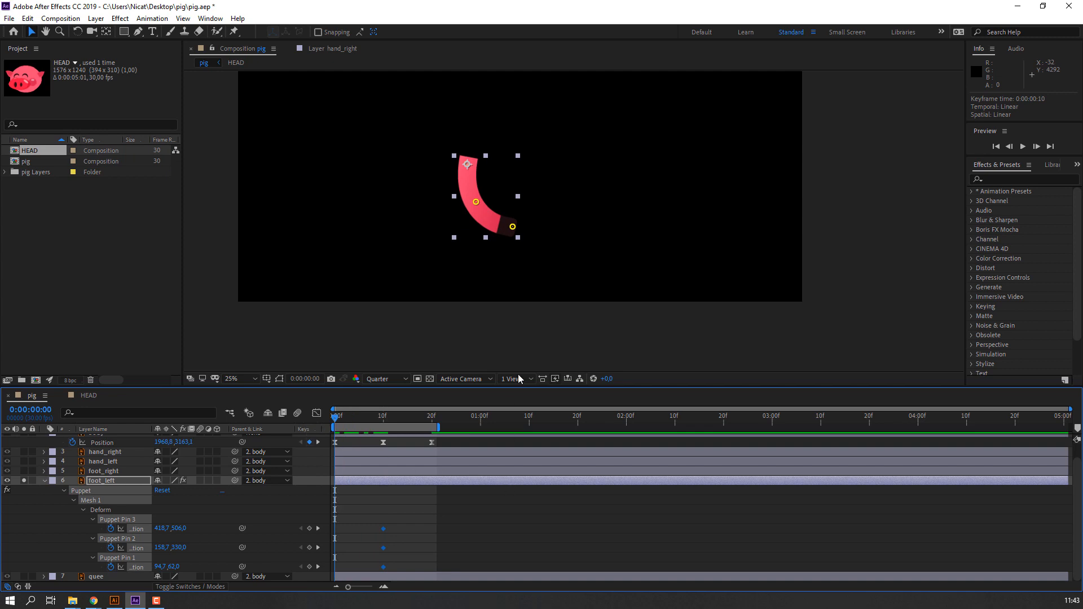
pyautogui.click(503, 537)
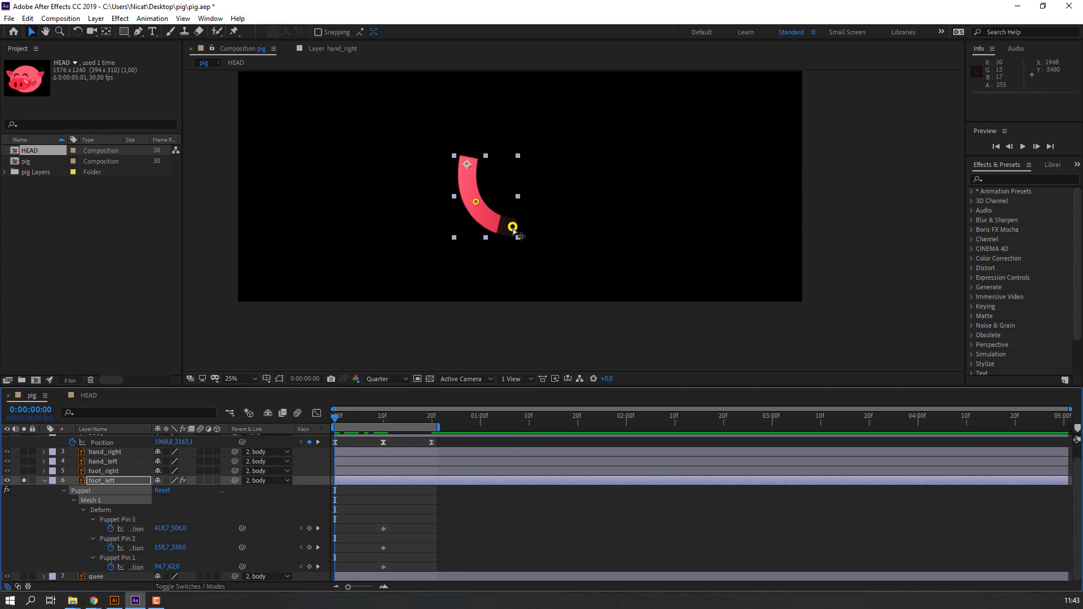
pyautogui.moveTo(512, 227); pyautogui.dragTo(474, 201)
pyautogui.moveTo(468, 164); pyautogui.dragTo(469, 165)
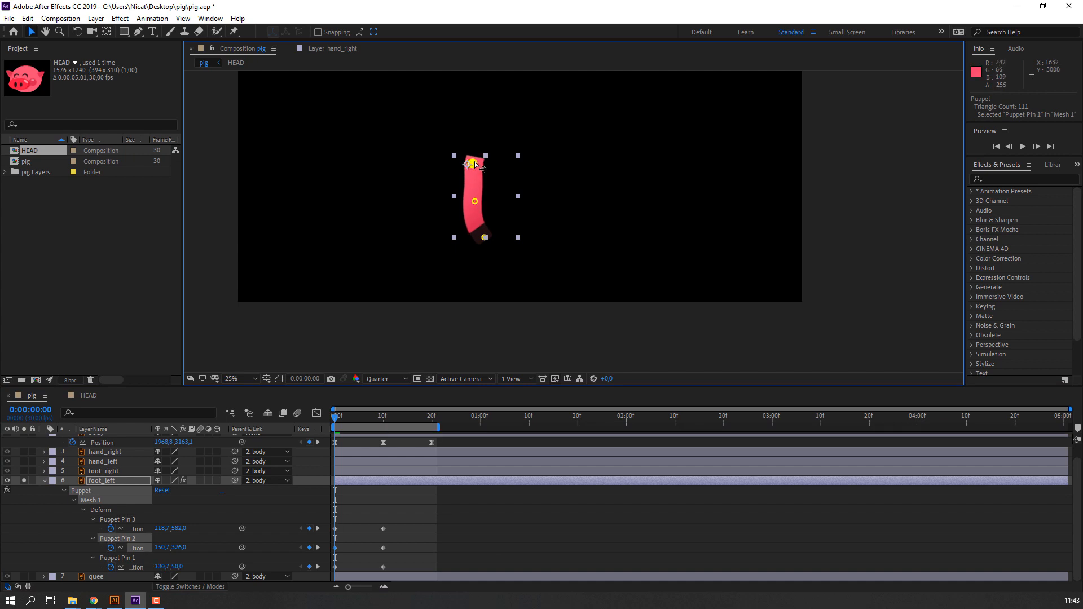
pyautogui.moveTo(485, 237); pyautogui.dragTo(476, 241)
pyautogui.moveTo(337, 416); pyautogui.dragTo(383, 417)
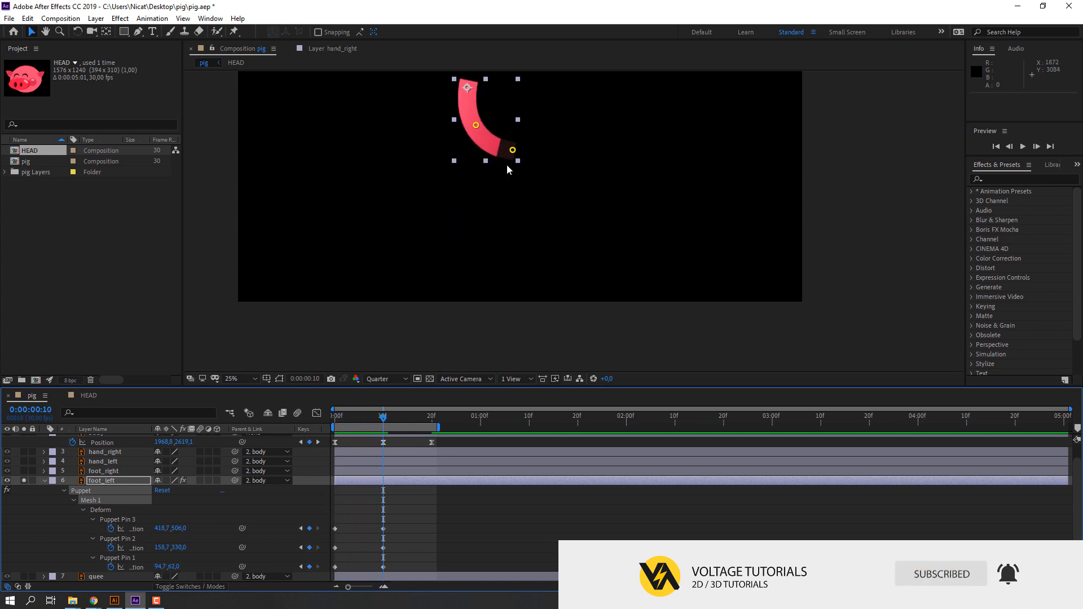
pyautogui.moveTo(513, 150); pyautogui.dragTo(520, 139)
# Step: Copy the frame 0 Position keyframes of foot_left's three puppet pins to frame 20
pyautogui.moveTo(383, 418); pyautogui.dragTo(431, 419)
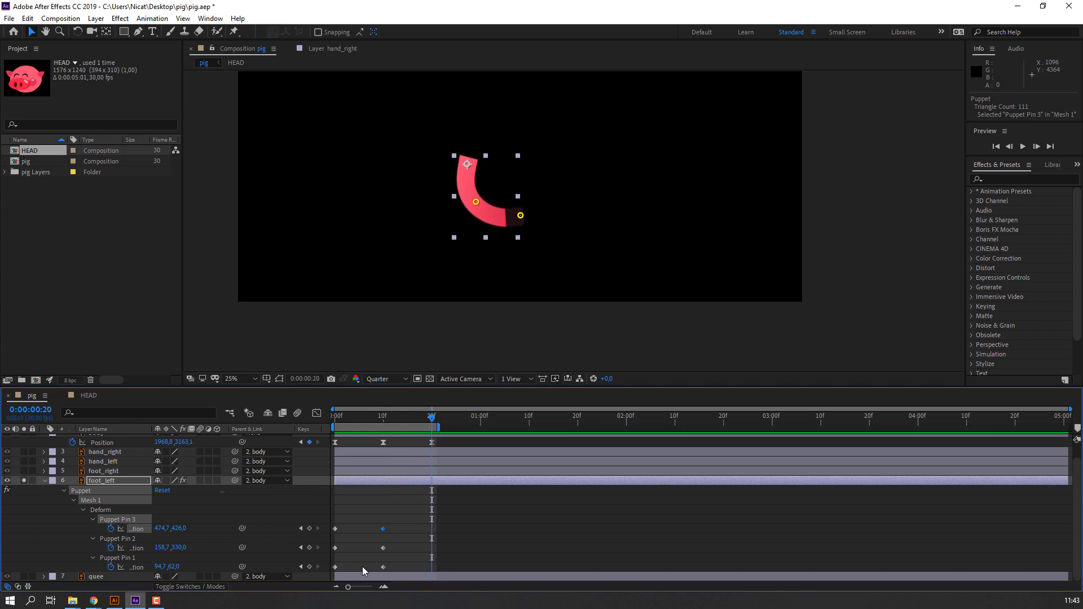
pyautogui.click(335, 529)
pyautogui.hotkey('ctrl', 'c')
pyautogui.hotkey('ctrl', 'v')
pyautogui.click(335, 548)
pyautogui.hotkey('ctrl', 'c')
pyautogui.hotkey('ctrl', 'v')
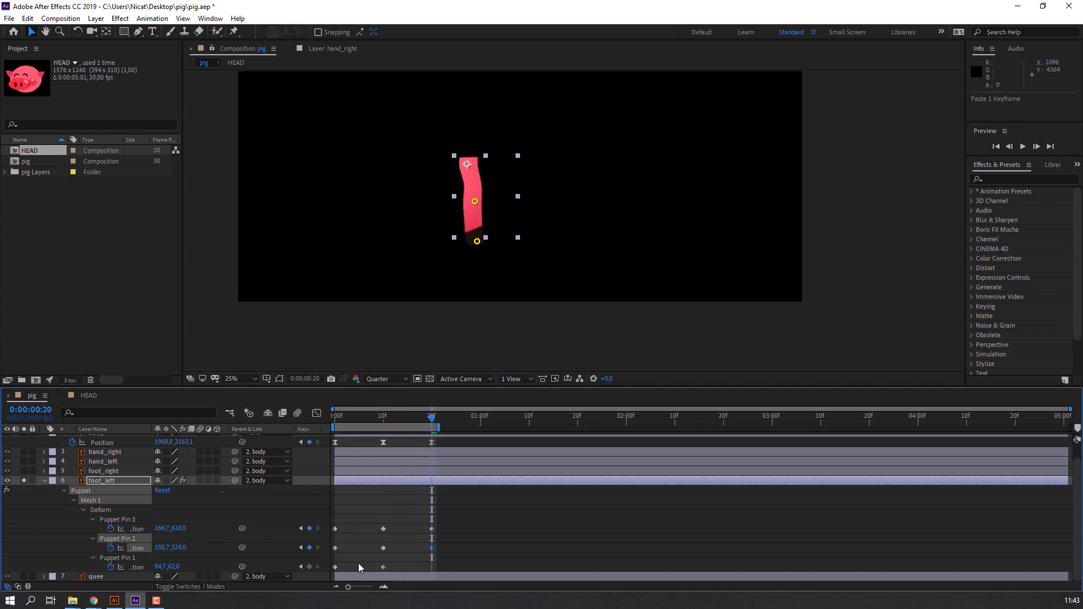
pyautogui.click(335, 567)
pyautogui.hotkey('ctrl', 'c')
pyautogui.hotkey('ctrl', 'v')
# Step: Apply Easy Ease to all of foot_left's puppet pin Position keyframes
pyautogui.moveTo(466, 522); pyautogui.dragTo(334, 570)
pyautogui.rightClick(335, 571)
pyautogui.moveTo(362, 561)
pyautogui.click(543, 489)
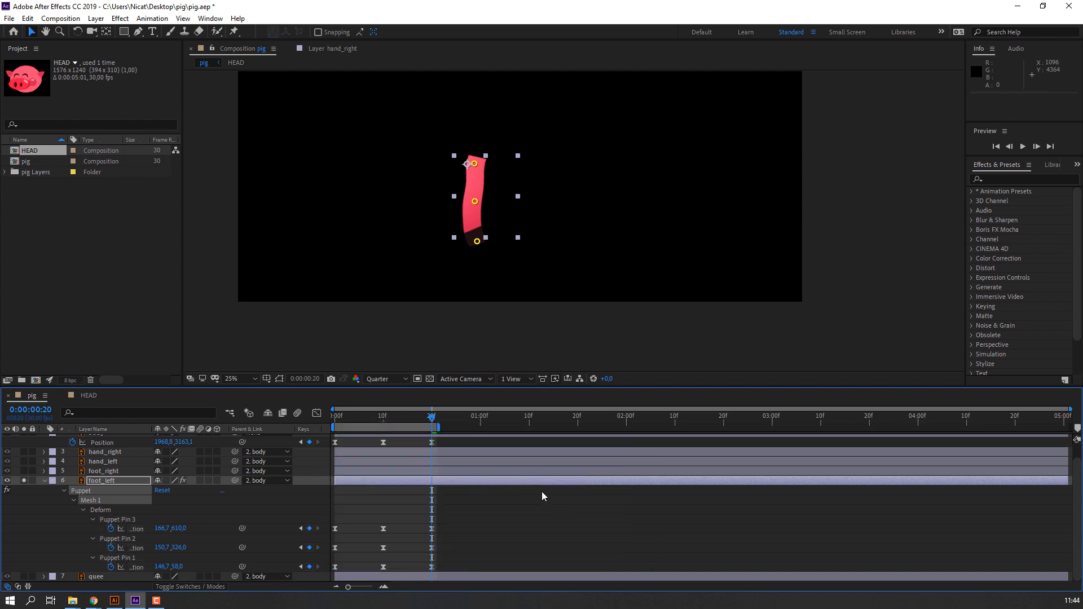
# Step: Preview the leg bend on its own, then unsolo foot_left to play the whole pig
pyautogui.scroll(-1, 544, 316)
pyautogui.press('space')
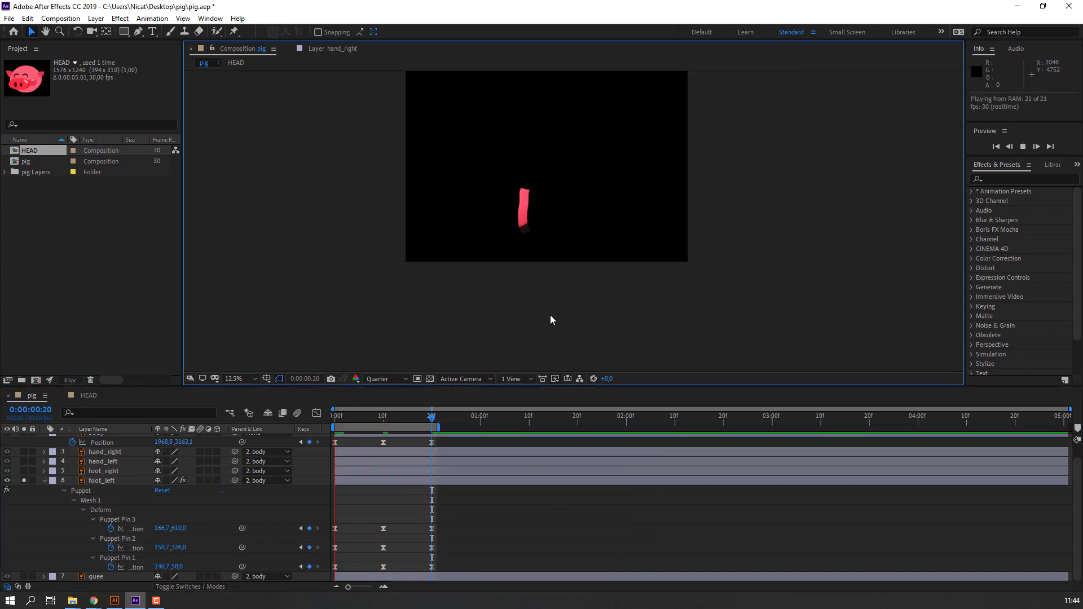
pyautogui.click(24, 481)
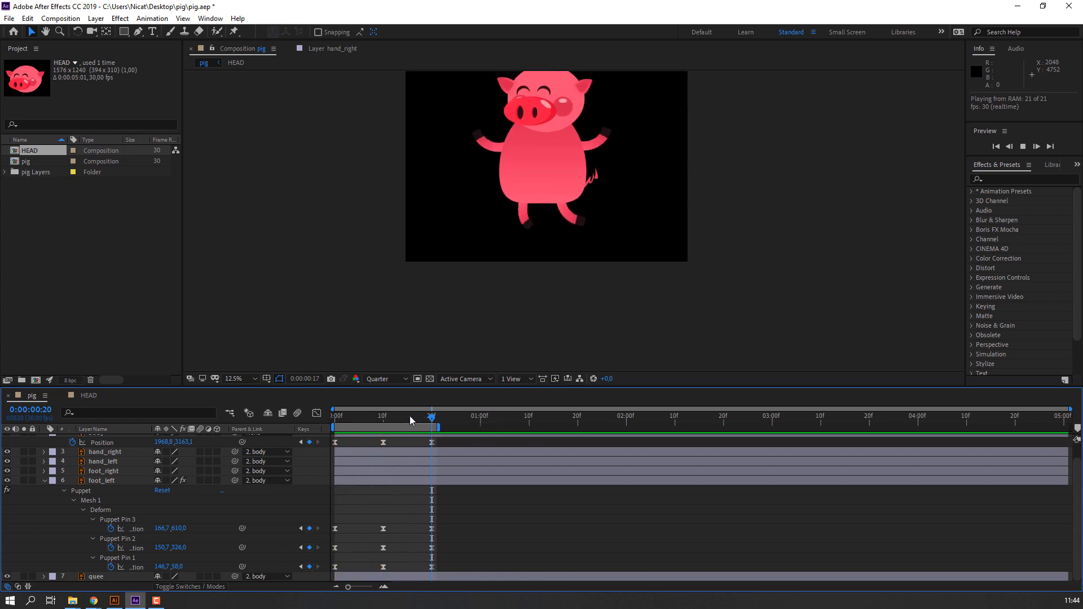
pyautogui.press('space')
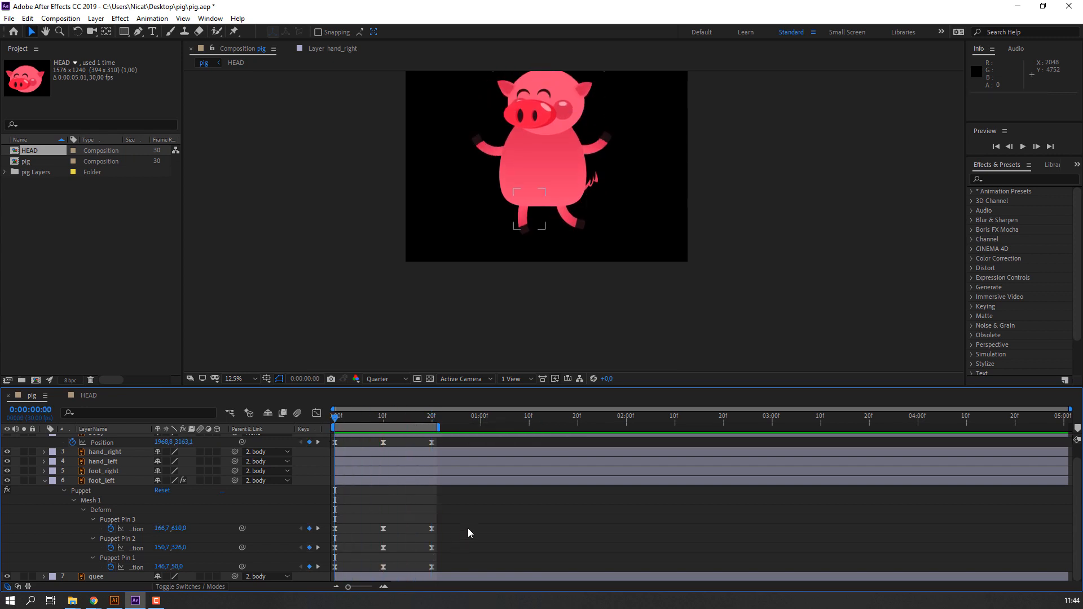
# Step: Sharpen the speed curves of foot_left's puppet pin keyframes in the Graph Editor and preview the jump
pyautogui.moveTo(473, 519); pyautogui.dragTo(332, 579)
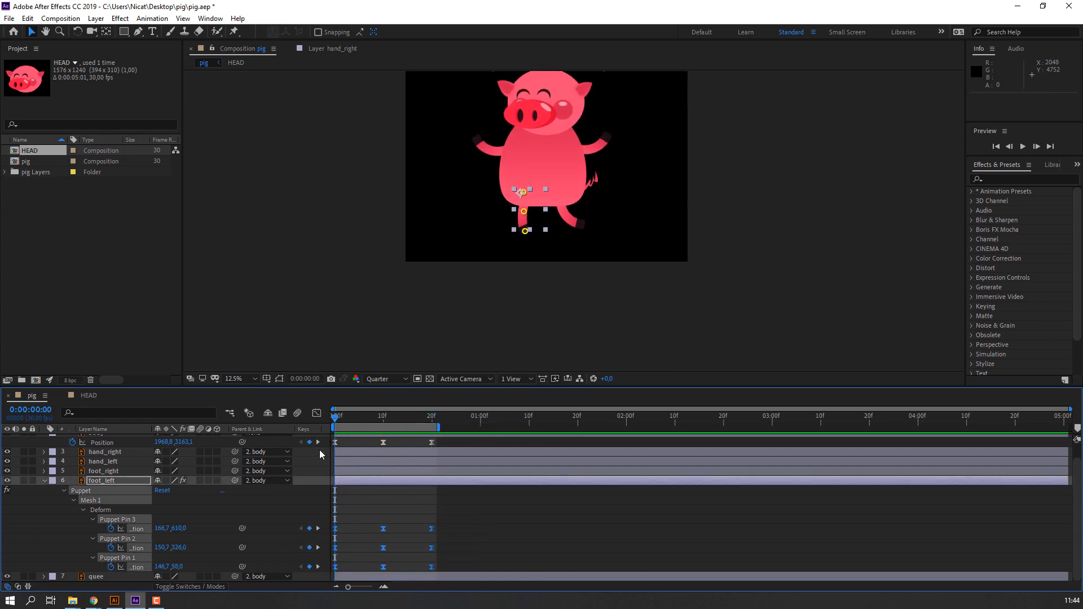
pyautogui.click(316, 413)
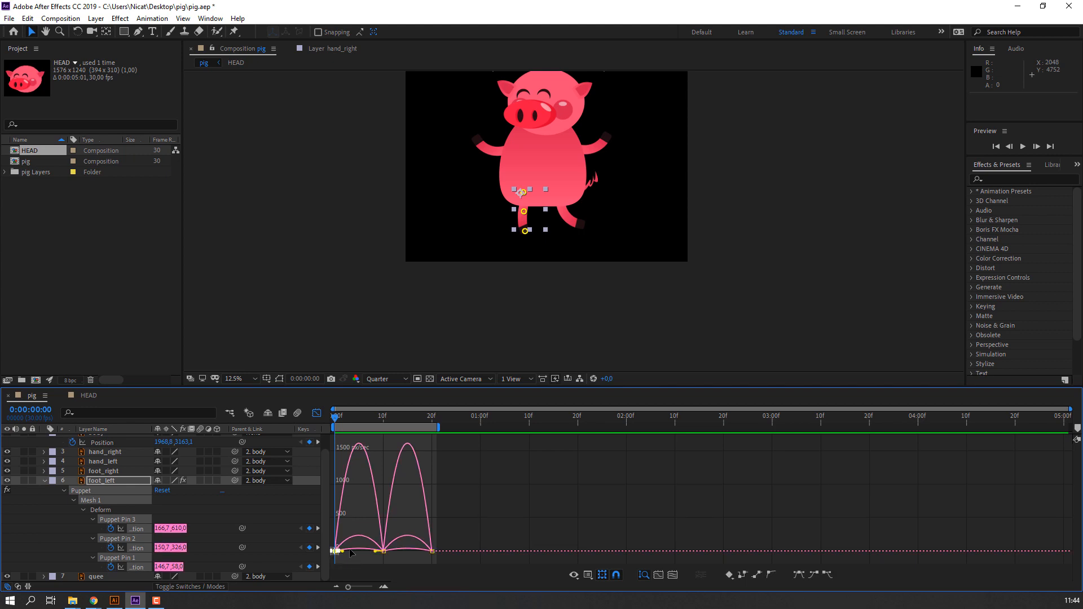
pyautogui.moveTo(342, 551); pyautogui.dragTo(348, 552)
pyautogui.moveTo(472, 536); pyautogui.dragTo(417, 553)
pyautogui.click(506, 504)
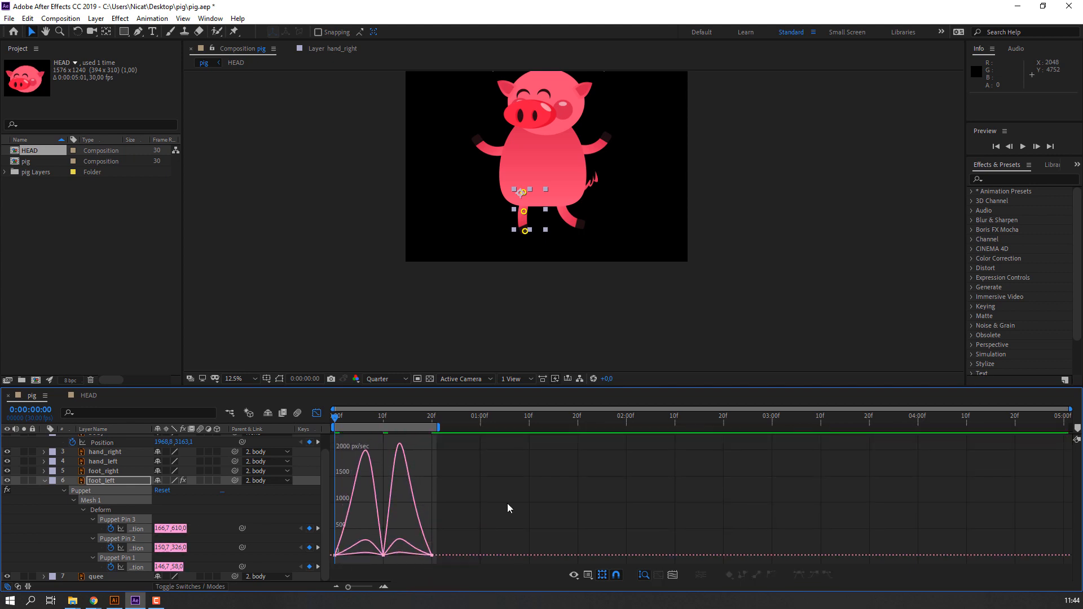
pyautogui.press('space')
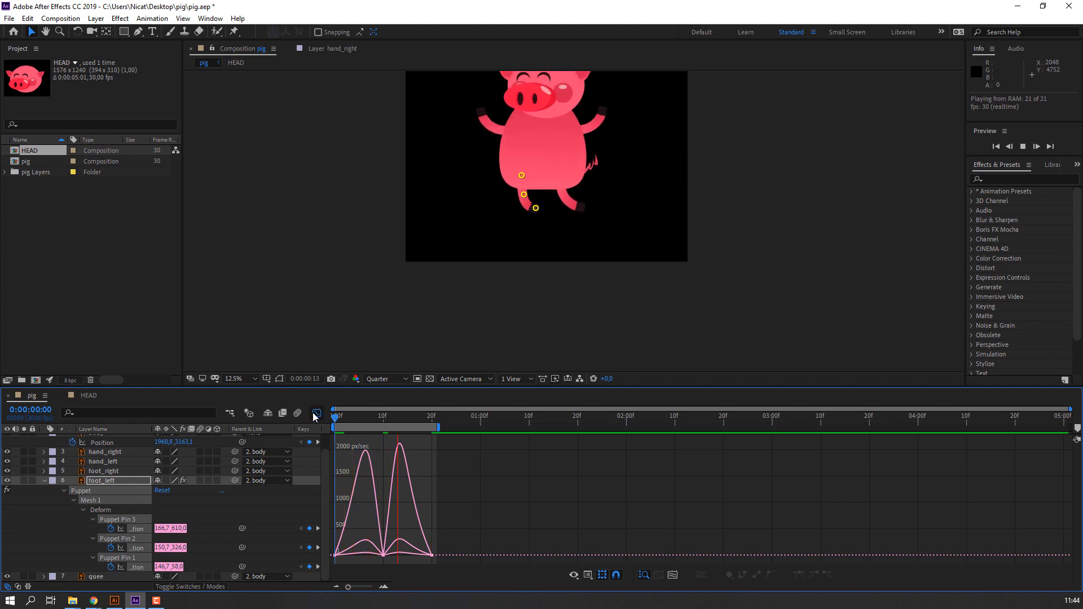
pyautogui.hotkey('shift', 'F3')
pyautogui.click(526, 506)
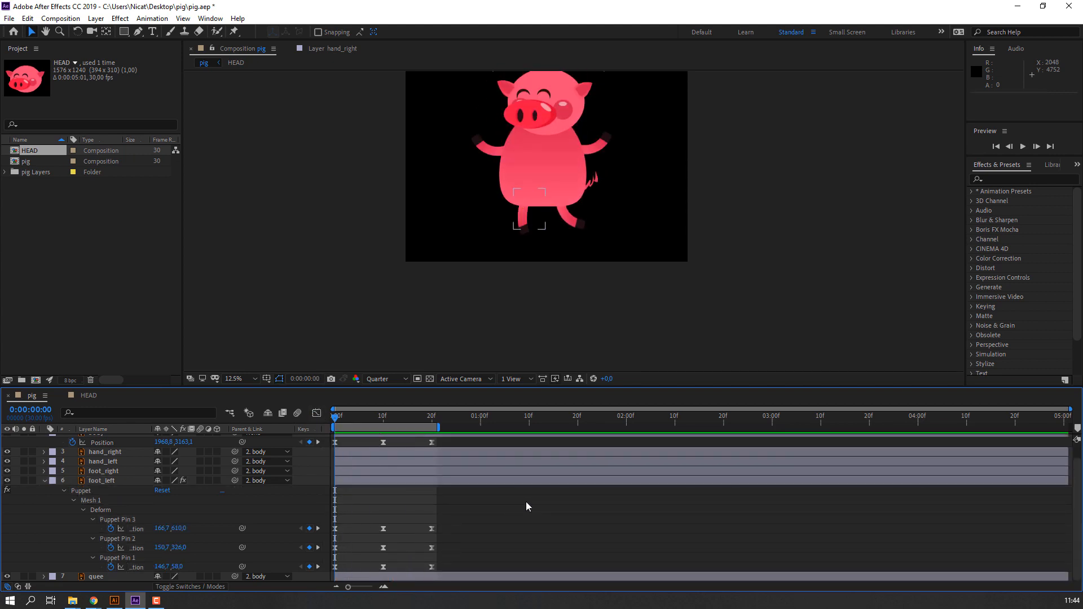
pyautogui.press('space')
# Step: Save the project and collapse the foot_left layer's properties
pyautogui.hotkey('ctrl', 's')
pyautogui.click(97, 490)
pyautogui.click(47, 480)
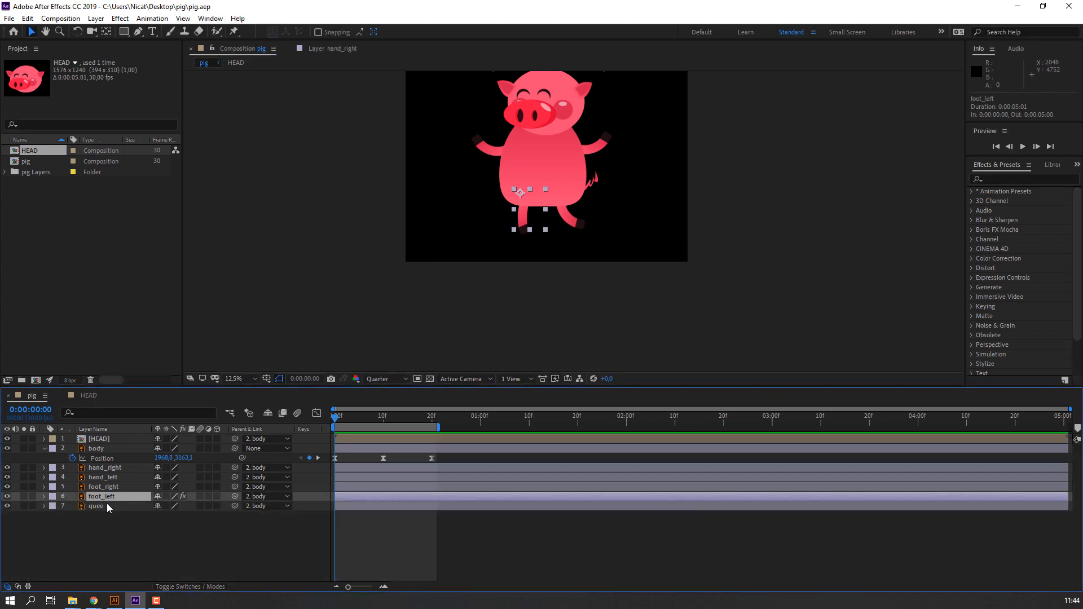
# Step: Solo foot_right and place three puppet pins on it, at the top of the leg, the middle bend and the hoof
pyautogui.click(102, 488)
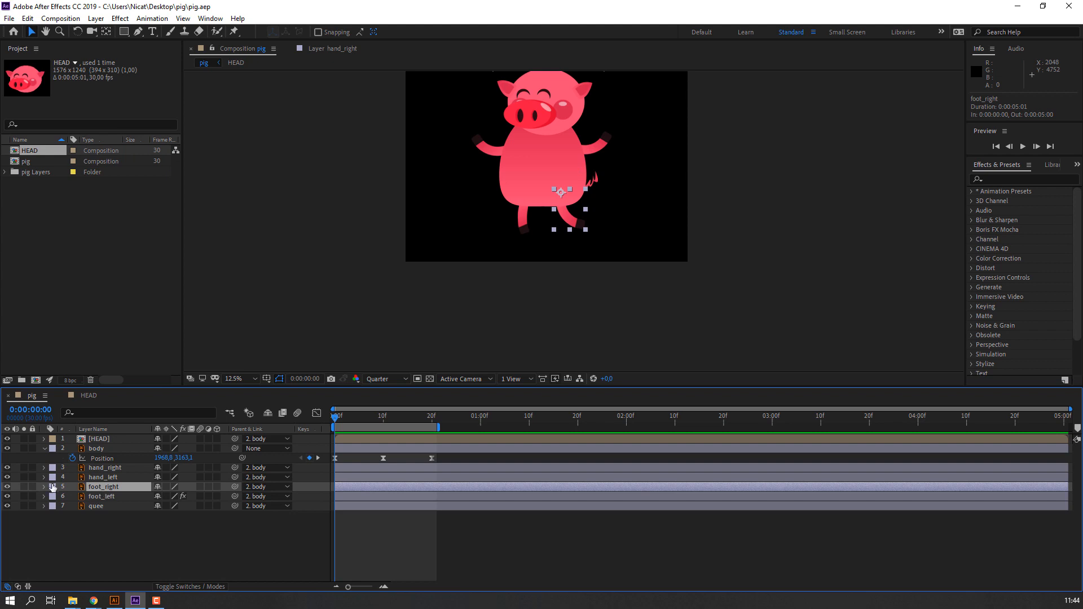
pyautogui.click(24, 486)
pyautogui.scroll(2, 595, 163)
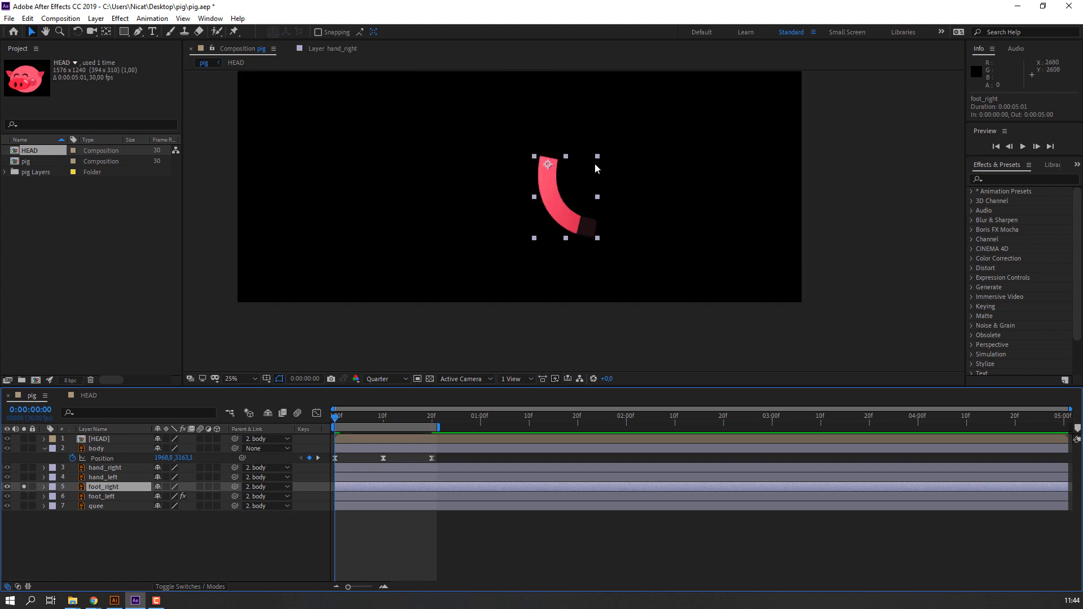
pyautogui.scroll(2, 594, 163)
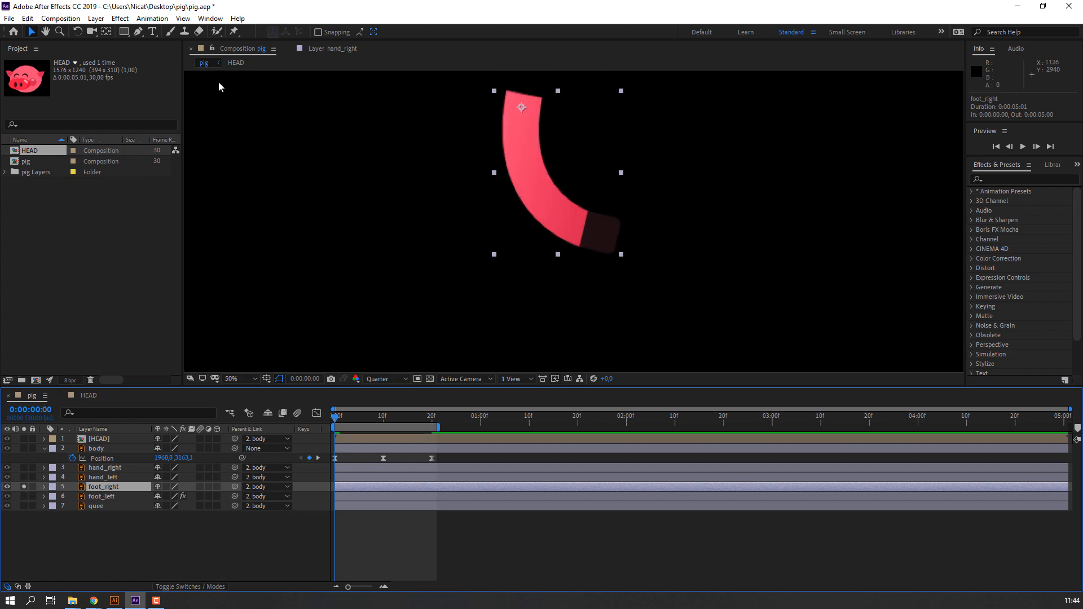
pyautogui.click(235, 32)
pyautogui.click(524, 103)
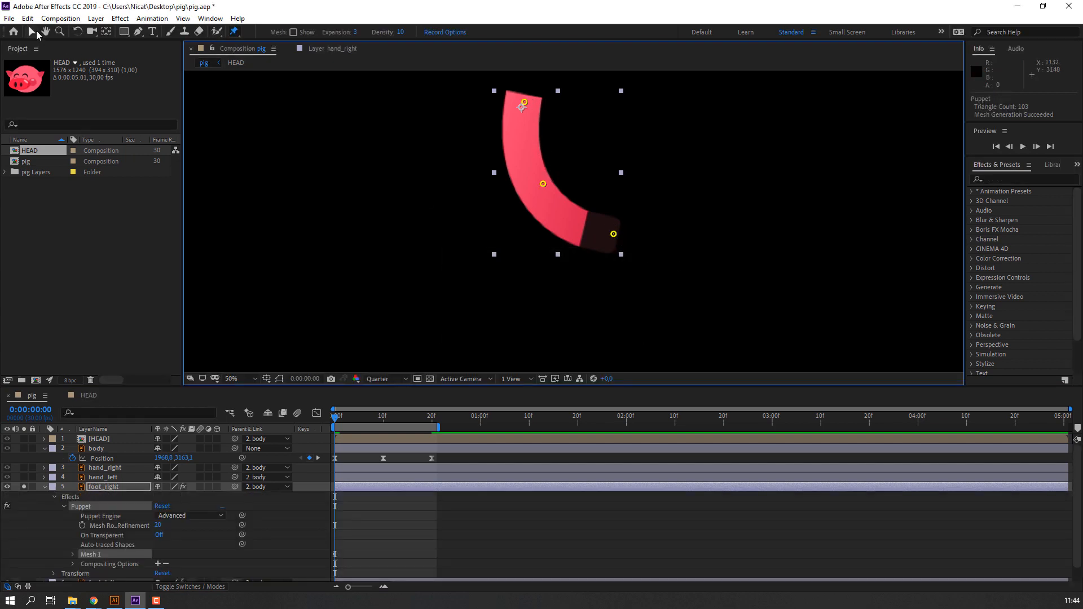
pyautogui.click(33, 32)
# Step: Reveal foot_right's keyframes and move its three puppet pin Position keyframes to frame 10
pyautogui.press('u')
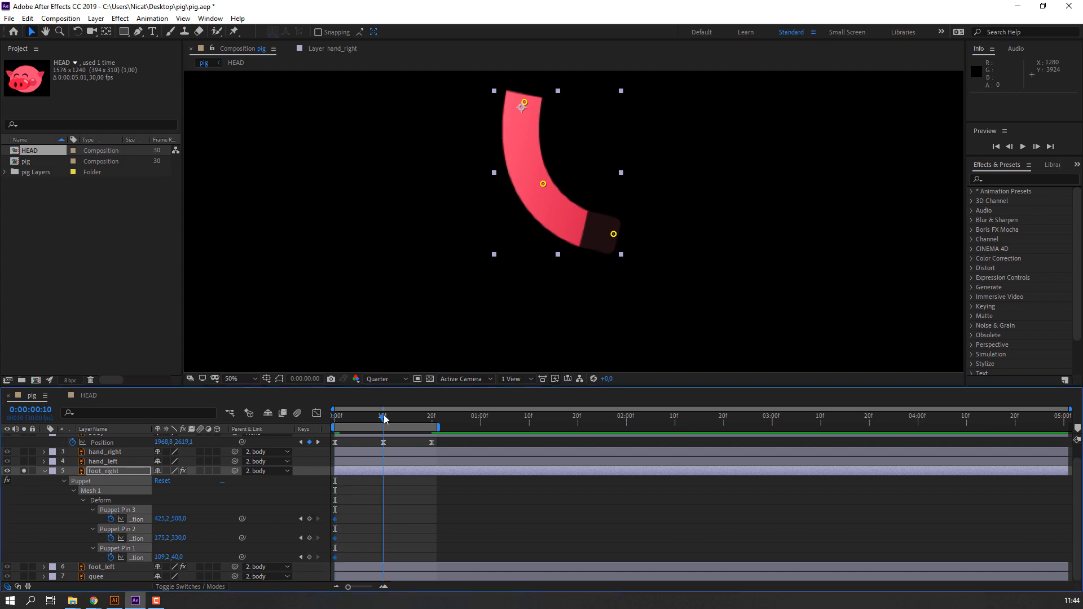
pyautogui.moveTo(335, 518); pyautogui.dragTo(383, 519)
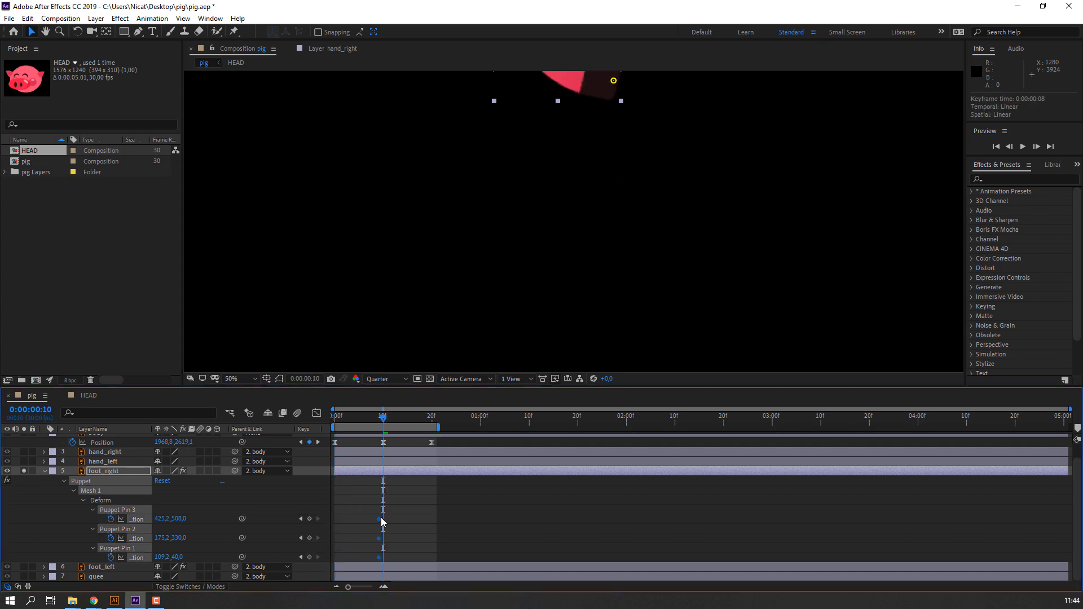
# Step: Bend foot_right at frame 10 by moving its hoof pin, Puppet Pin 3, outward and up to about 477, 420
pyautogui.click(445, 524)
pyautogui.scroll(-2, 609, 237)
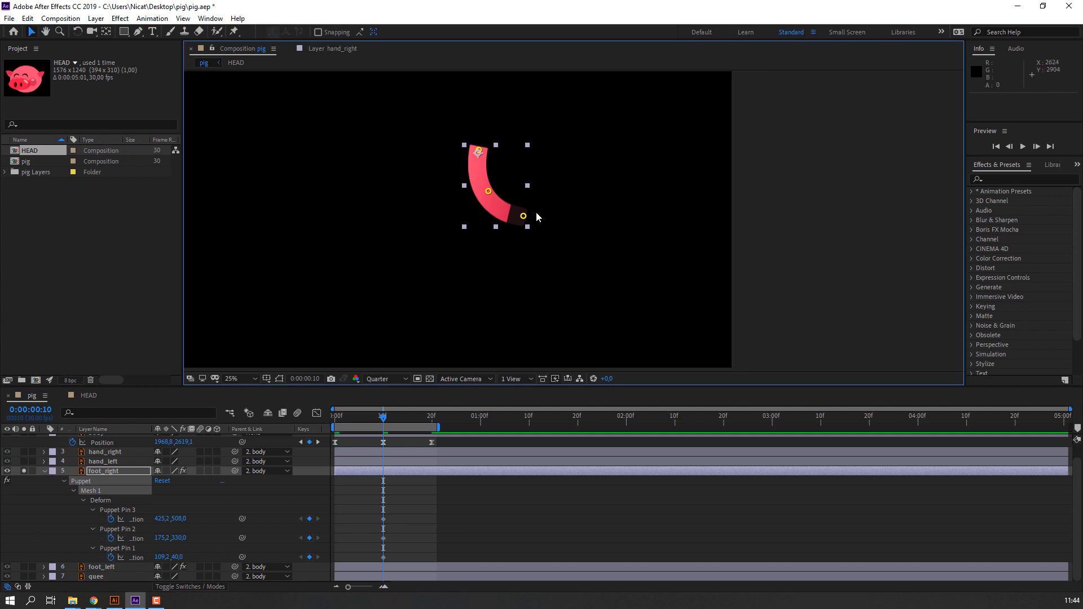
pyautogui.click(500, 471)
pyautogui.click(513, 220)
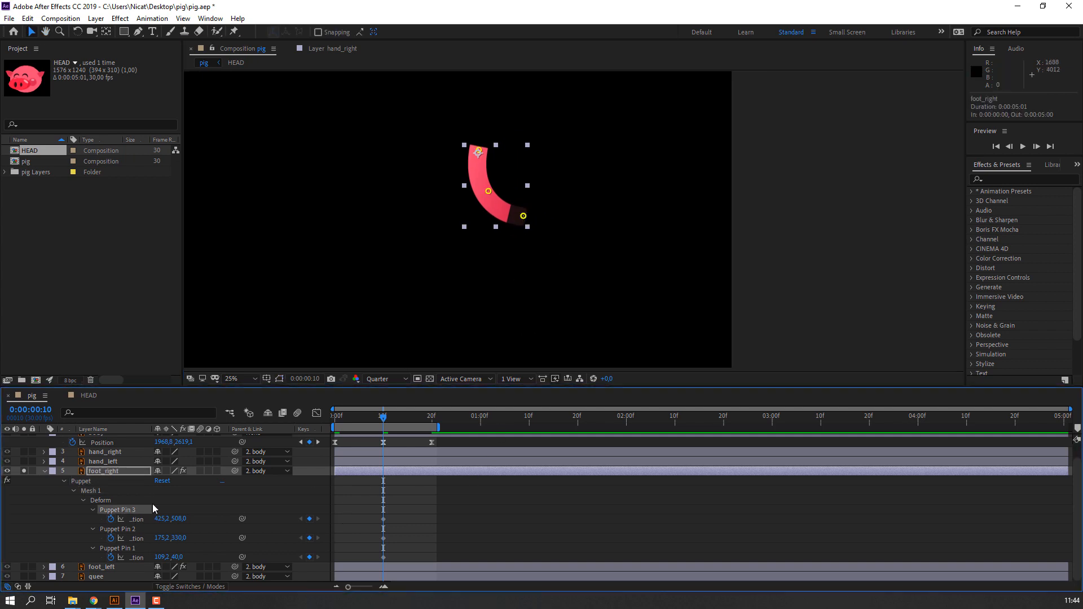
pyautogui.click(117, 510)
pyautogui.moveTo(521, 217); pyautogui.dragTo(531, 204)
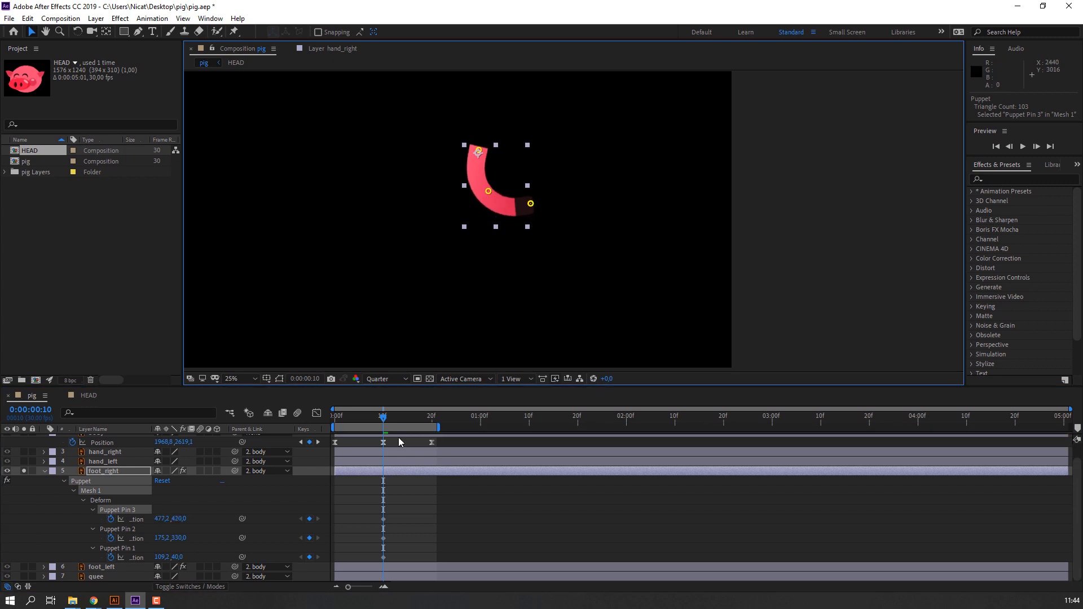
# Step: Straighten foot_right at frame 0 by placing its hoof pin at about 181, 596, middle pin at 179, 330 and upper pin at 145, 40
pyautogui.moveTo(384, 418); pyautogui.dragTo(335, 418)
pyautogui.click(499, 527)
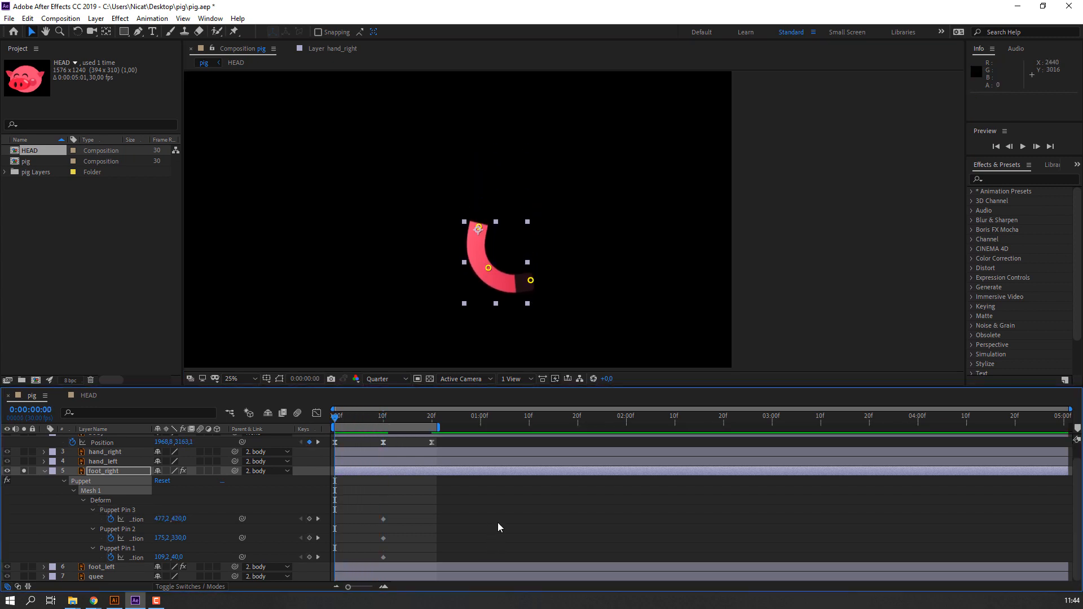
pyautogui.moveTo(530, 282); pyautogui.dragTo(497, 303)
pyautogui.moveTo(478, 228); pyautogui.dragTo(483, 227)
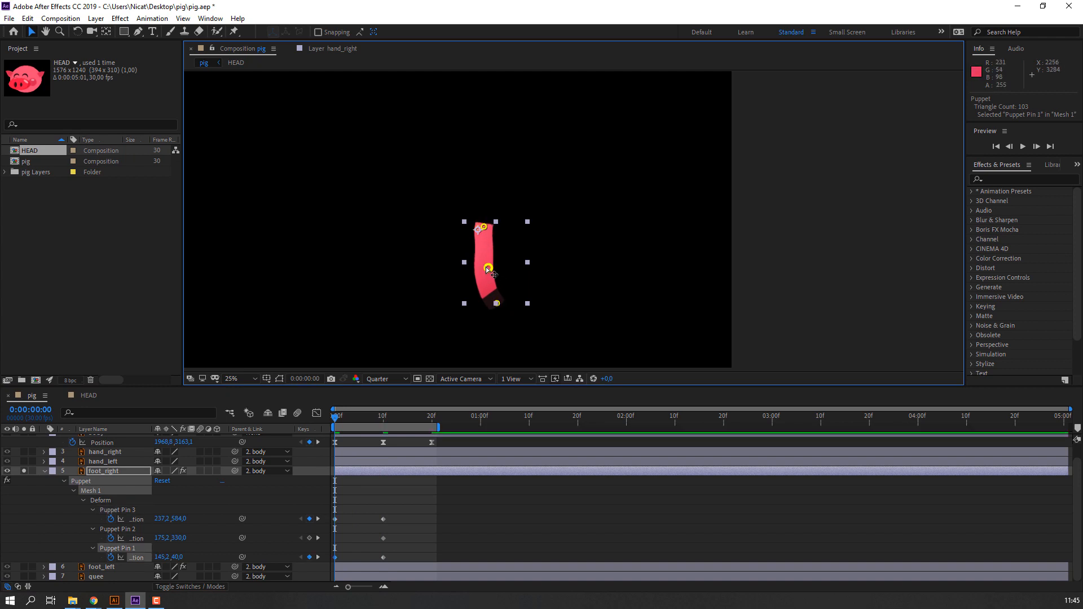
pyautogui.moveTo(489, 268); pyautogui.dragTo(496, 309)
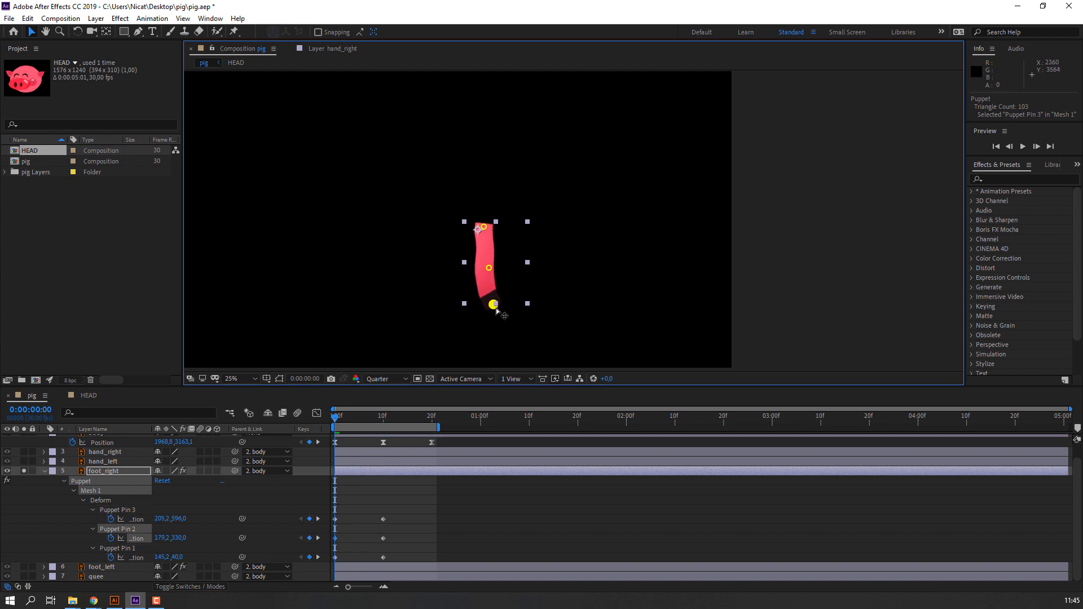
pyautogui.click(490, 512)
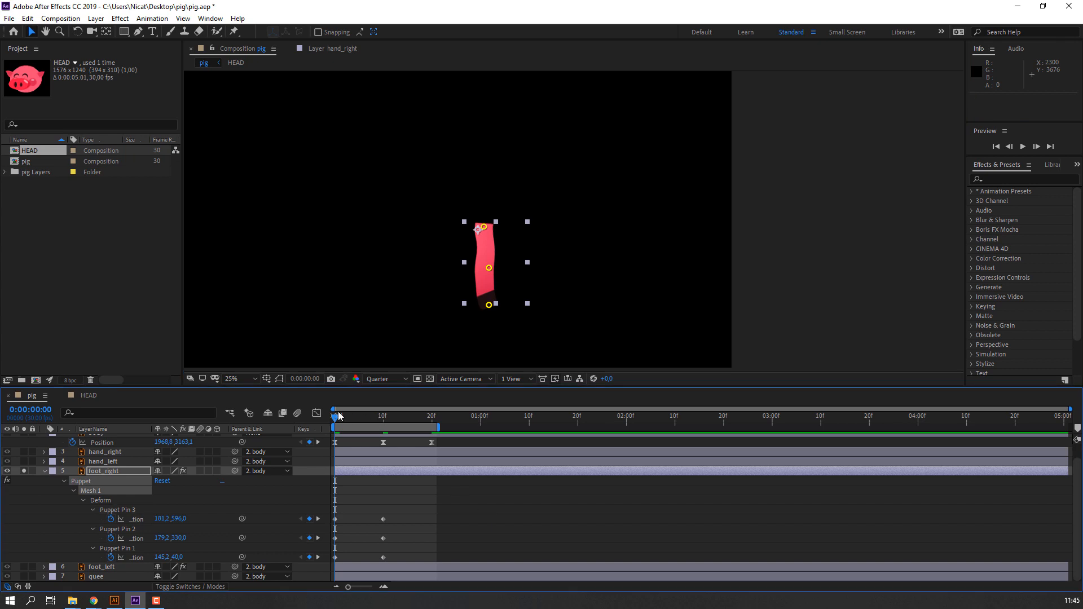
# Step: Copy foot_right's three puppet pin keyframes from frame 0 to frame 20
pyautogui.moveTo(337, 416); pyautogui.dragTo(427, 422)
pyautogui.moveTo(351, 514); pyautogui.dragTo(333, 565)
pyautogui.hotkey('ctrl', 'c')
pyautogui.hotkey('ctrl', 'v')
# Step: Apply Easy Ease to all of foot_right's puppet pin Position keyframes
pyautogui.moveTo(471, 506); pyautogui.dragTo(340, 564)
pyautogui.moveTo(473, 514); pyautogui.dragTo(335, 559)
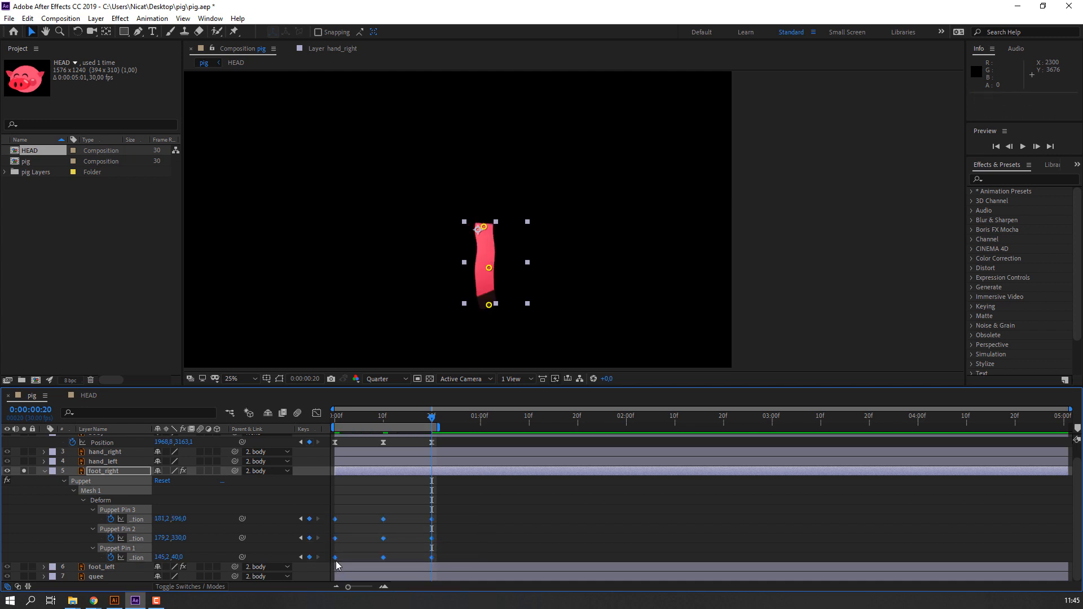
pyautogui.rightClick(336, 558)
pyautogui.moveTo(406, 551)
pyautogui.click(508, 477)
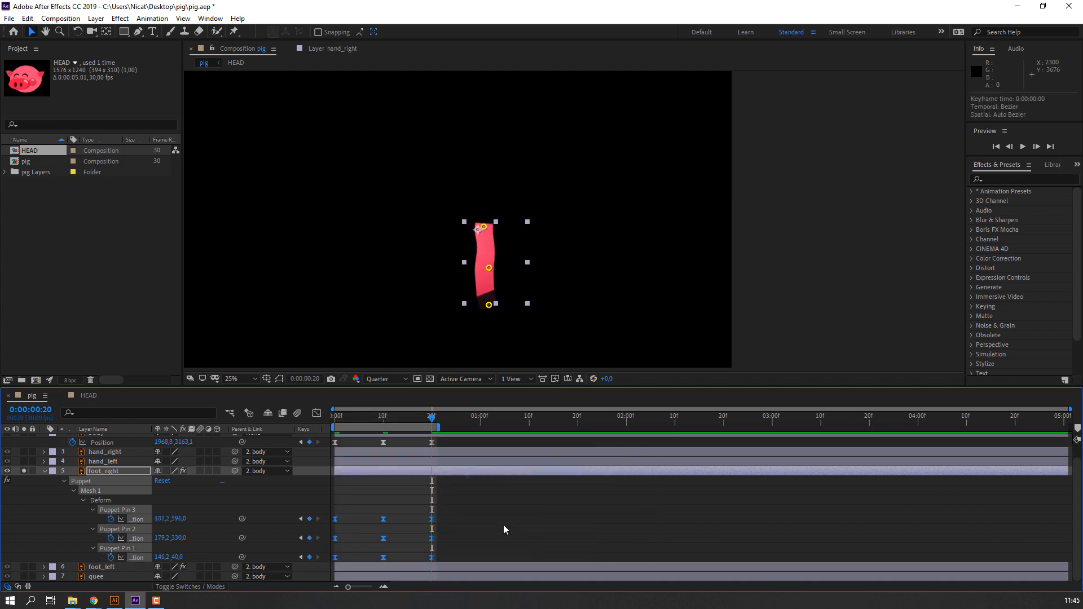
# Step: Sharpen foot_right's pin speed curves around frame 10 in the Graph Editor with about 66% influence on the last keyframes, and collapse the layer
pyautogui.moveTo(504, 525); pyautogui.dragTo(323, 565)
pyautogui.click(317, 414)
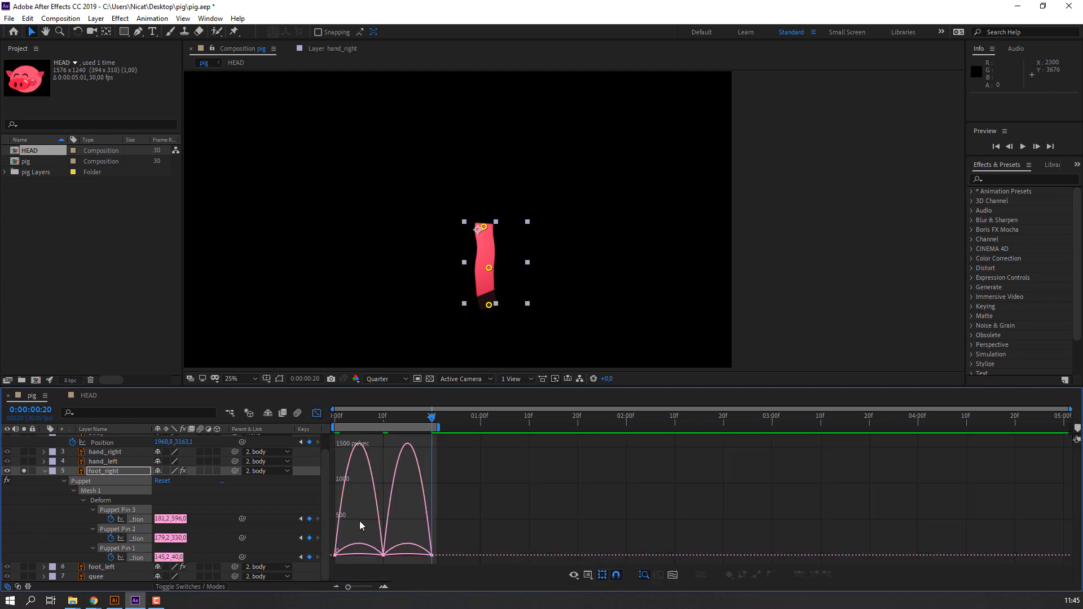
pyautogui.moveTo(342, 551); pyautogui.dragTo(352, 552)
pyautogui.moveTo(464, 539); pyautogui.dragTo(416, 552)
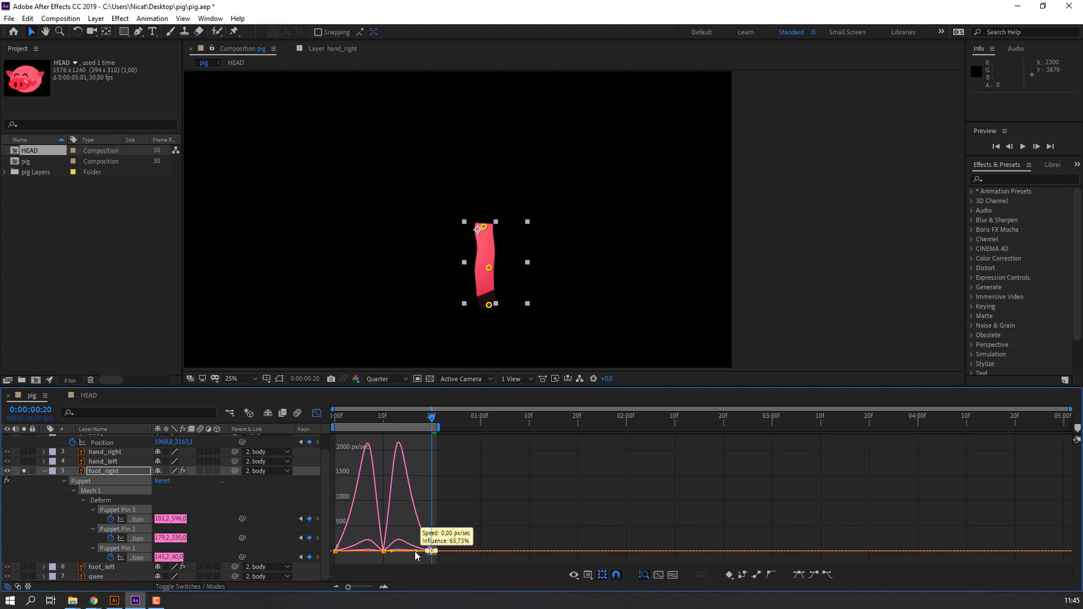
pyautogui.click(45, 470)
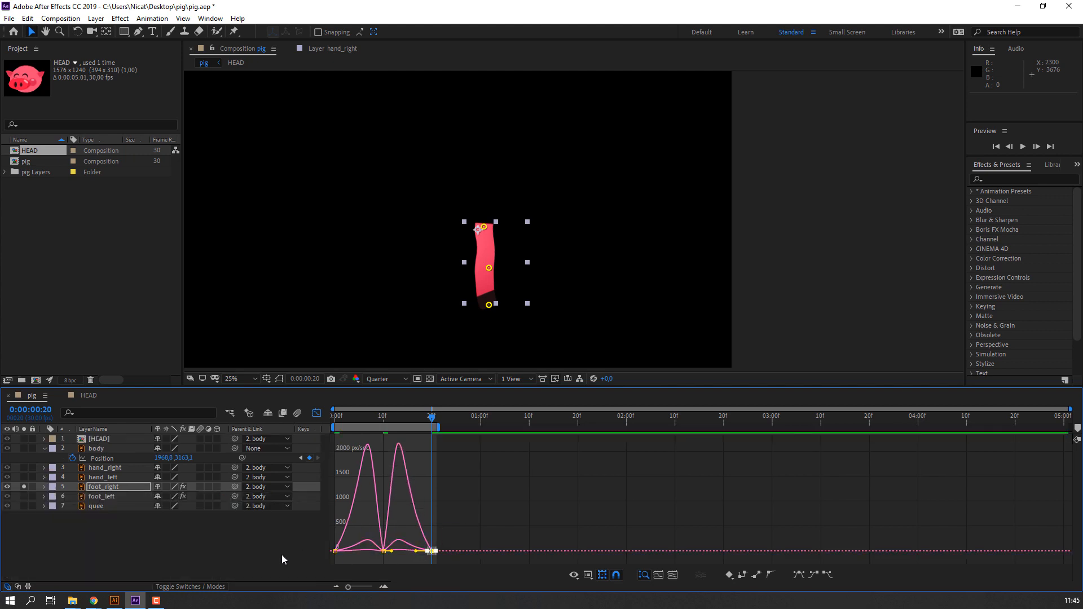
pyautogui.click(317, 413)
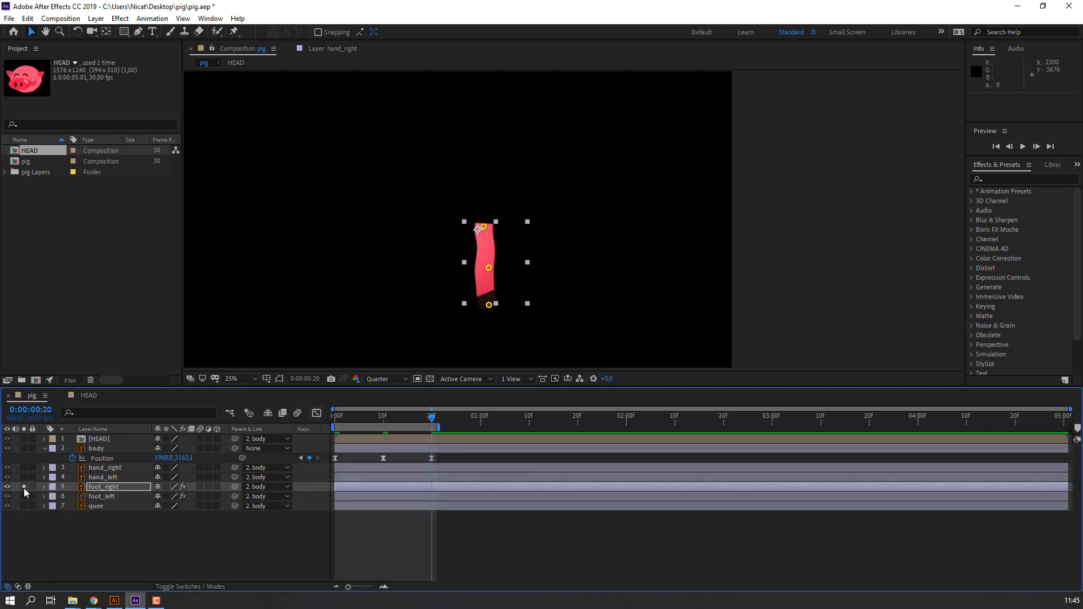
# Step: Unsolo foot_right and preview the whole pig's jump
pyautogui.click(24, 487)
pyautogui.press('space')
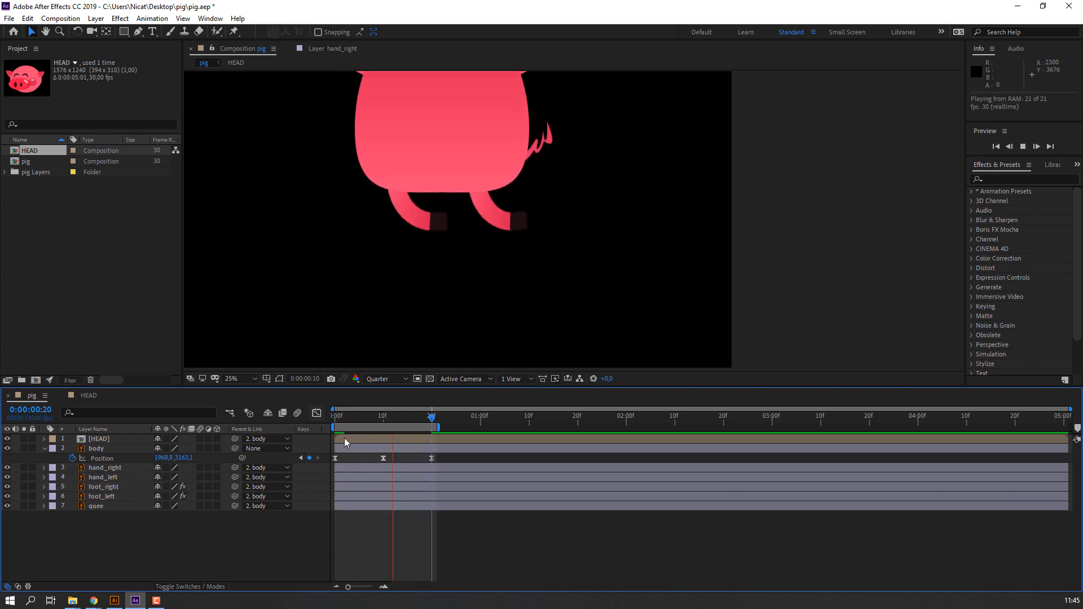
pyautogui.click(238, 378)
pyautogui.click(245, 405)
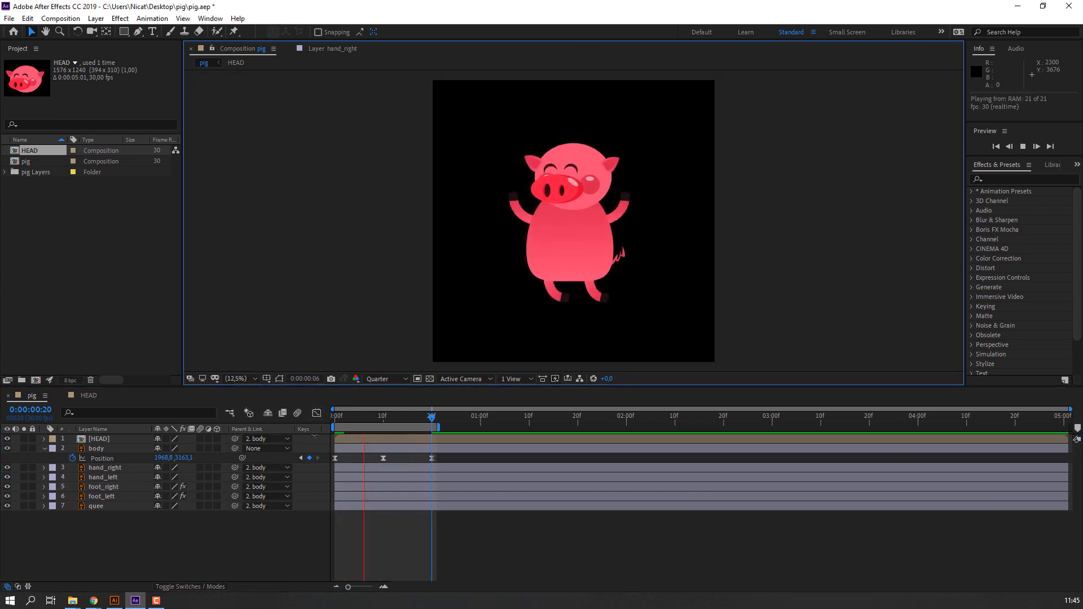
pyautogui.press('space')
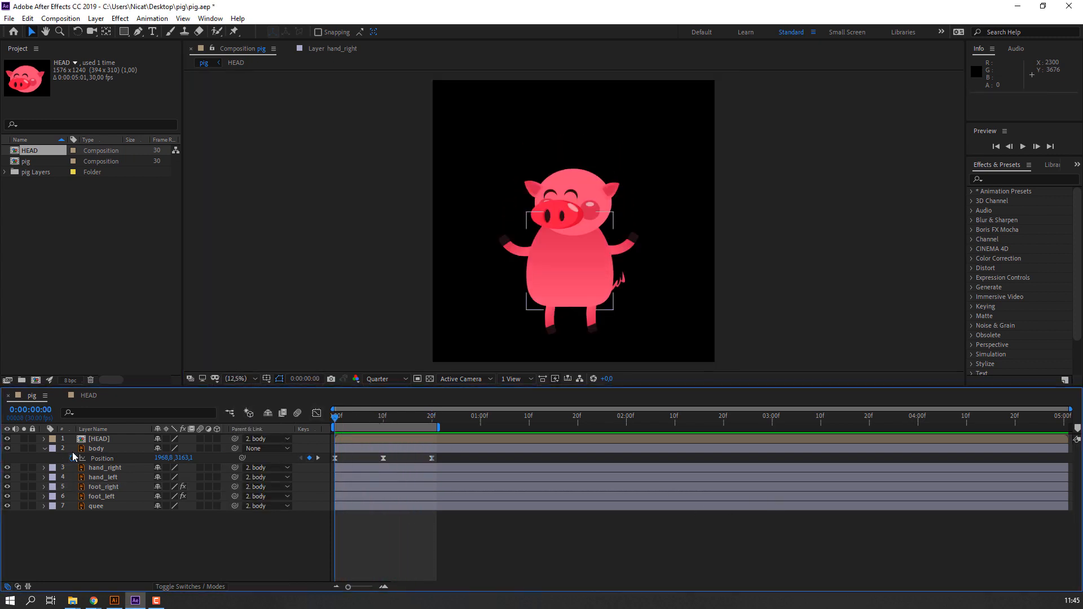
# Step: Create a white 4000 x 4000 px solid named 01 and place it beneath all the pig layers
pyautogui.rightClick(287, 551)
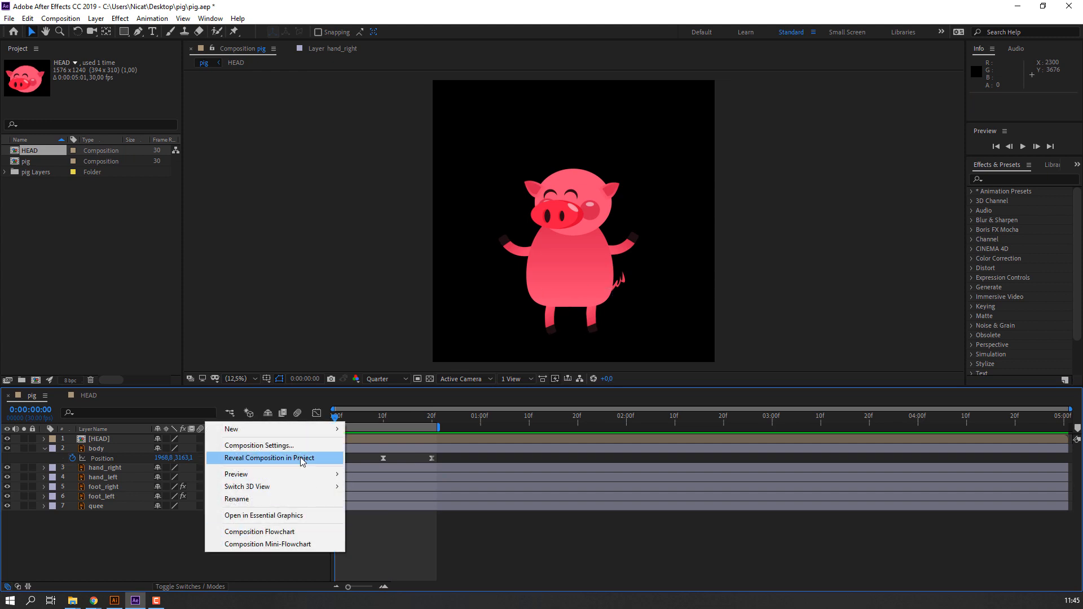
pyautogui.moveTo(332, 425)
pyautogui.click(377, 455)
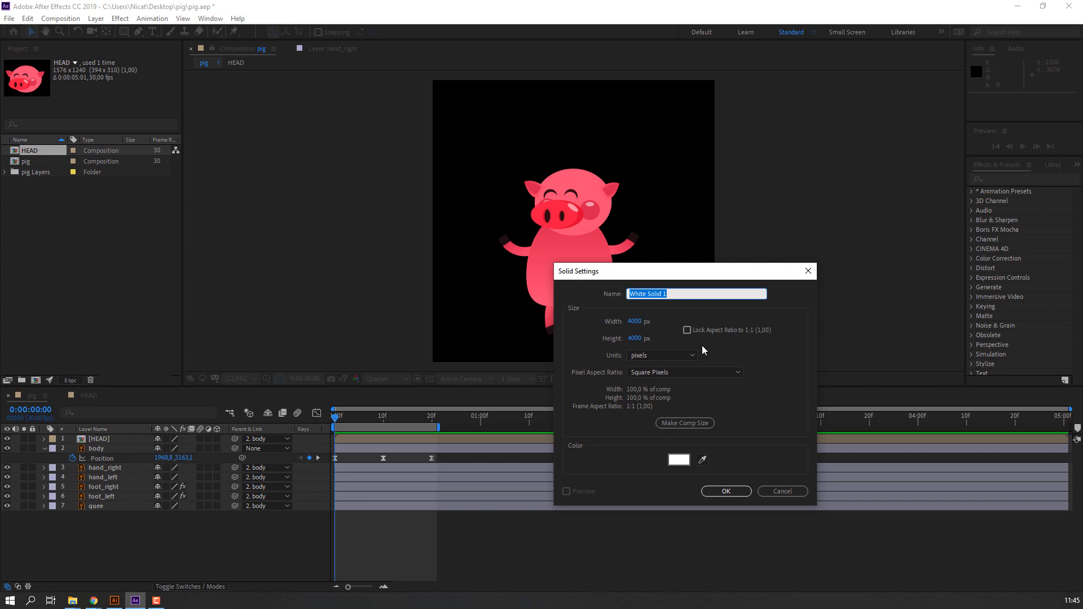
pyautogui.write('01')
pyautogui.press('Return')
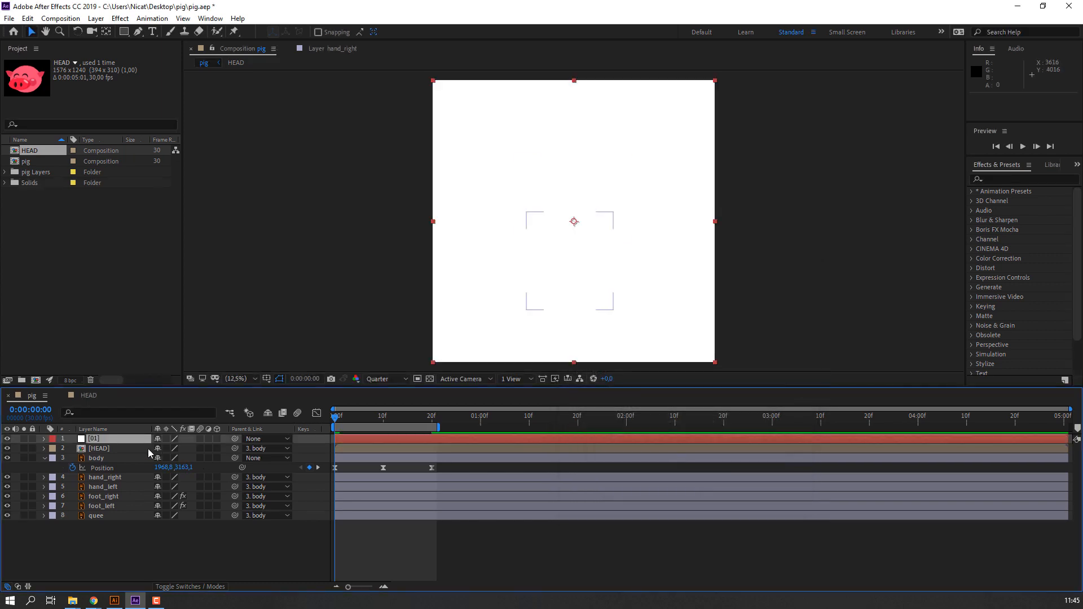
pyautogui.moveTo(131, 439); pyautogui.dragTo(130, 535)
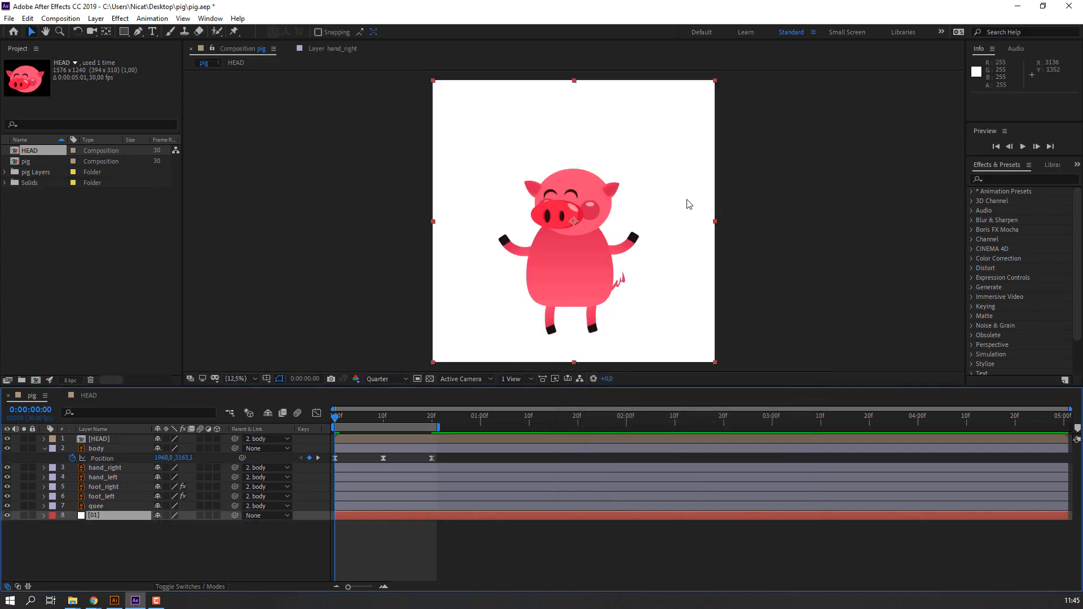
# Step: Lower the 01 solid to form a floor strip, with its upper edge crossing the pig's hooves
pyautogui.press(',')
pyautogui.moveTo(633, 195); pyautogui.dragTo(635, 319)
pyautogui.scroll(1, 576, 293)
pyautogui.moveTo(546, 286); pyautogui.dragTo(546, 172)
pyautogui.scroll(1, 564, 209)
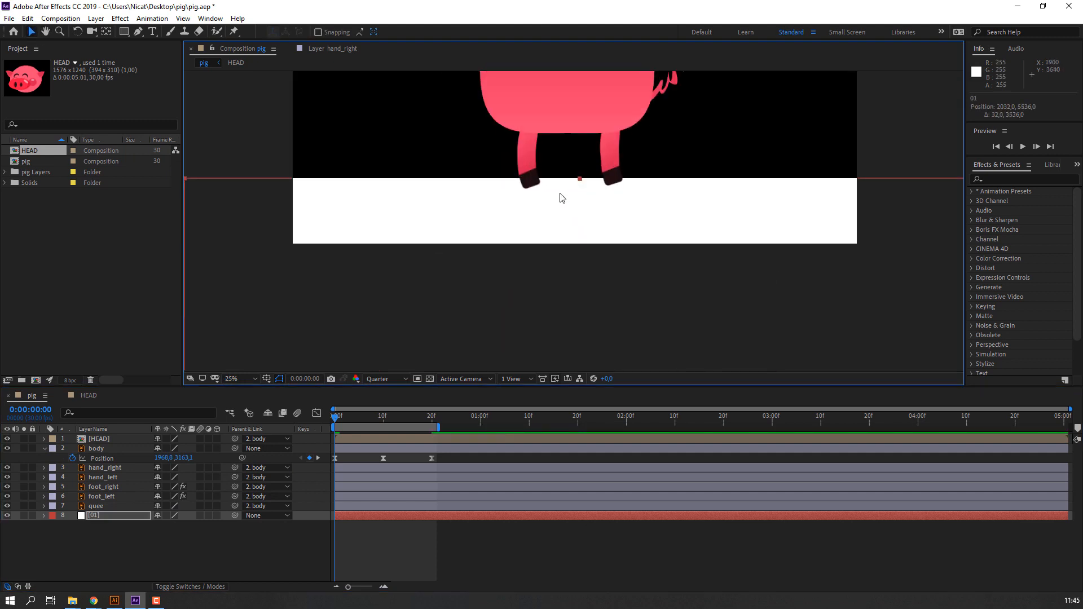
pyautogui.scroll(2, 562, 198)
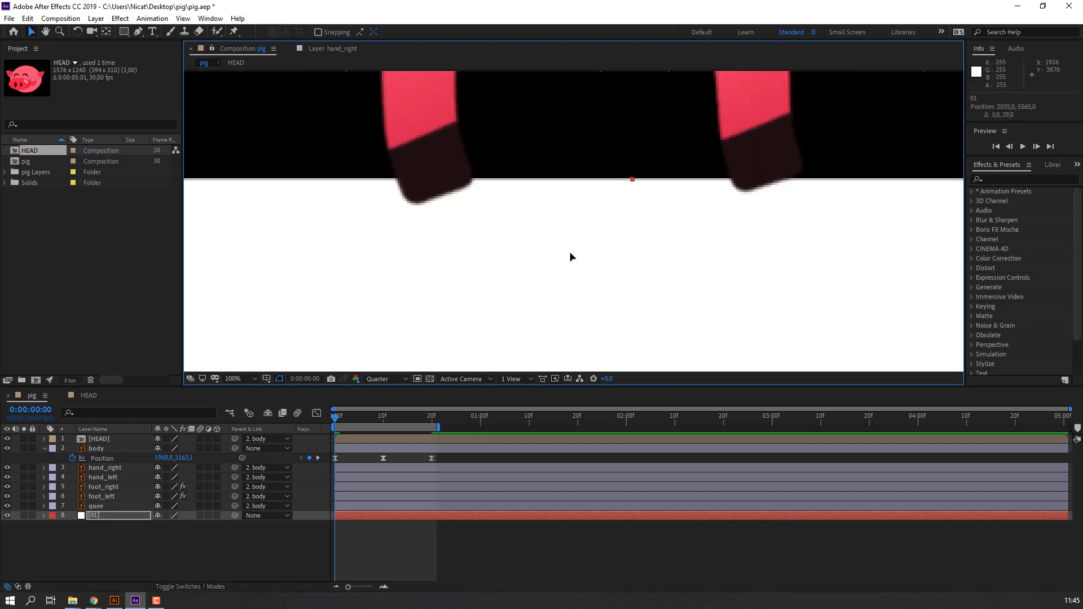
pyautogui.moveTo(569, 256); pyautogui.dragTo(573, 230)
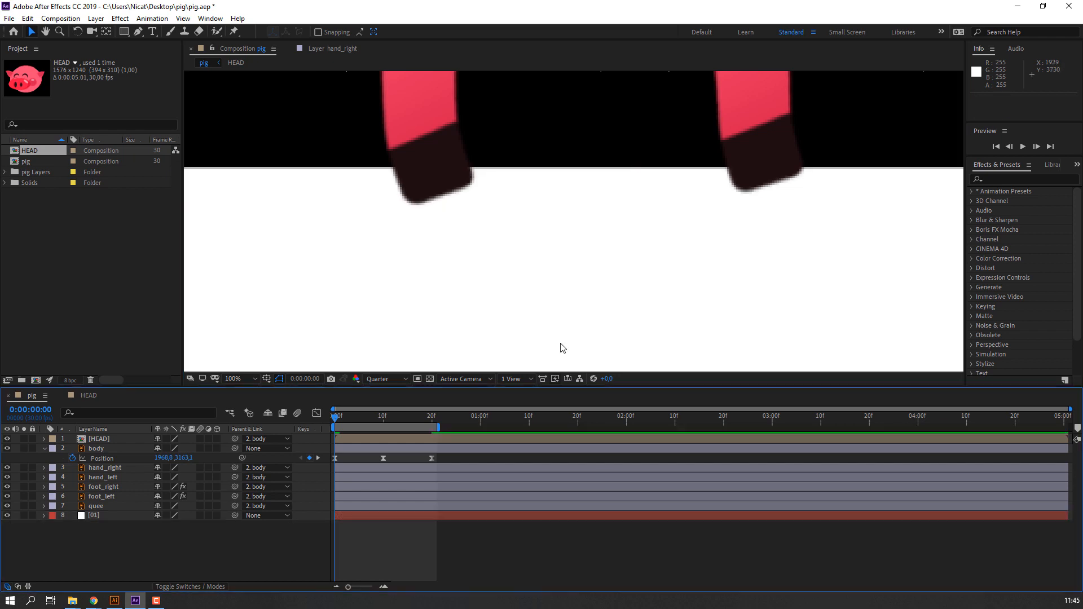
pyautogui.scroll(-6, 593, 229)
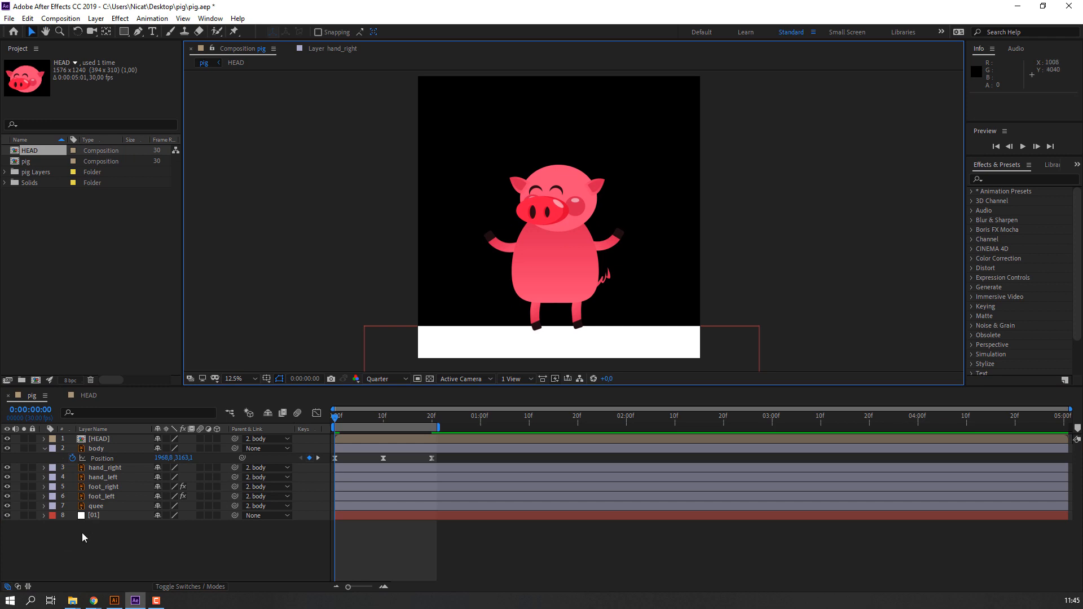
# Step: Duplicate the 01 solid and move the copy up to about 2168, 1737 as the wall behind the pig
pyautogui.click(95, 519)
pyautogui.hotkey('ctrl', 'd')
pyautogui.press(',')
pyautogui.moveTo(526, 299); pyautogui.dragTo(530, 168)
# Step: Apply the Fill effect to the duplicated 01 wall solid and set its color to light orange FFB865
pyautogui.click(1015, 178)
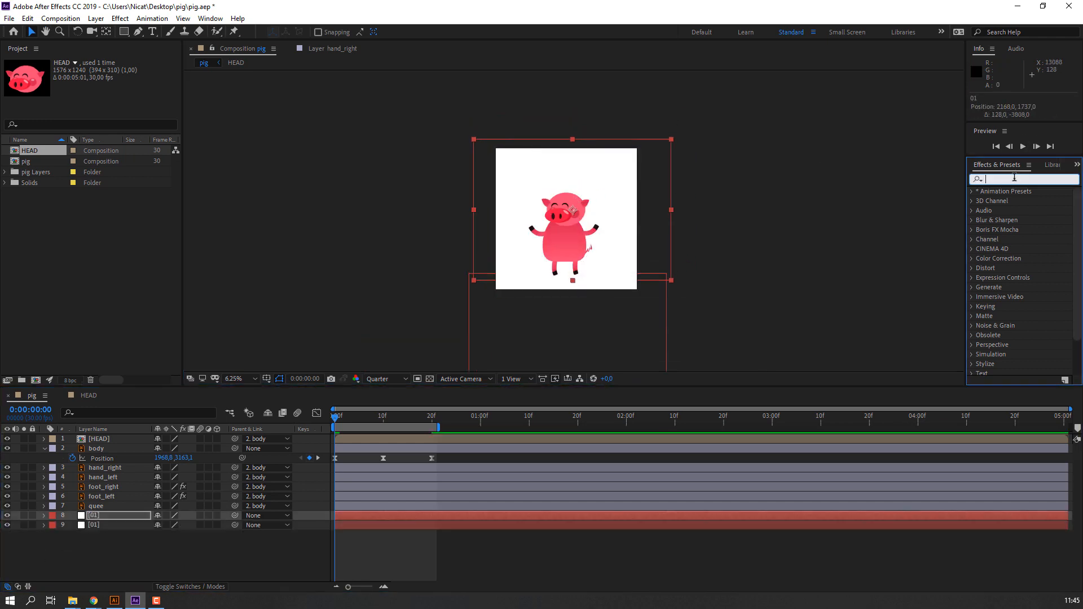
pyautogui.write('fill')
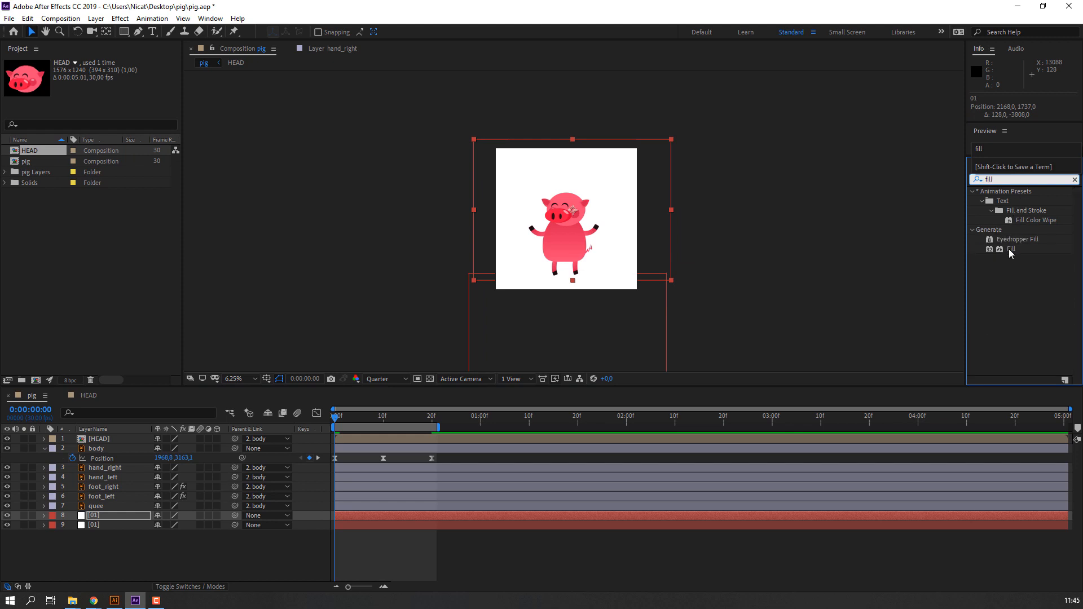
pyautogui.doubleClick(1011, 250)
pyautogui.click(106, 101)
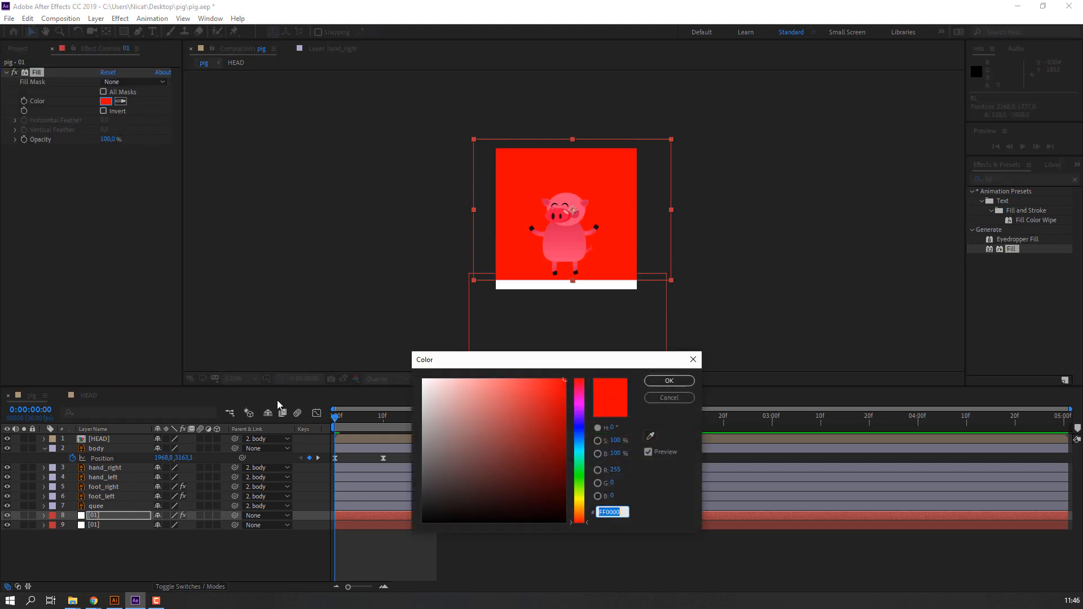
pyautogui.moveTo(555, 441); pyautogui.dragTo(361, 403)
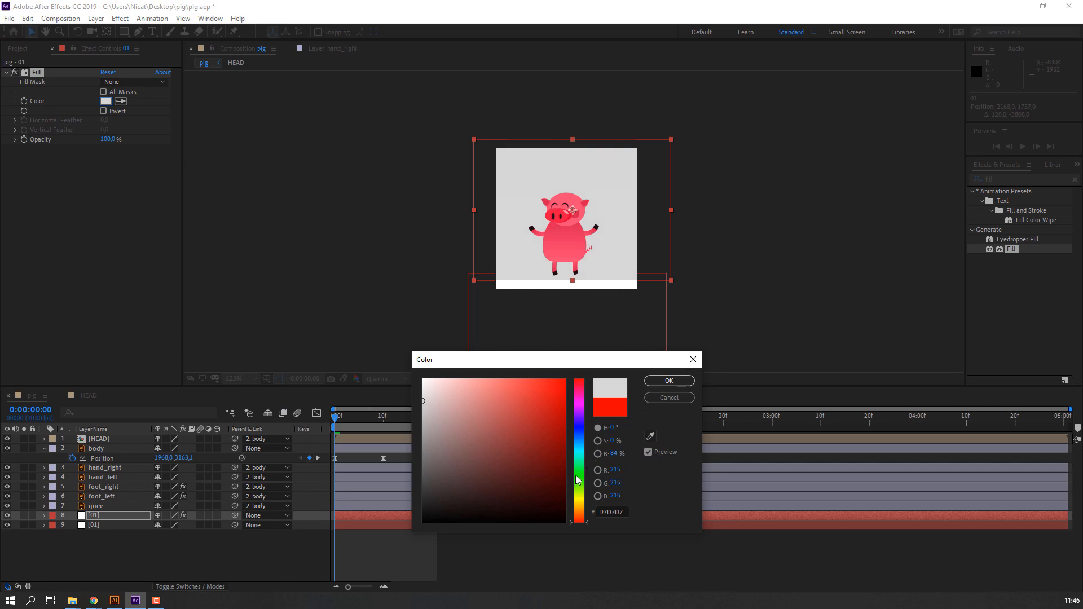
pyautogui.moveTo(578, 480); pyautogui.dragTo(578, 507)
pyautogui.click(532, 394)
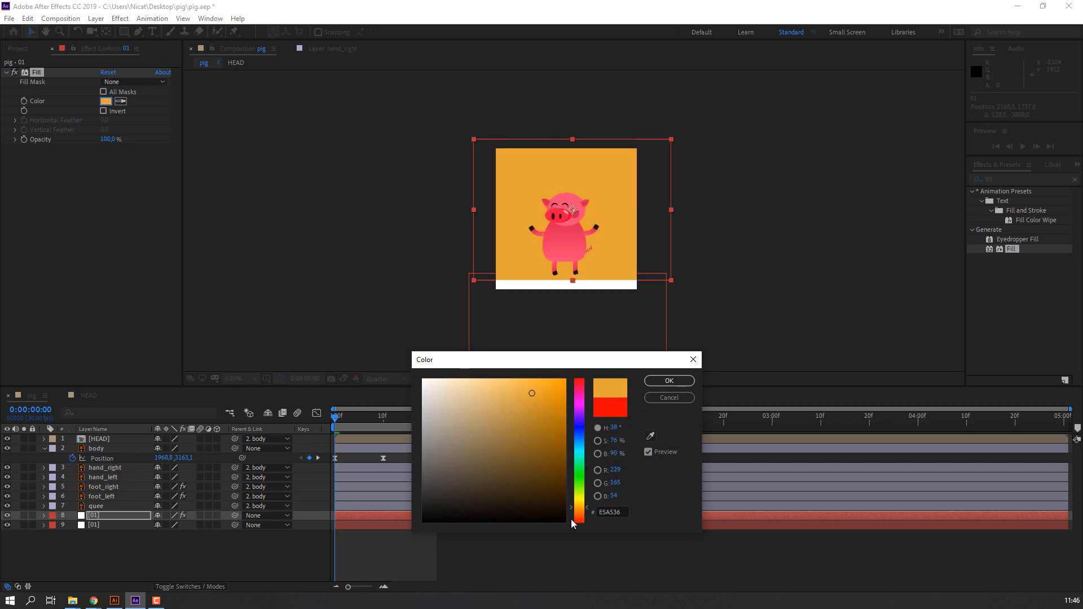
pyautogui.click(580, 510)
pyautogui.moveTo(546, 413); pyautogui.dragTo(509, 378)
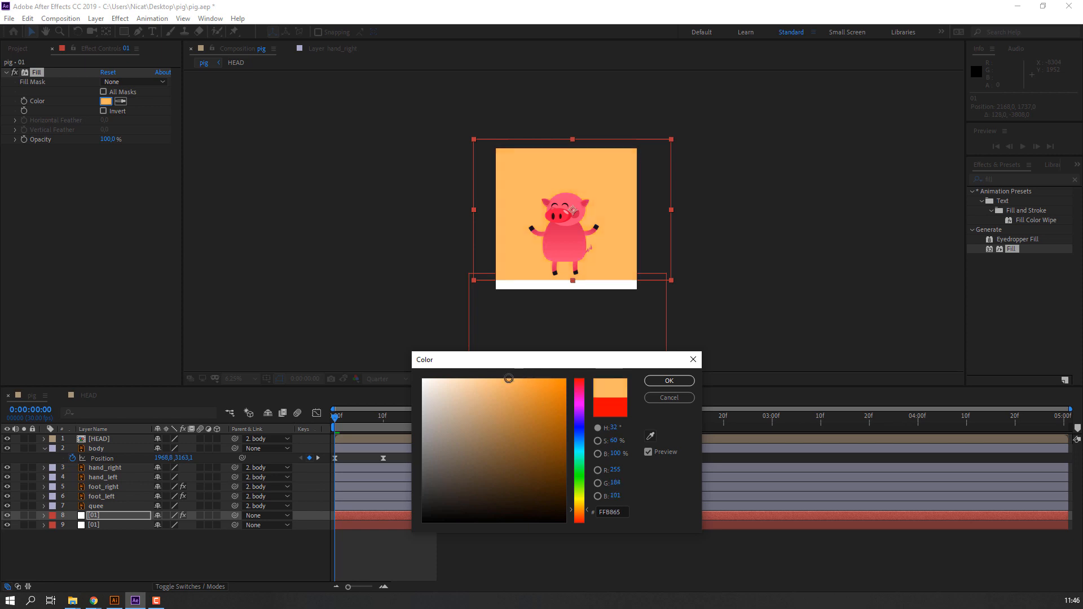
pyautogui.click(657, 381)
# Step: Paste the Fill effect onto the floor solid and set its color to darker orange EA993A
pyautogui.press('.')
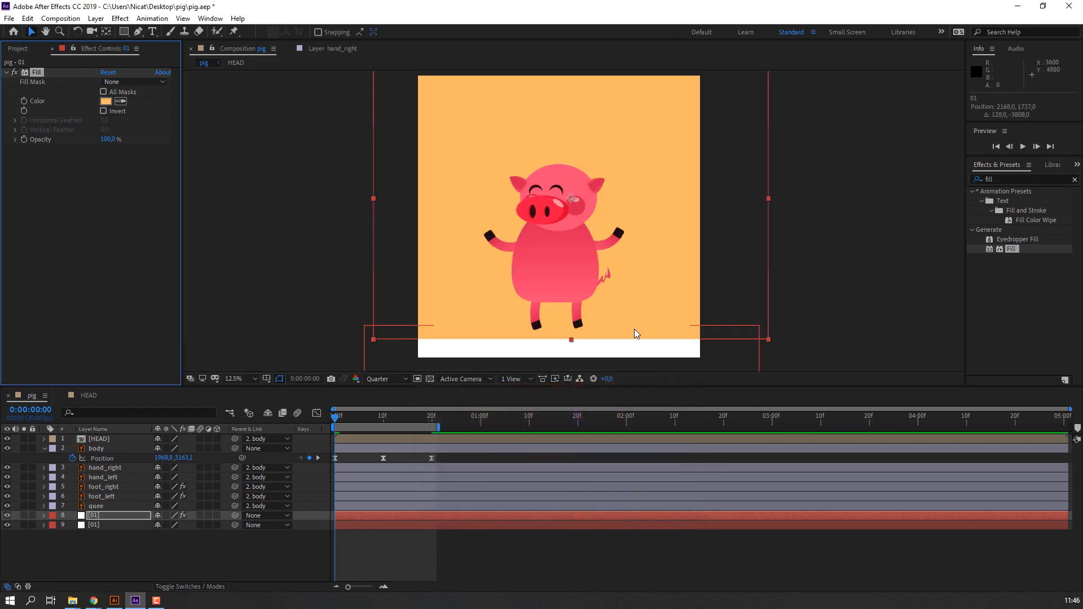
pyautogui.click(97, 526)
pyautogui.hotkey('ctrl', 'v')
pyautogui.click(106, 101)
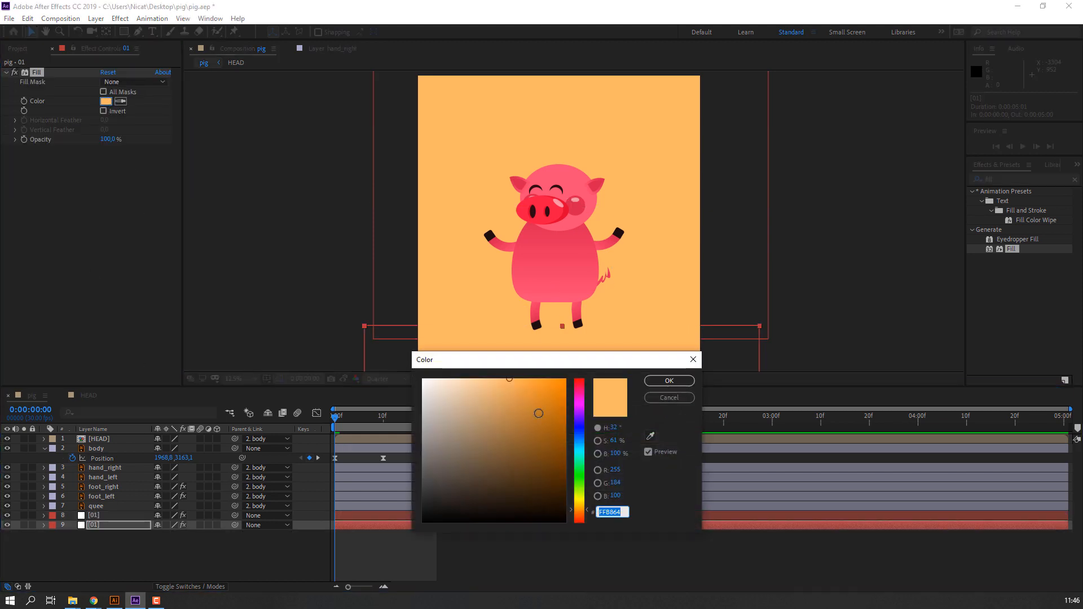
pyautogui.click(521, 389)
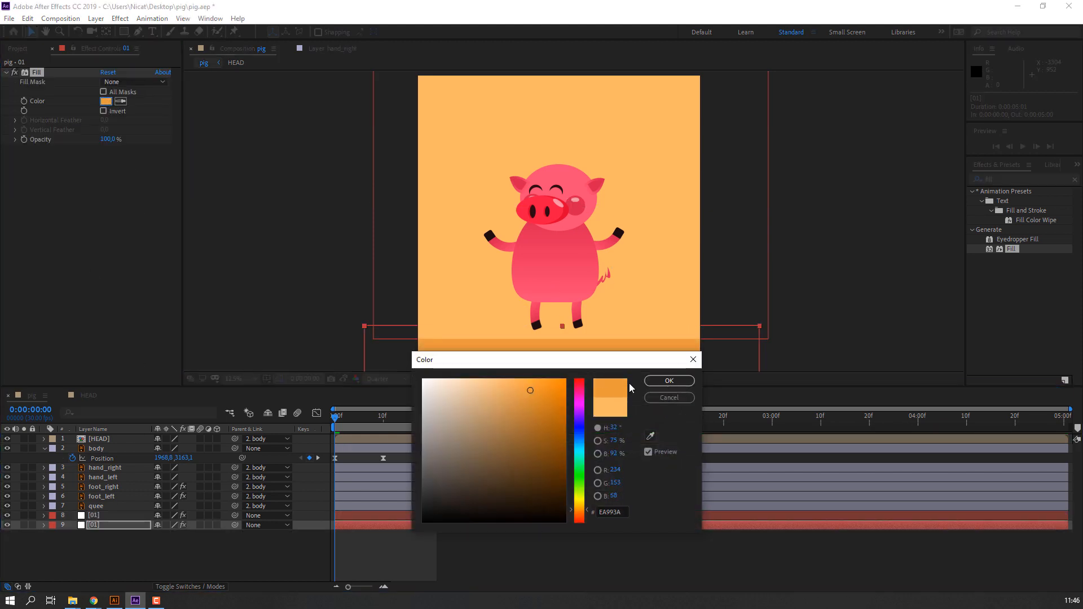
pyautogui.click(659, 381)
# Step: Deselect the layers and preview the pig's jump against the colored wall and floor
pyautogui.click(606, 534)
pyautogui.press('space')
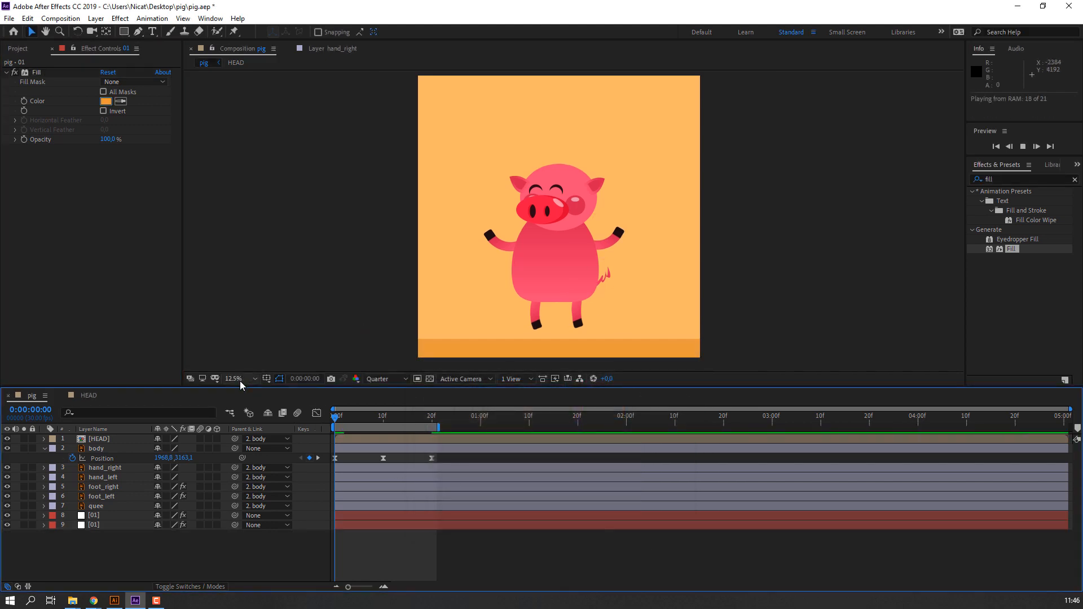
pyautogui.press('space')
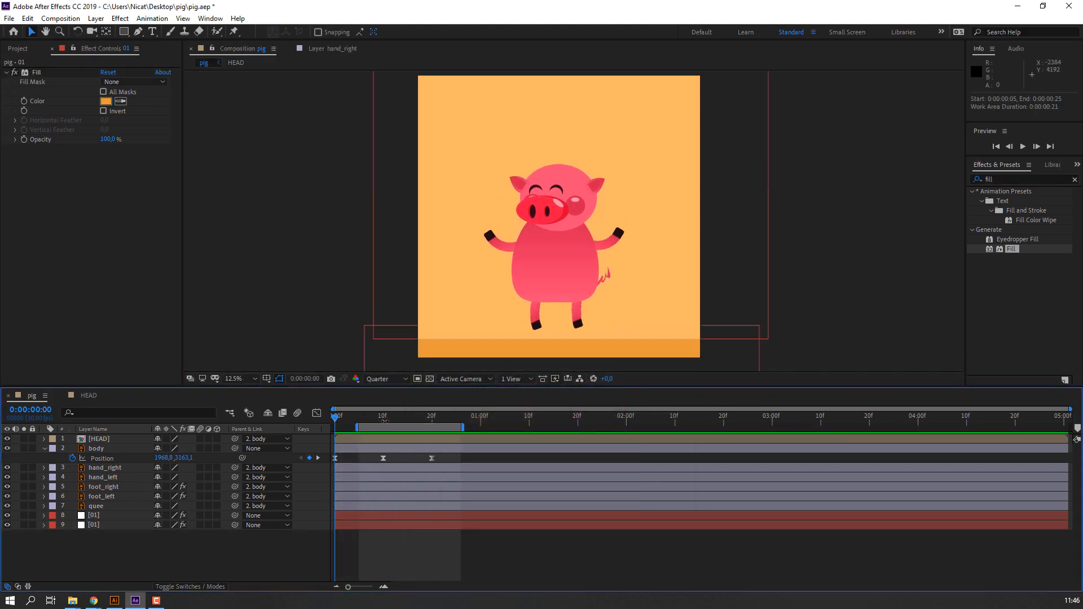
# Step: Shift the work area to start at frame 0, then try nudging the floor solid up and back down
pyautogui.moveTo(364, 416); pyautogui.dragTo(330, 418)
pyautogui.click(97, 526)
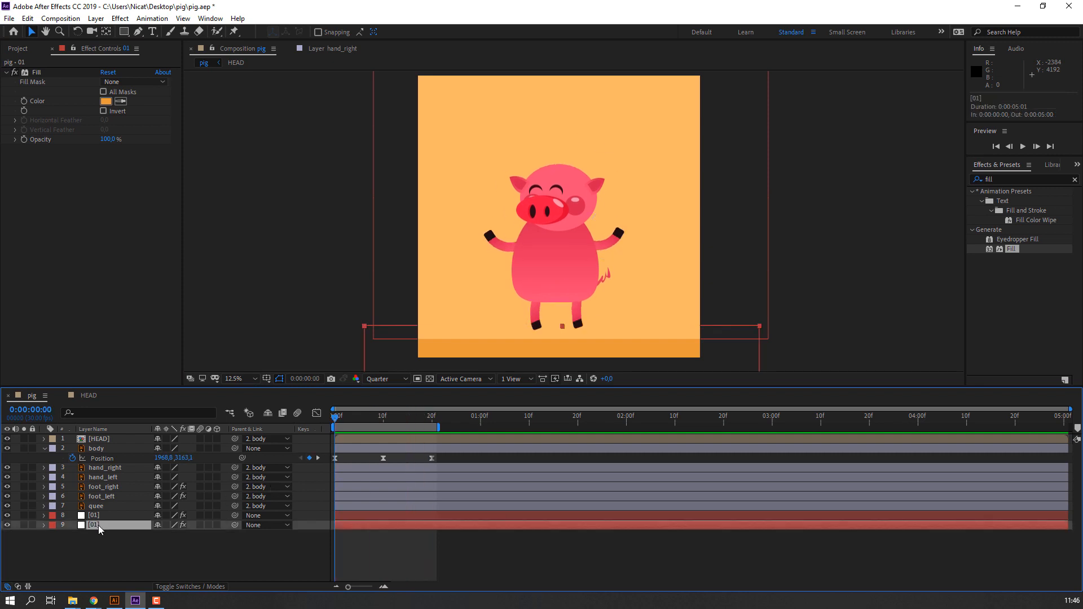
pyautogui.hotkey('shift', 'Up')
pyautogui.hotkey('shift', 'Up')
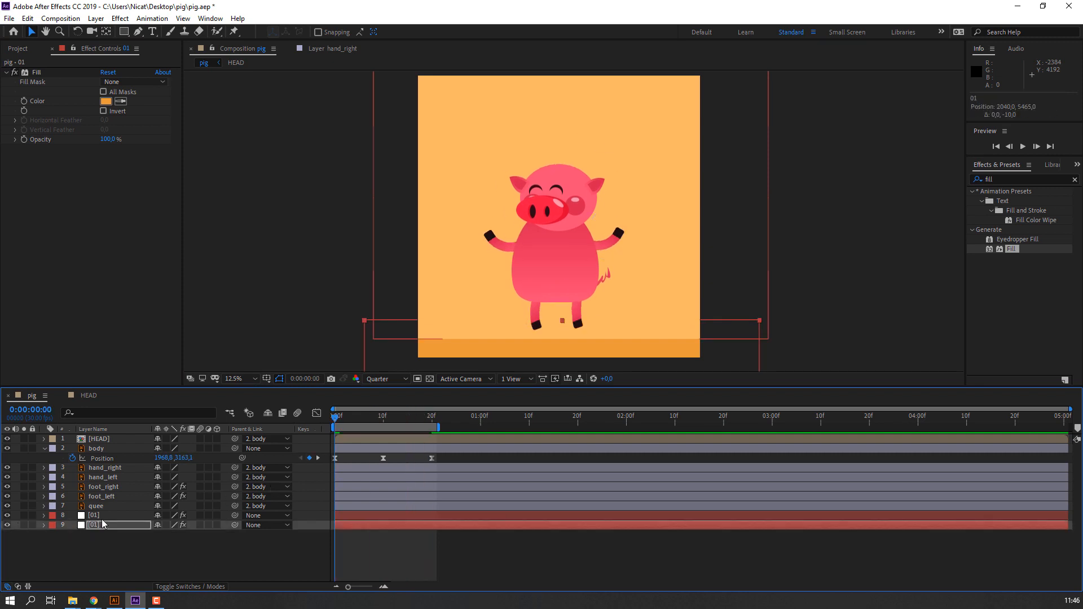
pyautogui.hotkey('shift', 'Down')
pyautogui.hotkey('shift', 'Down')
# Step: Raise the wall solid to 2168, 1609 to expose more floor and preview the pig's jump
pyautogui.click(101, 516)
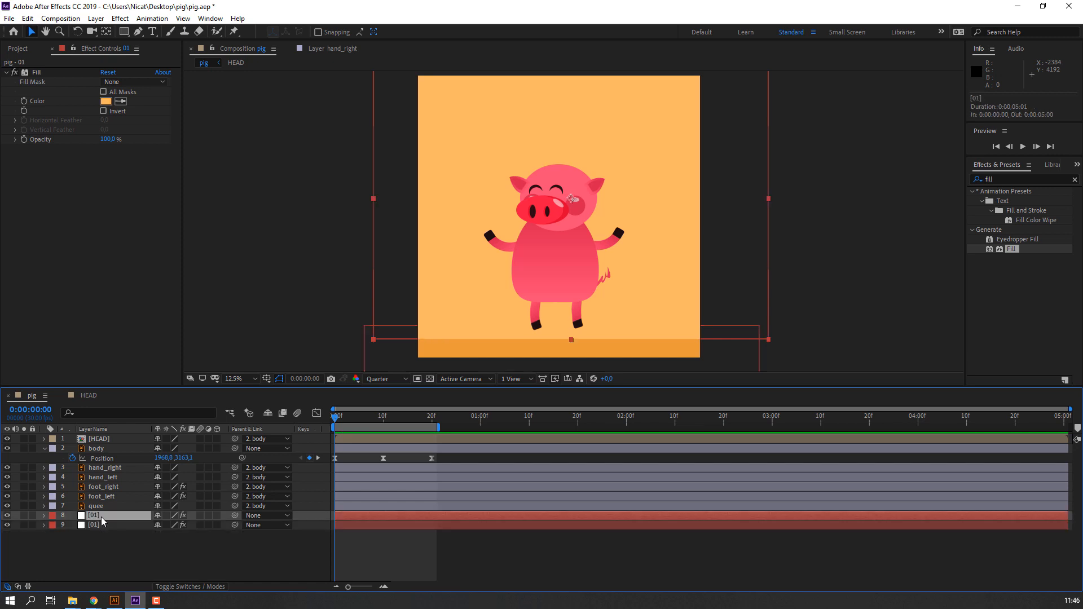
pyautogui.hotkey('shift', 'Up')
pyautogui.hotkey('shift', 'Up')
pyautogui.press('Down')
pyautogui.press('Down')
pyautogui.press('Down')
pyautogui.press('Down')
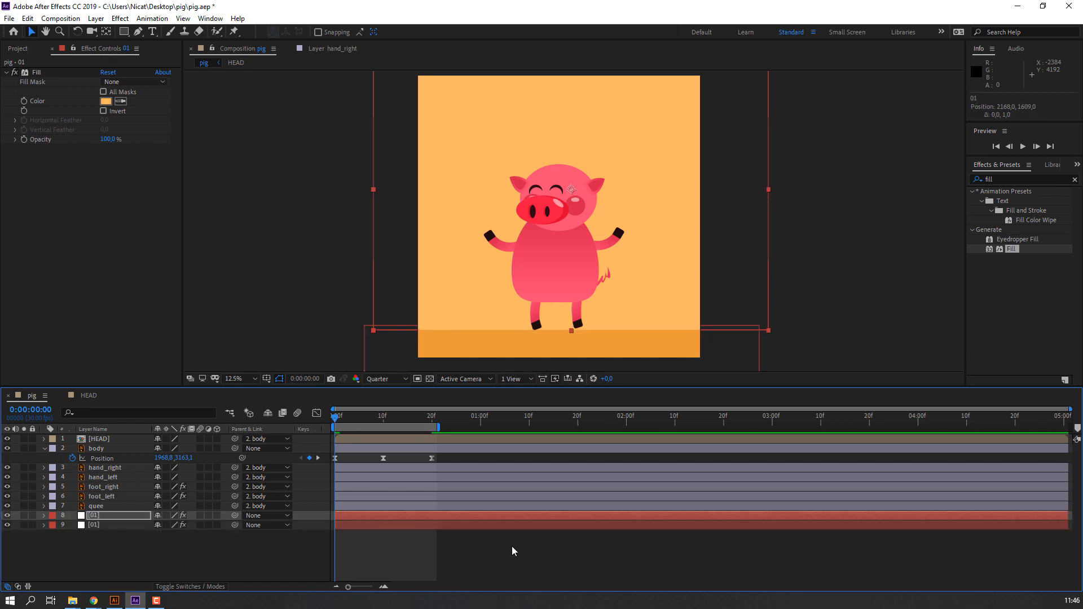
pyautogui.click(512, 546)
pyautogui.press('space')
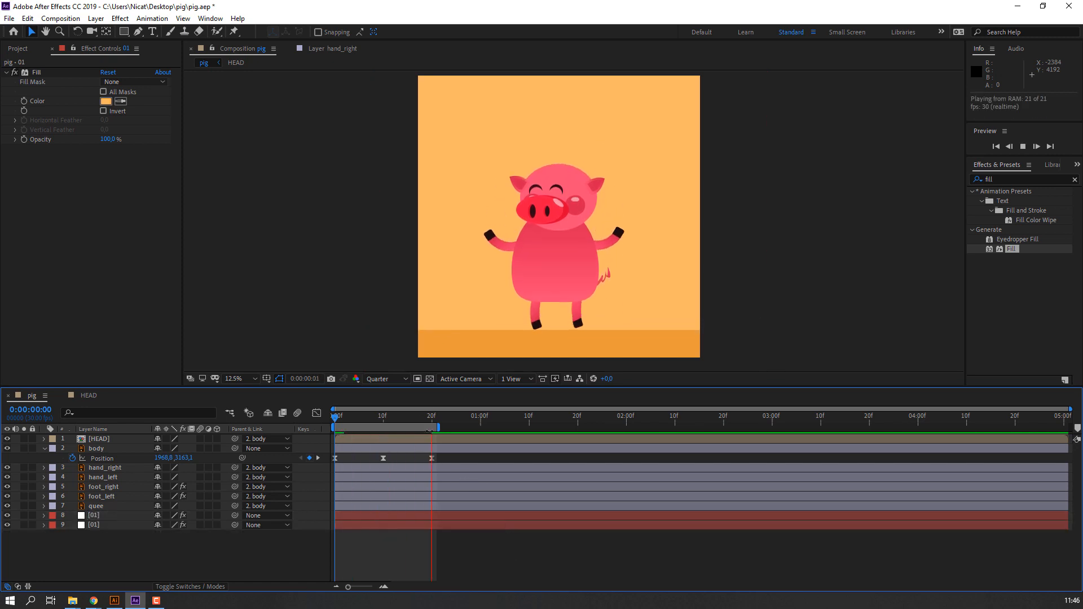
pyautogui.press('space')
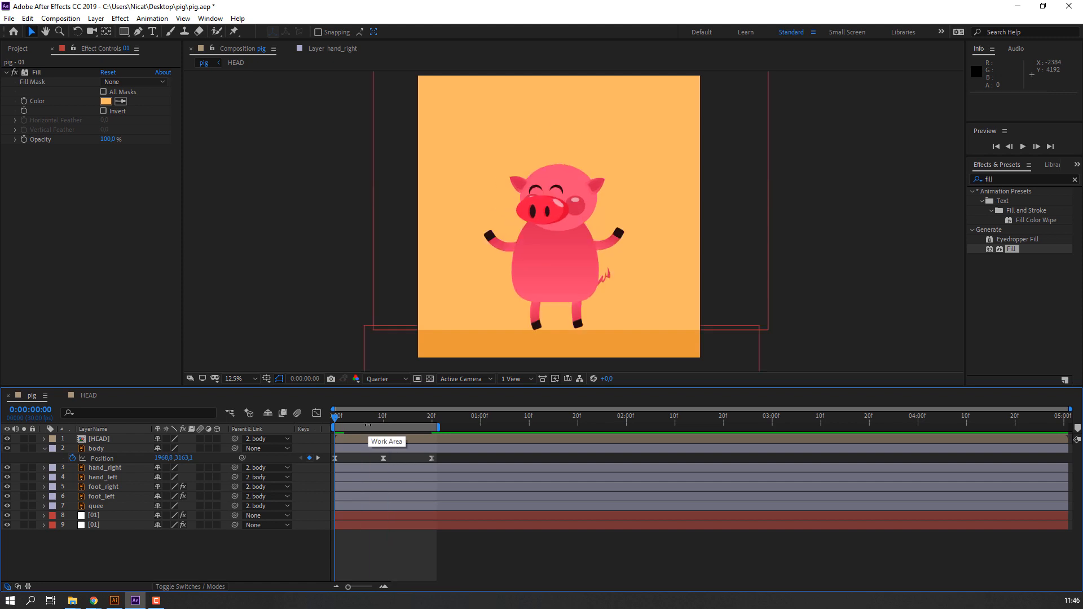
# Step: Nudge the wall solid further up past 2168, 1585 and raise the floor solid slightly to match its edge
pyautogui.click(98, 516)
pyautogui.hotkey('shift', 'Down')
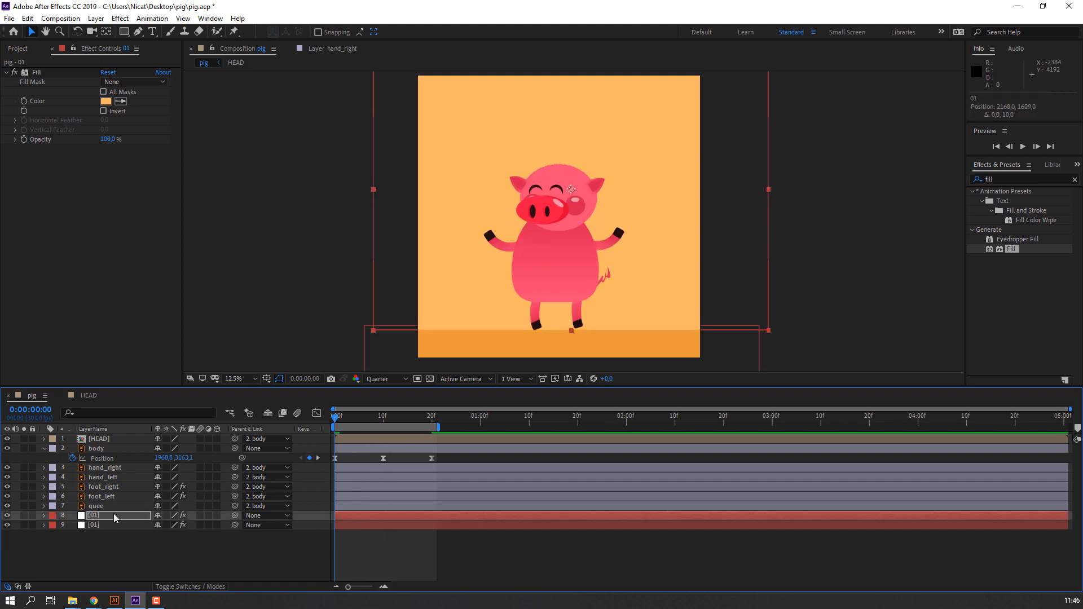
pyautogui.hotkey('shift', 'Up')
pyautogui.hotkey('shift', 'Up')
pyautogui.hotkey('shift', 'Up')
pyautogui.hotkey('shift', 'Up')
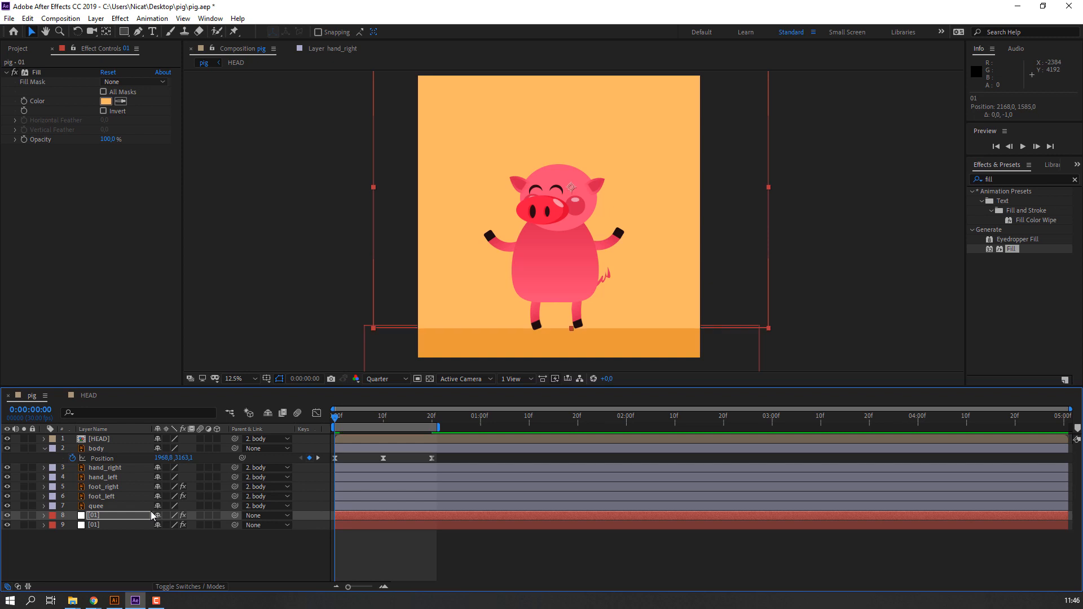
pyautogui.click(106, 522)
pyautogui.click(614, 556)
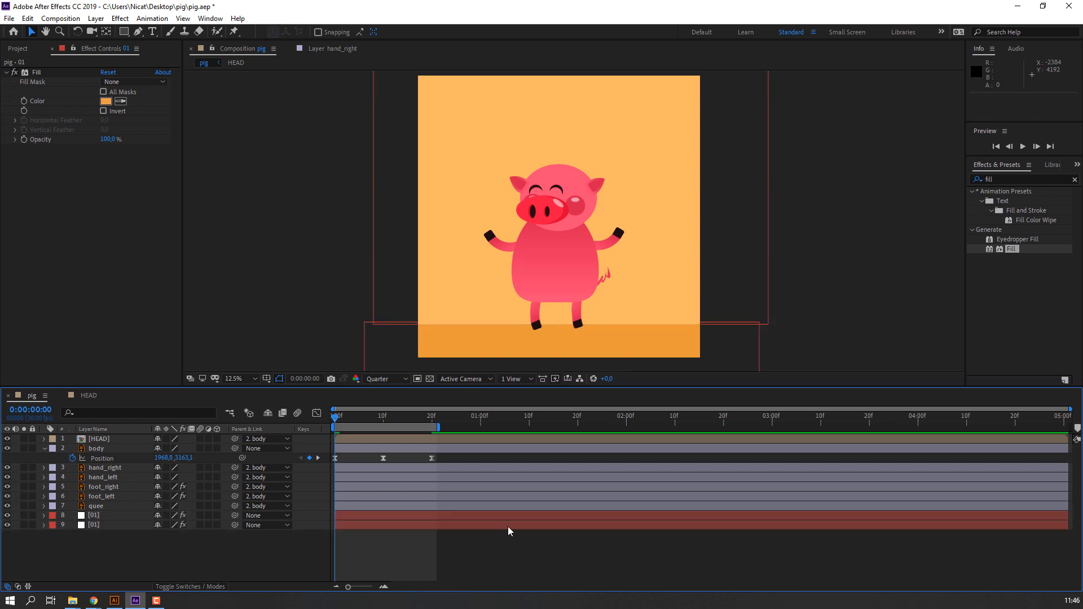
# Step: Raise the wall and floor solids together so the floor edge sits behind the pig's lower legs, and collapse the body layer
pyautogui.click(90, 516)
pyautogui.keyDown('shift'); pyautogui.click(94, 524); pyautogui.keyUp('shift')
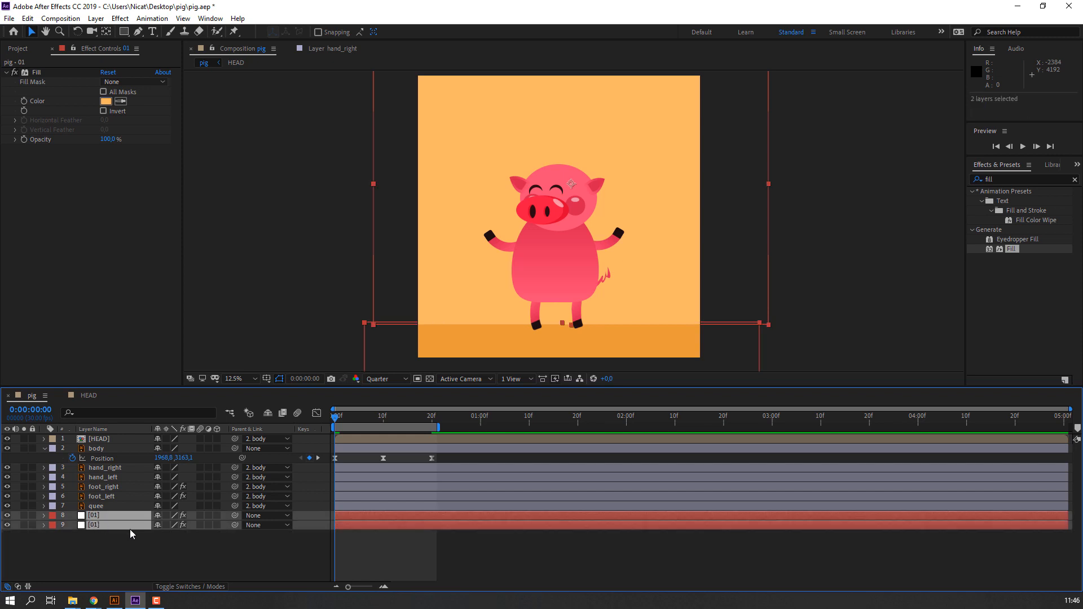
pyautogui.hotkey('shift', 'Up')
pyautogui.click(505, 549)
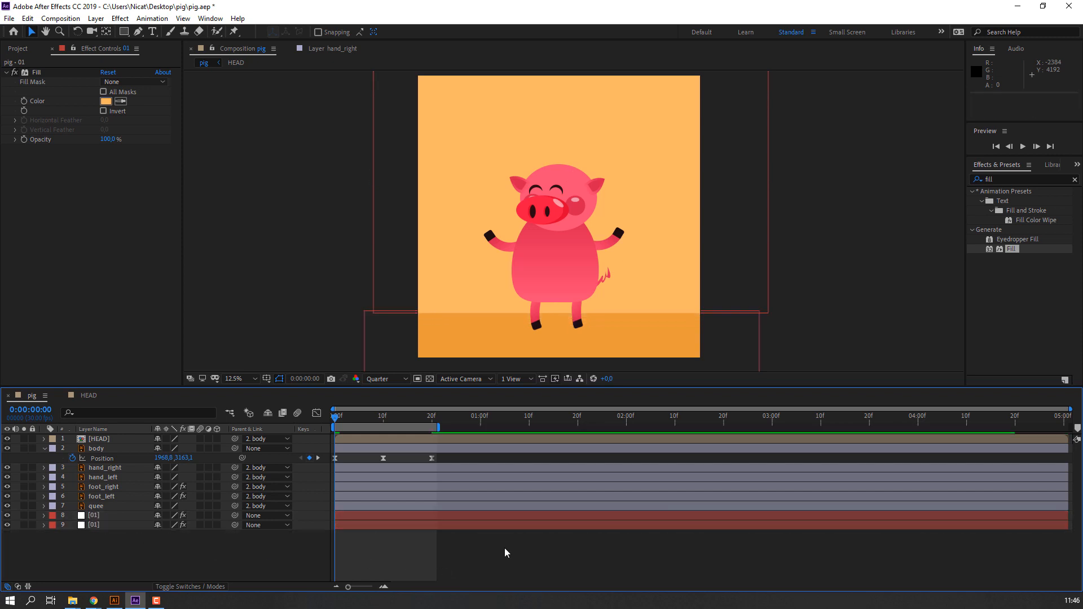
pyautogui.click(44, 449)
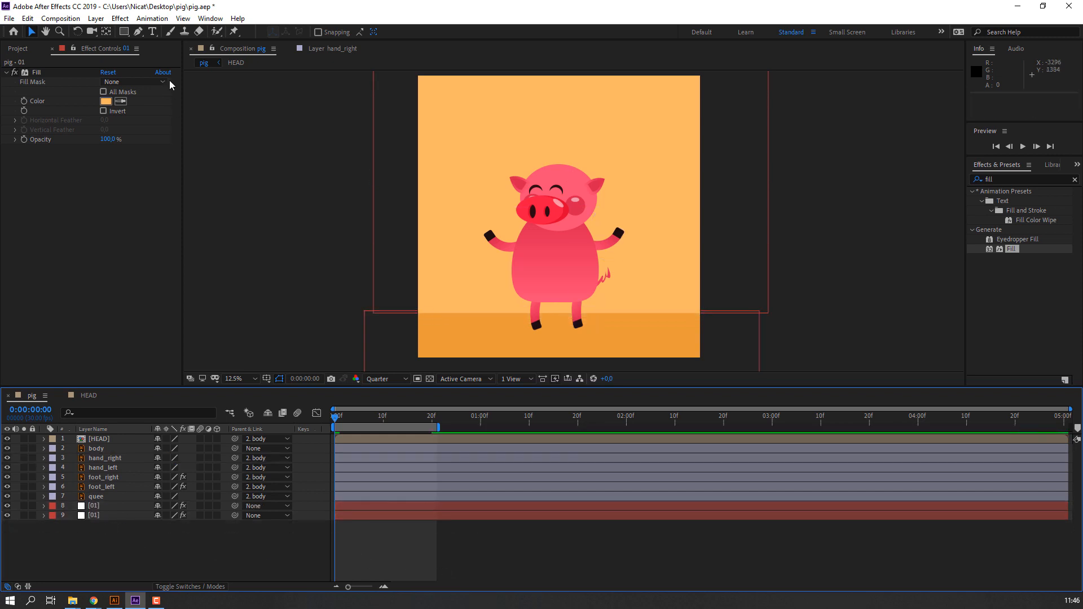
# Step: Draw a flat ellipse about 1216 px wide and 160 px high on the floor under the pig's feet
pyautogui.click(124, 32)
pyautogui.click(171, 55)
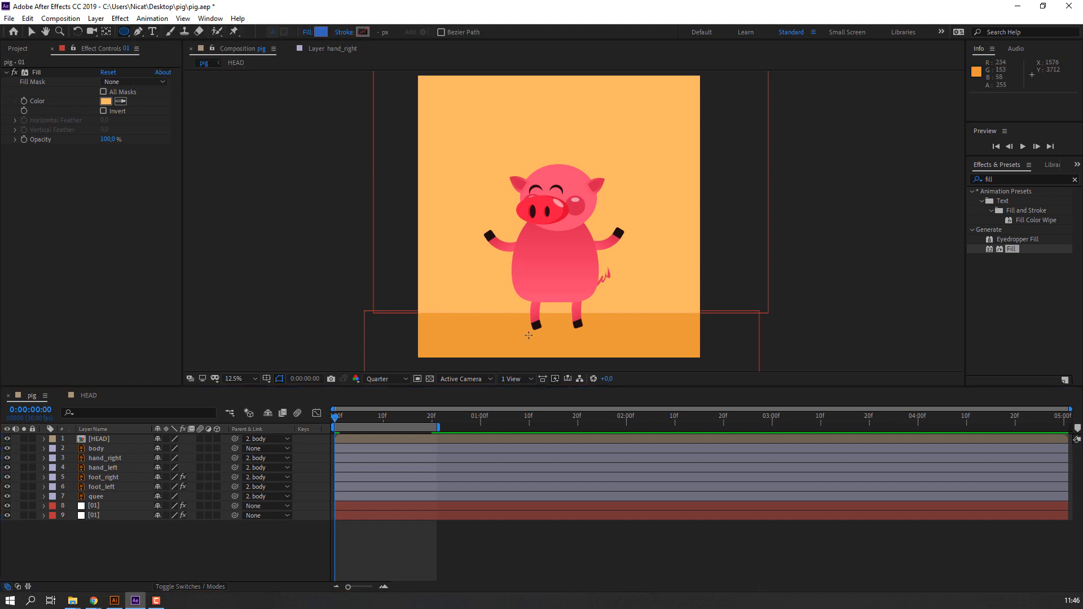
pyautogui.click(167, 551)
pyautogui.moveTo(521, 325); pyautogui.dragTo(545, 331)
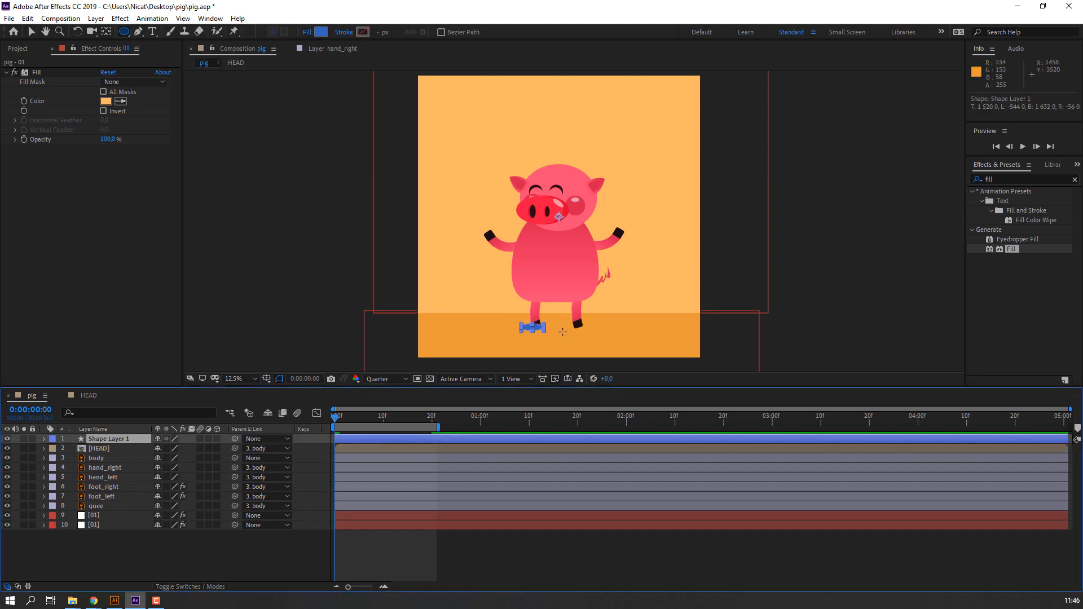
pyautogui.moveTo(611, 335); pyautogui.dragTo(545, 333)
pyautogui.press('v')
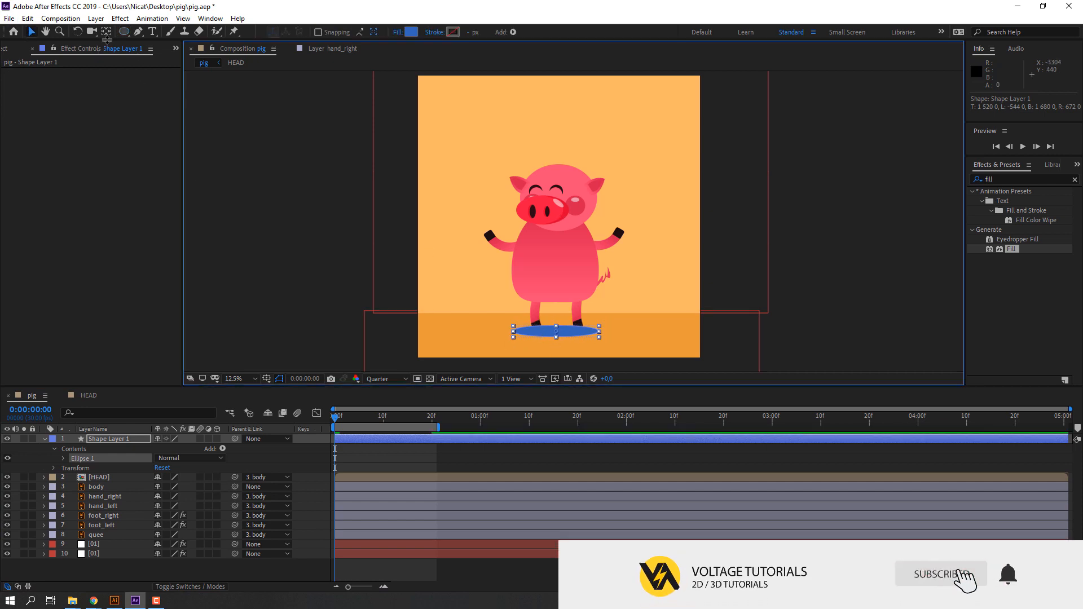
# Step: Center the ellipse shape layer's anchor point on the ellipse and collapse the layer
pyautogui.click(107, 34)
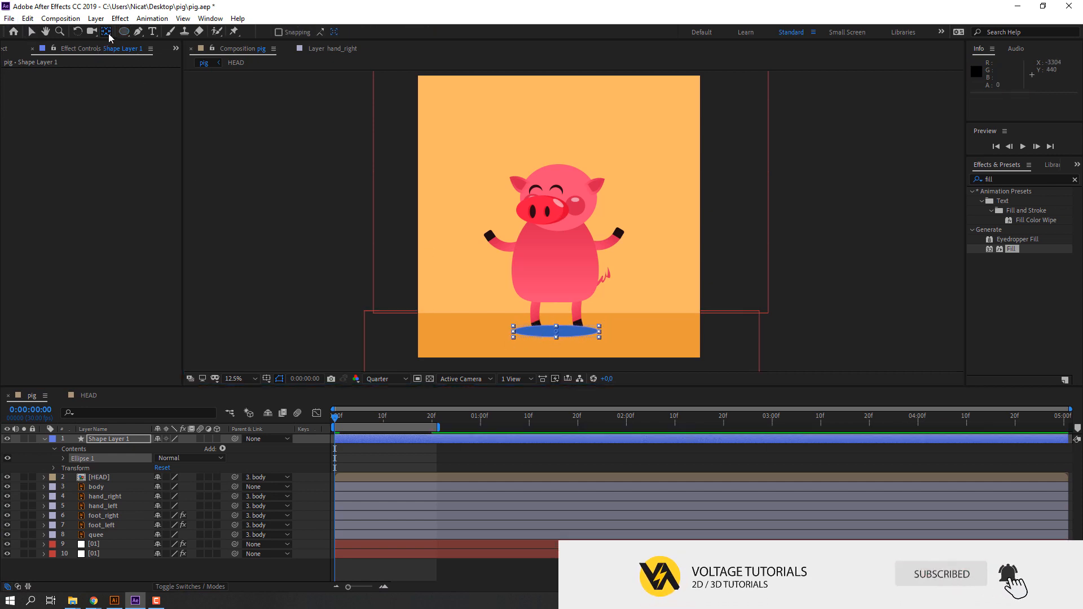
pyautogui.click(44, 439)
pyautogui.press('v')
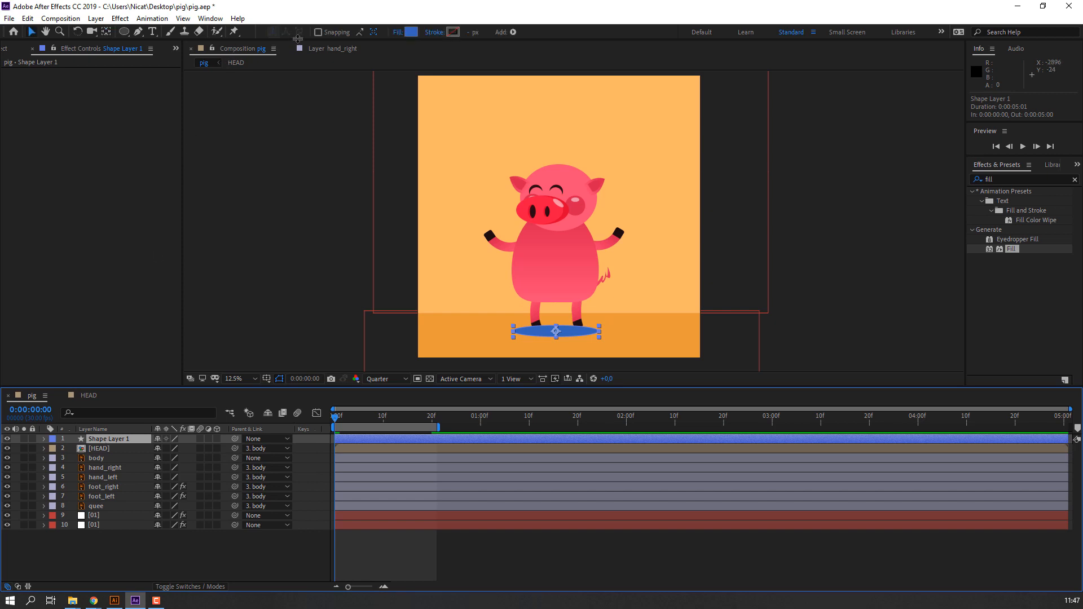
# Step: Sample the floor color for the ellipse's fill and adjust it to a deeper orange, E5891E
pyautogui.click(411, 33)
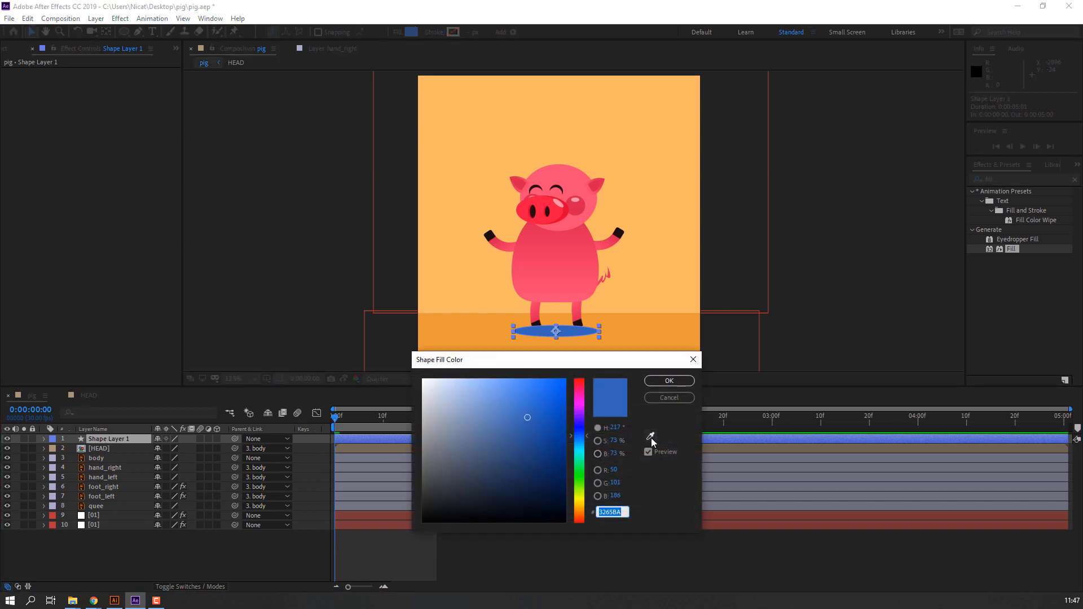
pyautogui.click(651, 437)
pyautogui.click(641, 316)
pyautogui.moveTo(531, 393); pyautogui.dragTo(543, 407)
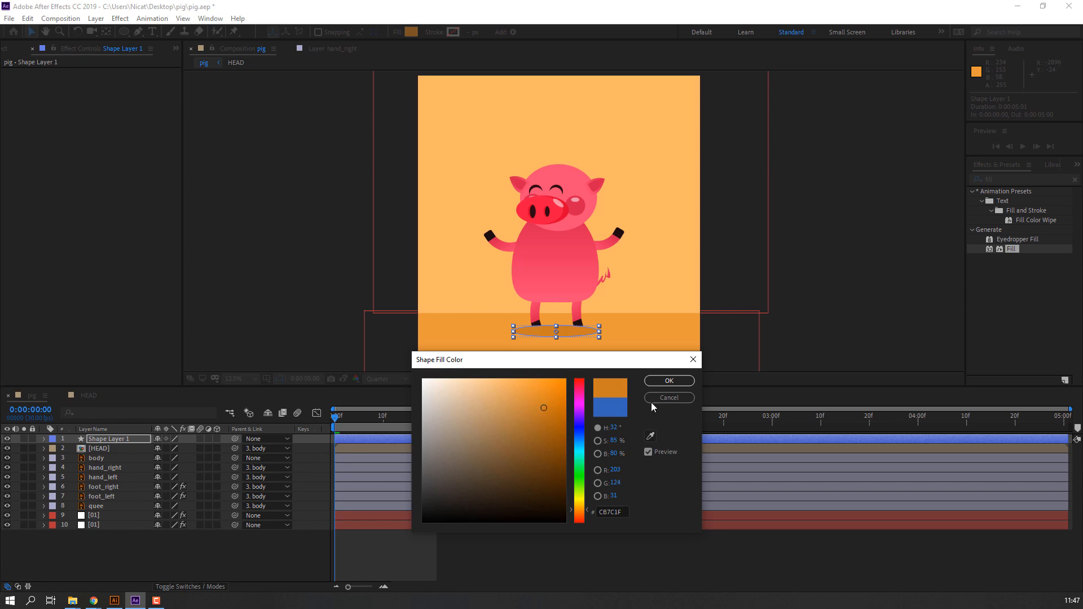
pyautogui.click(546, 393)
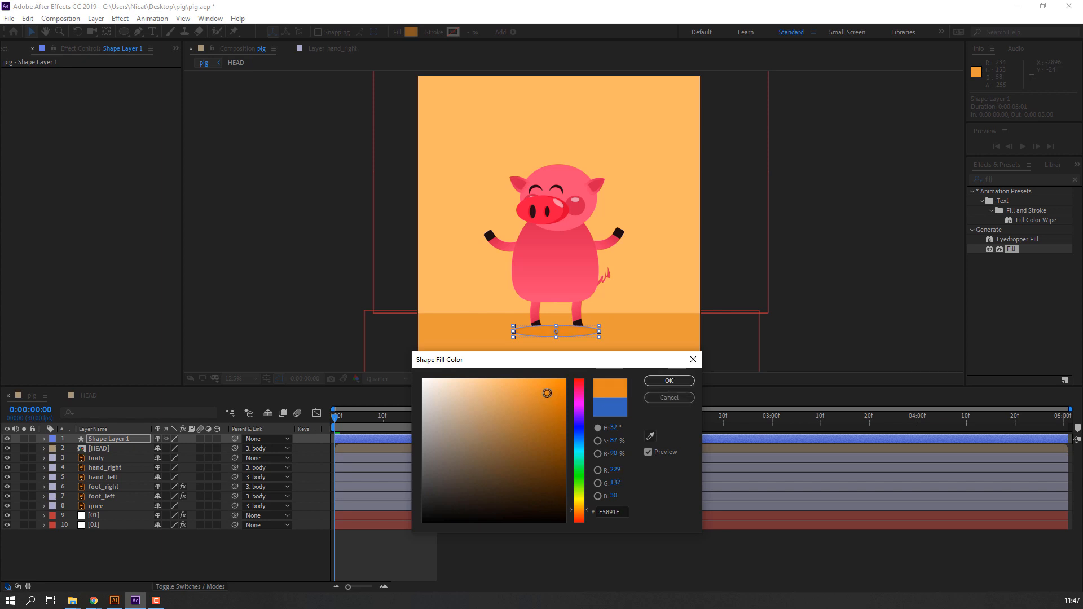
pyautogui.click(669, 380)
# Step: Rename the ellipse layer Shadow and place it below the quee layer, above the background solids
pyautogui.click(111, 439)
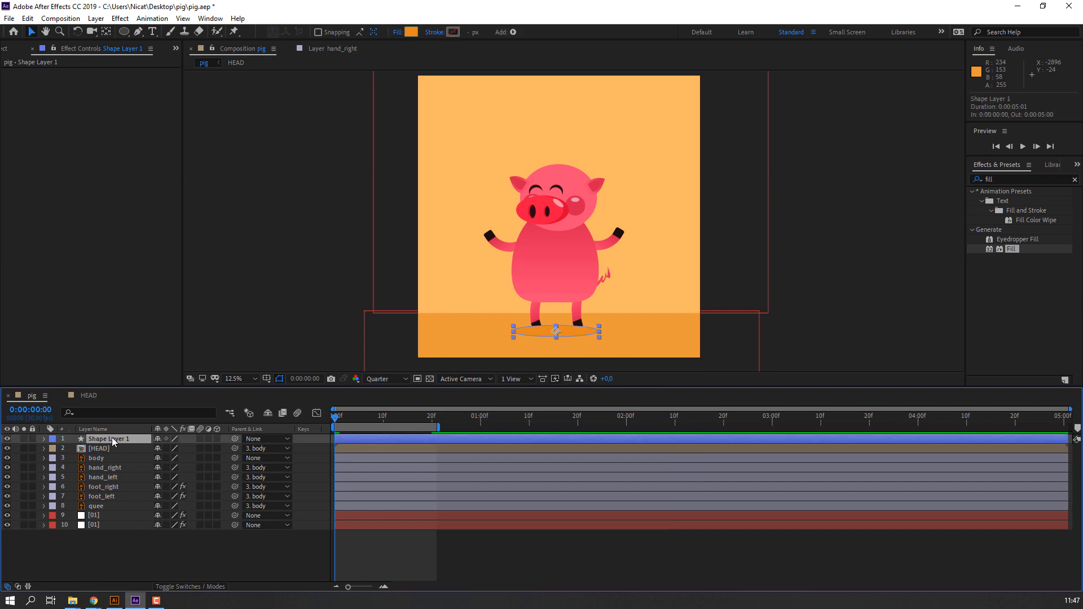
pyautogui.press('Return')
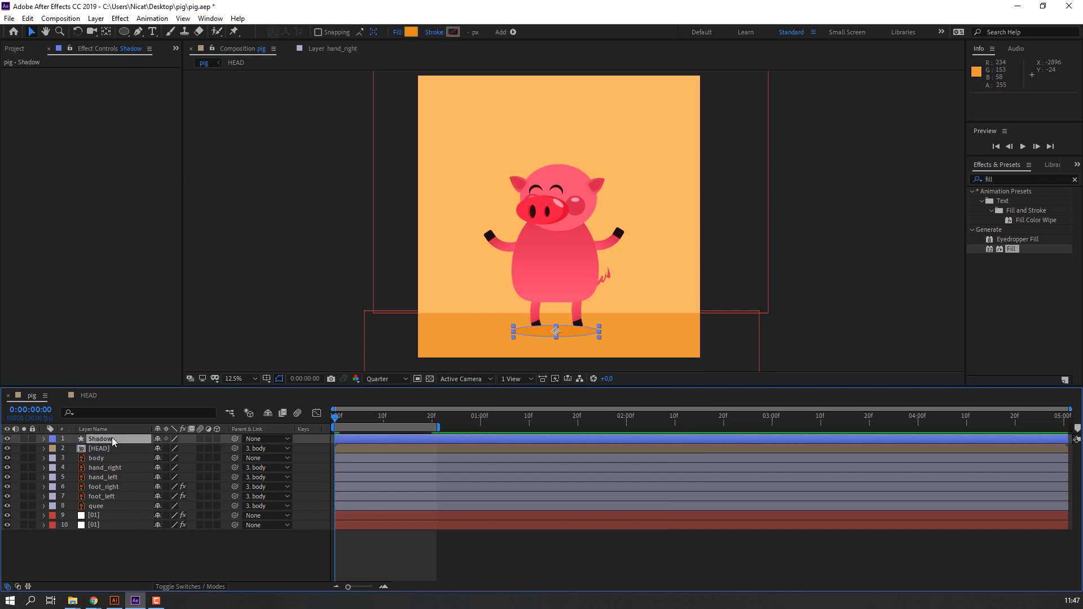
pyautogui.moveTo(113, 442); pyautogui.dragTo(110, 511)
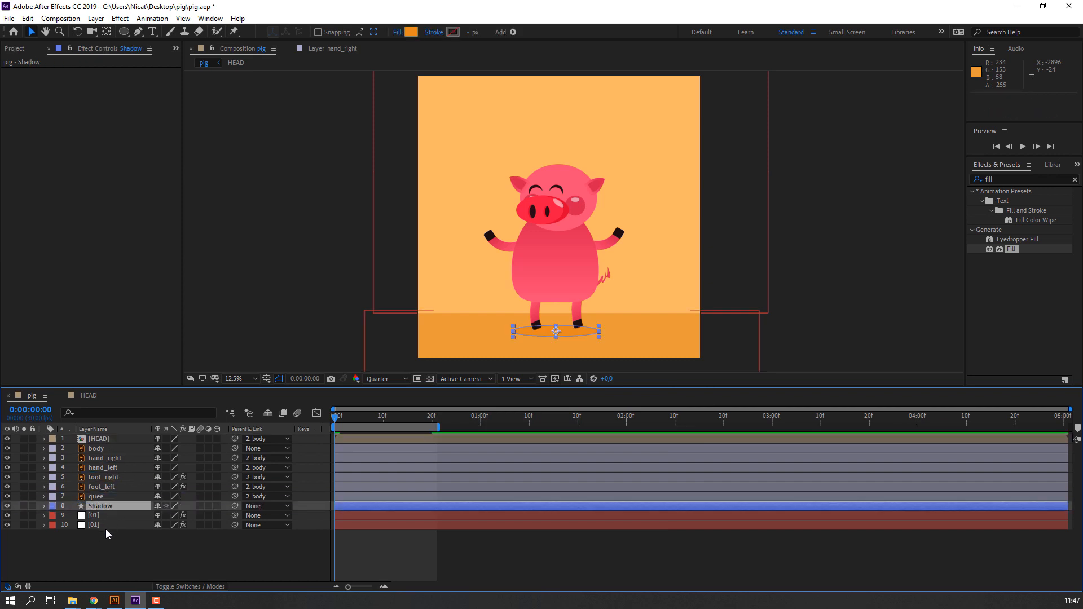
# Step: Keyframe the Shadow layer's scale at 100% on frame 0 and 45% on frame 10
pyautogui.scroll(1, 477, 312)
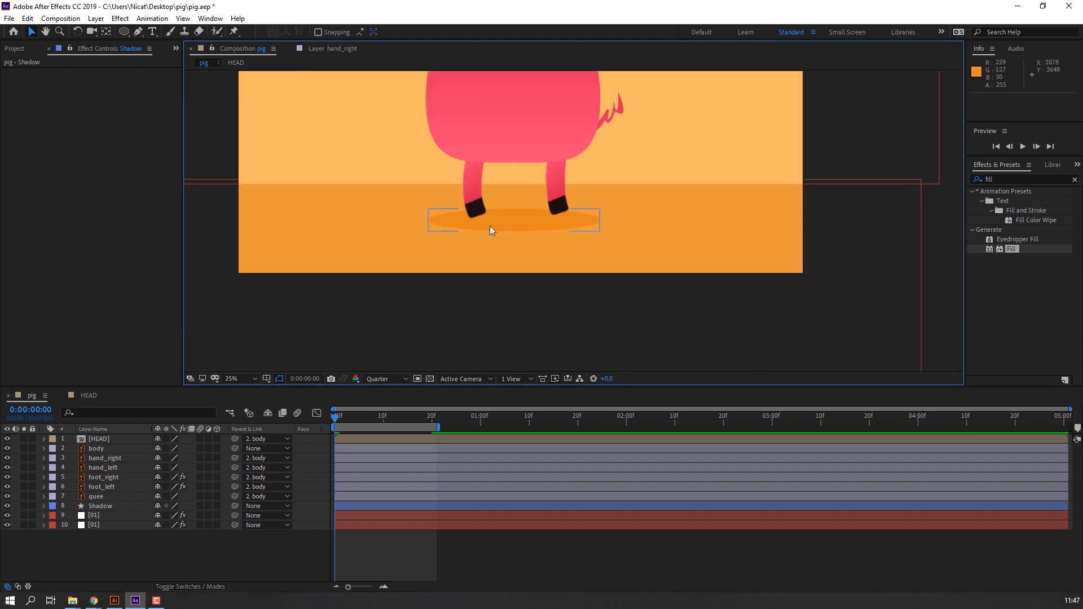
pyautogui.click(113, 506)
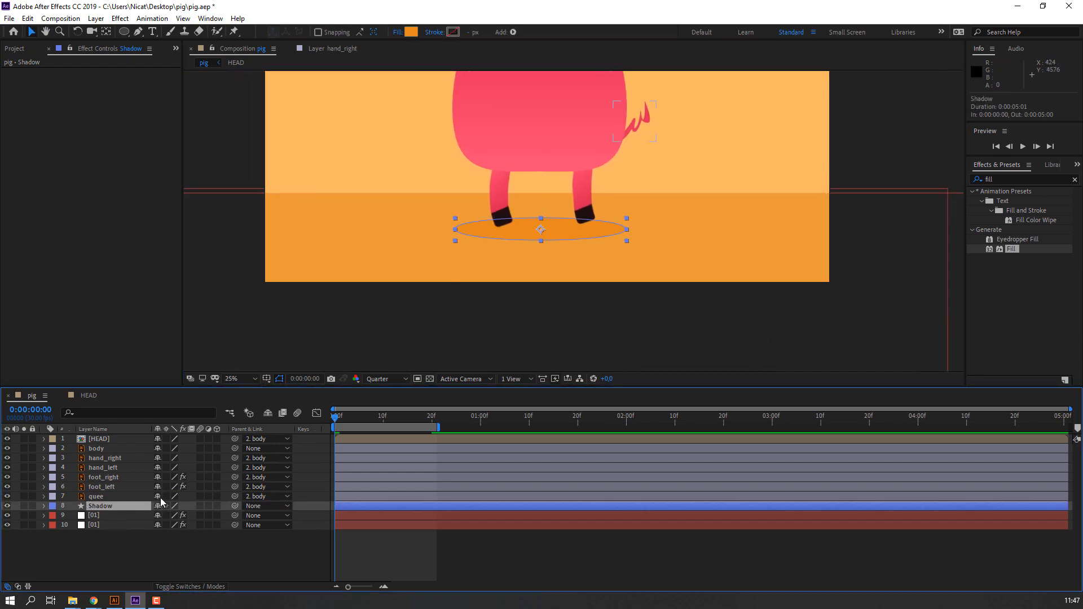
pyautogui.press('s')
pyautogui.click(73, 516)
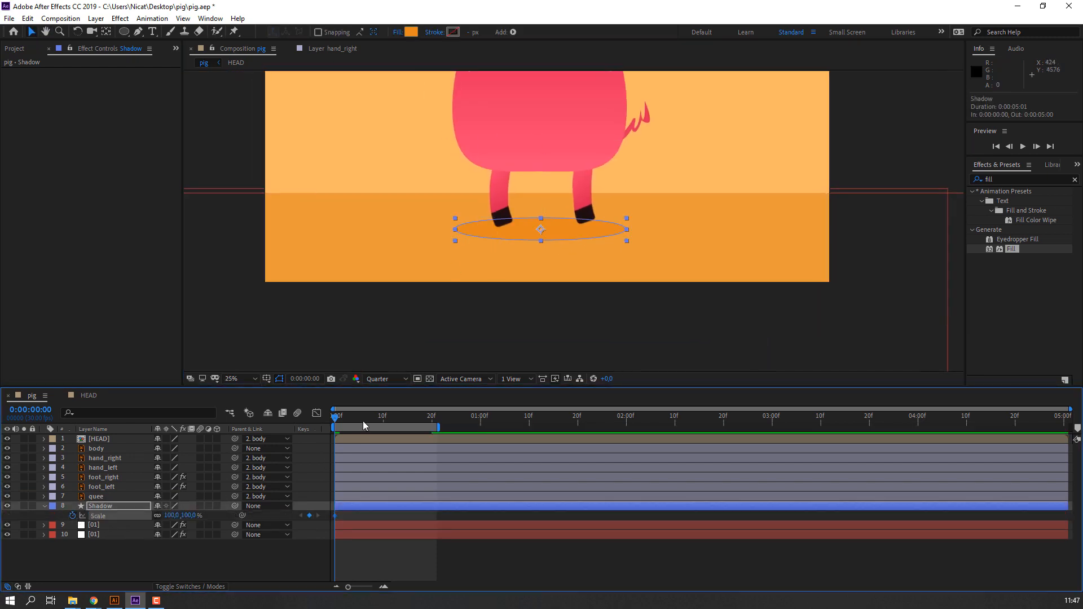
pyautogui.moveTo(353, 421); pyautogui.dragTo(383, 422)
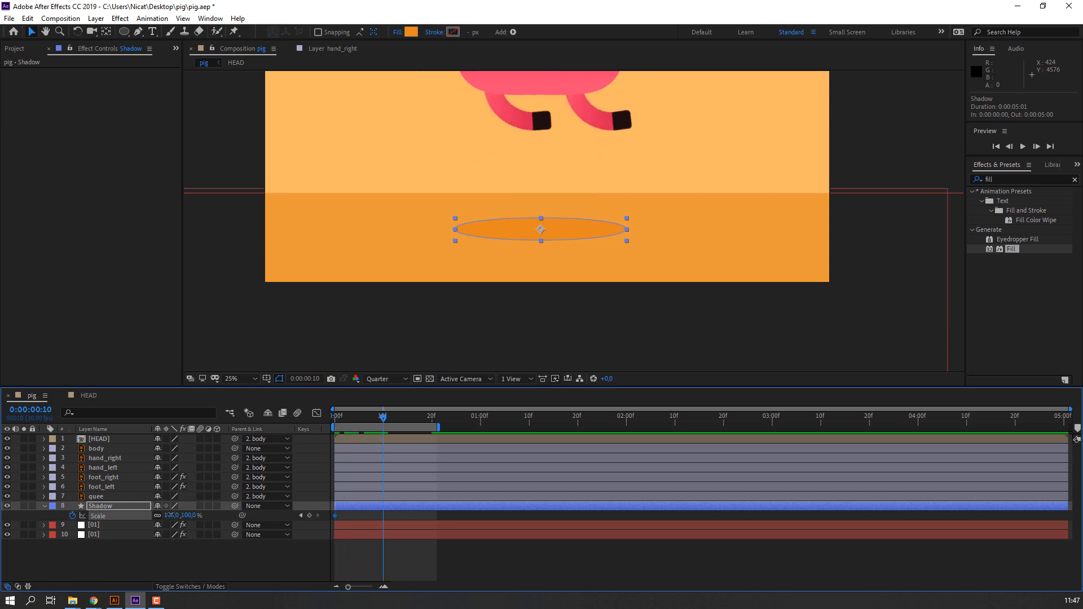
pyautogui.moveTo(169, 515); pyautogui.dragTo(197, 535)
pyautogui.click(208, 583)
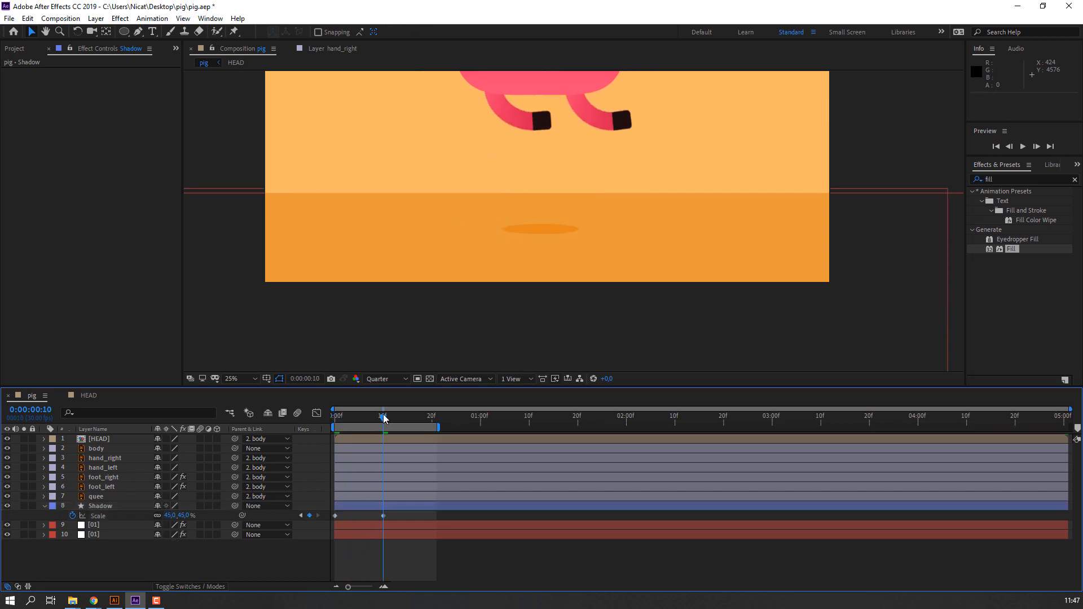
# Step: Set the Shadow's scale to 100% at frame 21 and apply Easy Ease to its three scale keyframes
pyautogui.moveTo(384, 417); pyautogui.dragTo(437, 428)
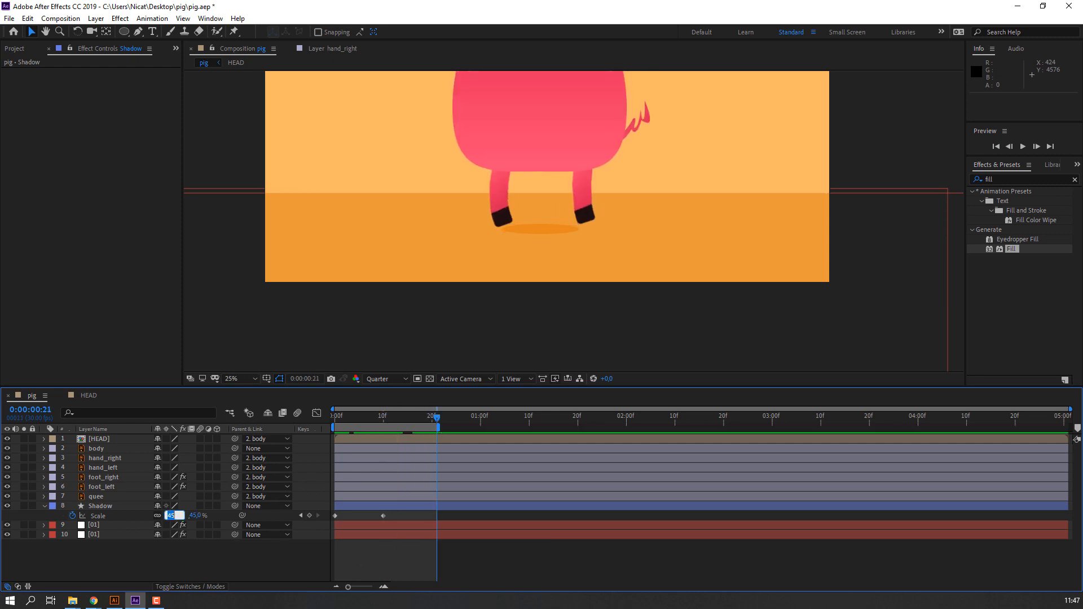
pyautogui.press('Return')
pyautogui.rightClick(335, 515)
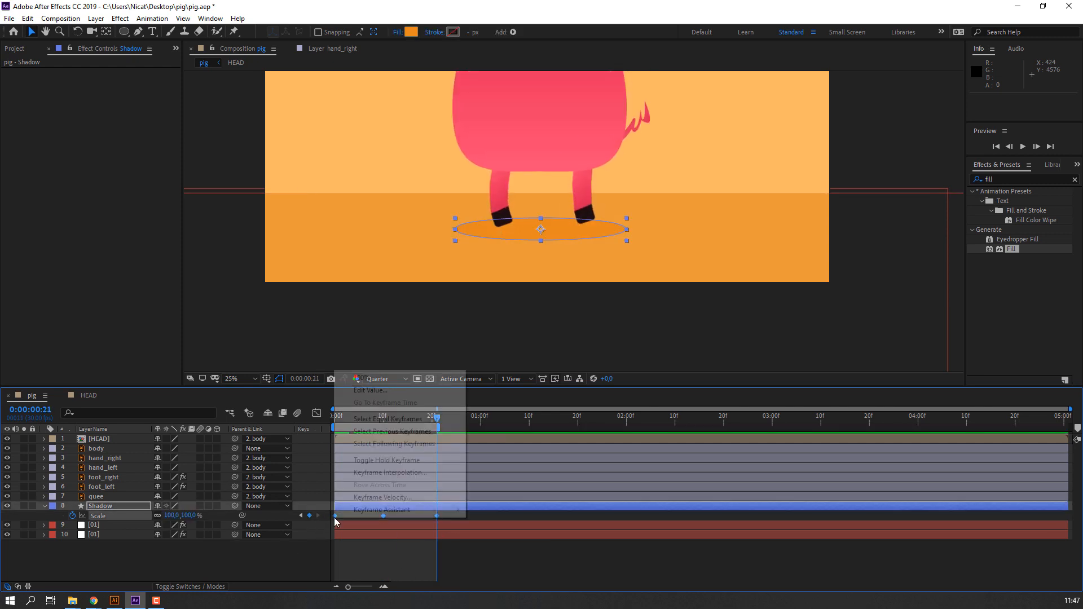
pyautogui.moveTo(420, 510)
pyautogui.click(499, 435)
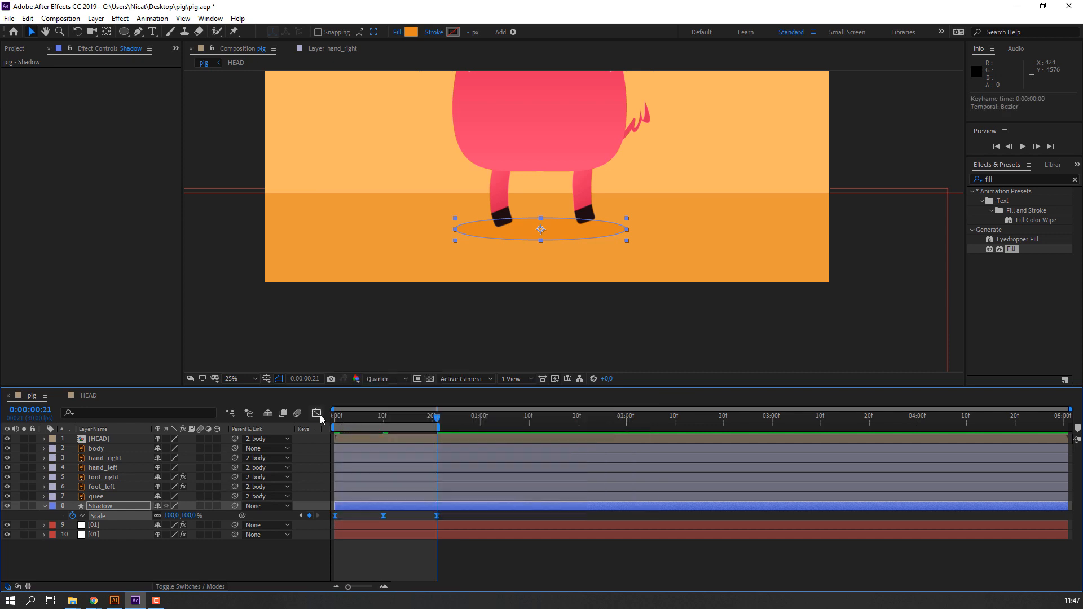
# Step: Lengthen the ease handles in the Shadow's scale speed graph, giving the last keyframe about 55% influence
pyautogui.click(317, 413)
pyautogui.moveTo(326, 501); pyautogui.dragTo(353, 496)
pyautogui.moveTo(472, 484); pyautogui.dragTo(418, 486)
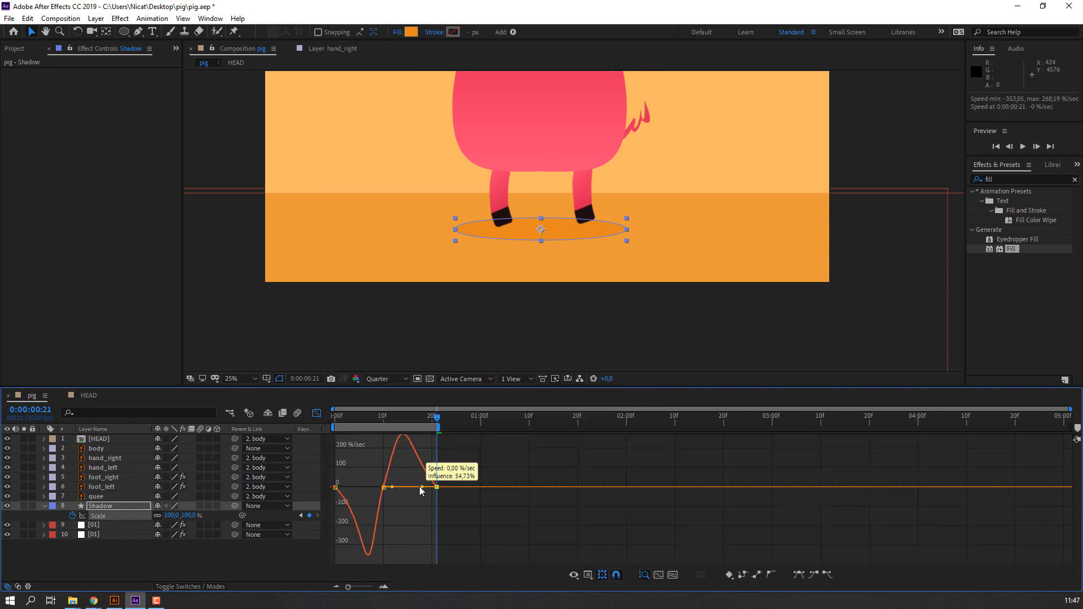
# Step: Preview the jump with its scaling shadow, fit the whole composition in view, and collapse and deselect the Shadow layer
pyautogui.press('space')
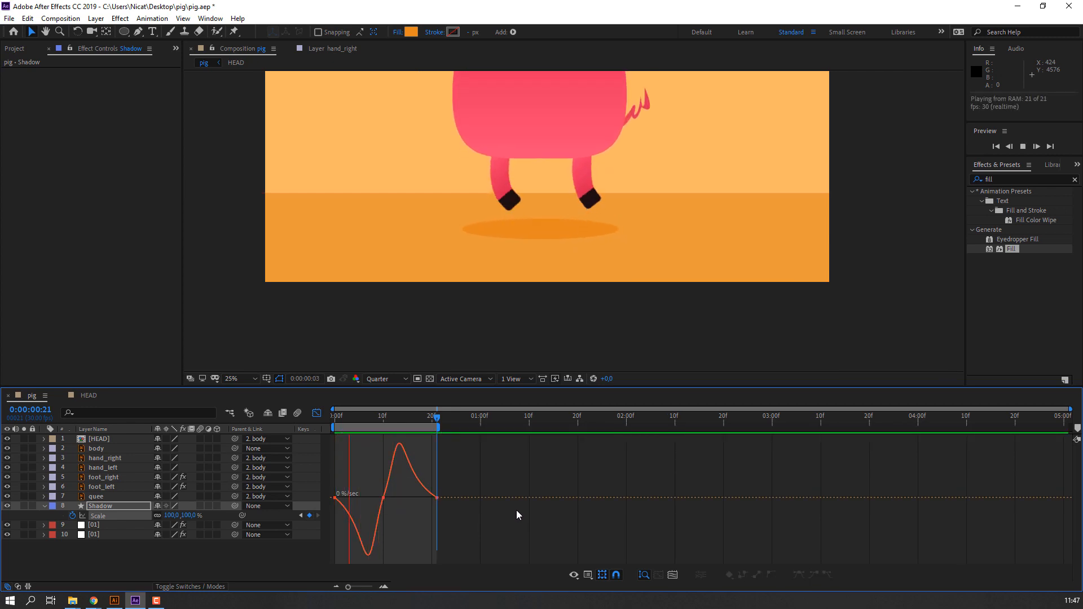
pyautogui.click(243, 379)
pyautogui.click(249, 402)
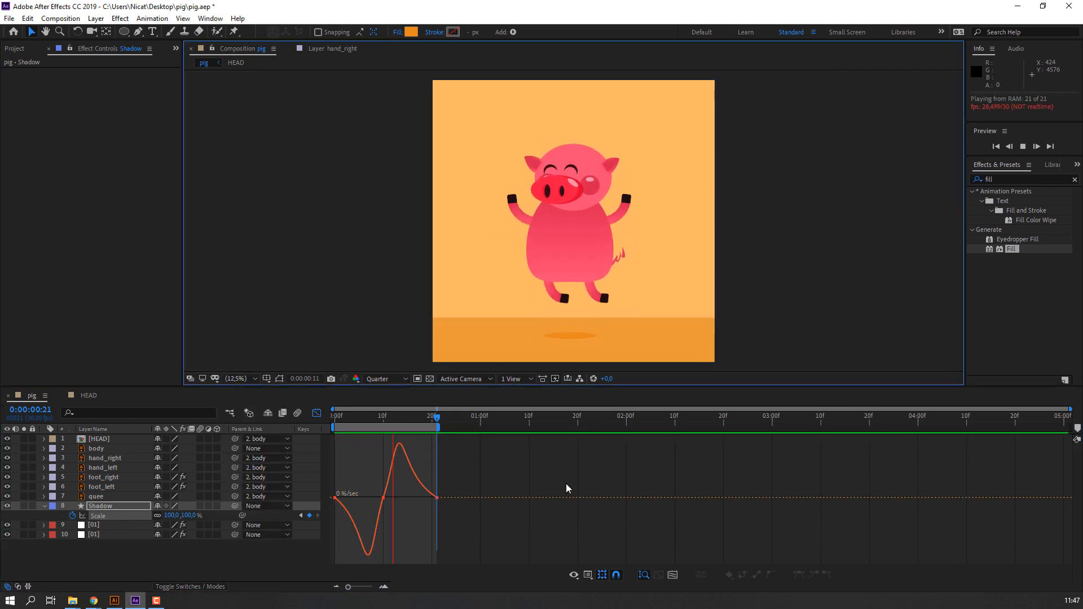
pyautogui.click(45, 505)
pyautogui.click(209, 543)
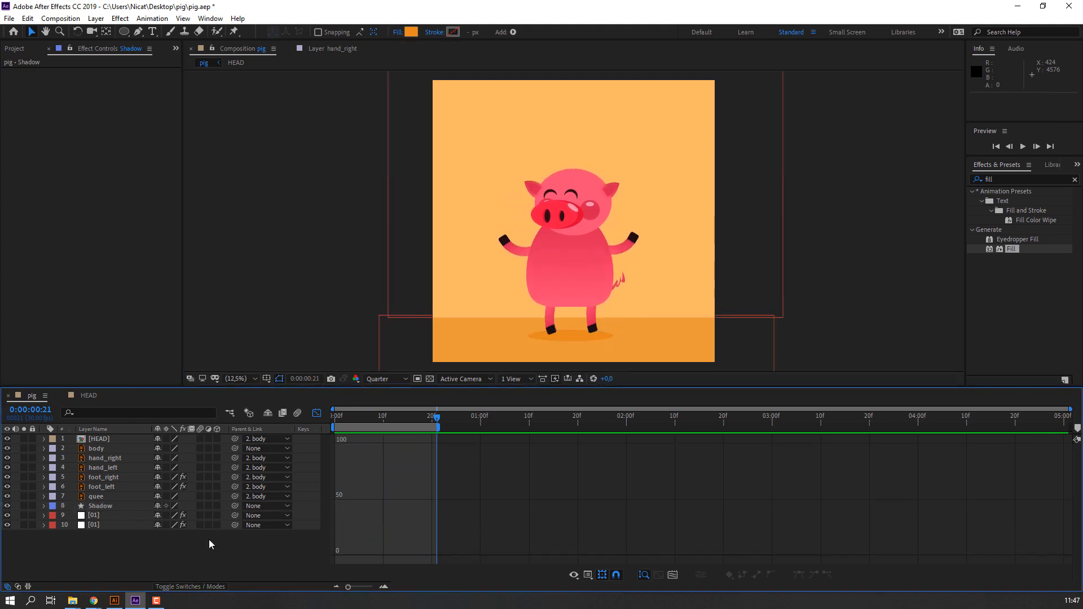
# Step: Leave the graph view, return to frame 0, and open the HEAD precomposition
pyautogui.press('space')
pyautogui.click(316, 412)
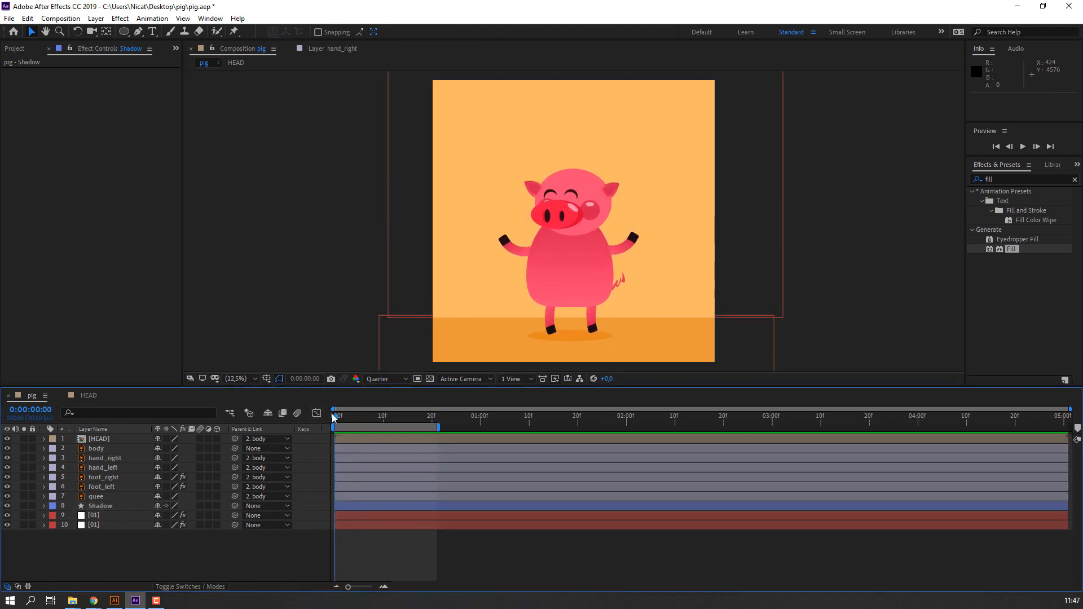
pyautogui.scroll(2, 610, 223)
pyautogui.doubleClick(99, 443)
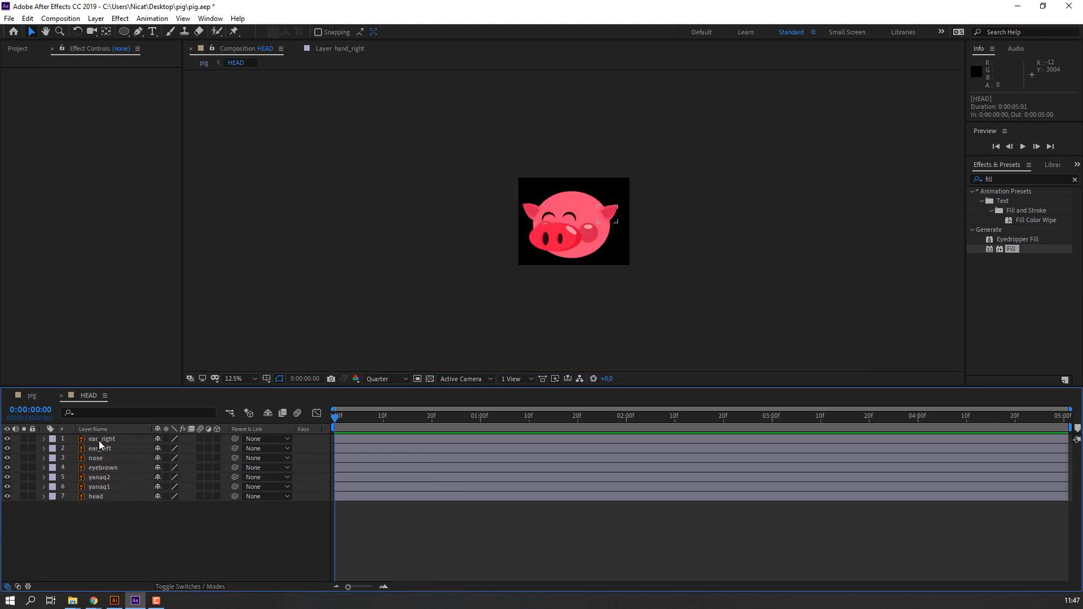
pyautogui.scroll(4, 560, 269)
# Step: Isolate the ear_right and ear_left layers by soloing both of them
pyautogui.click(709, 204)
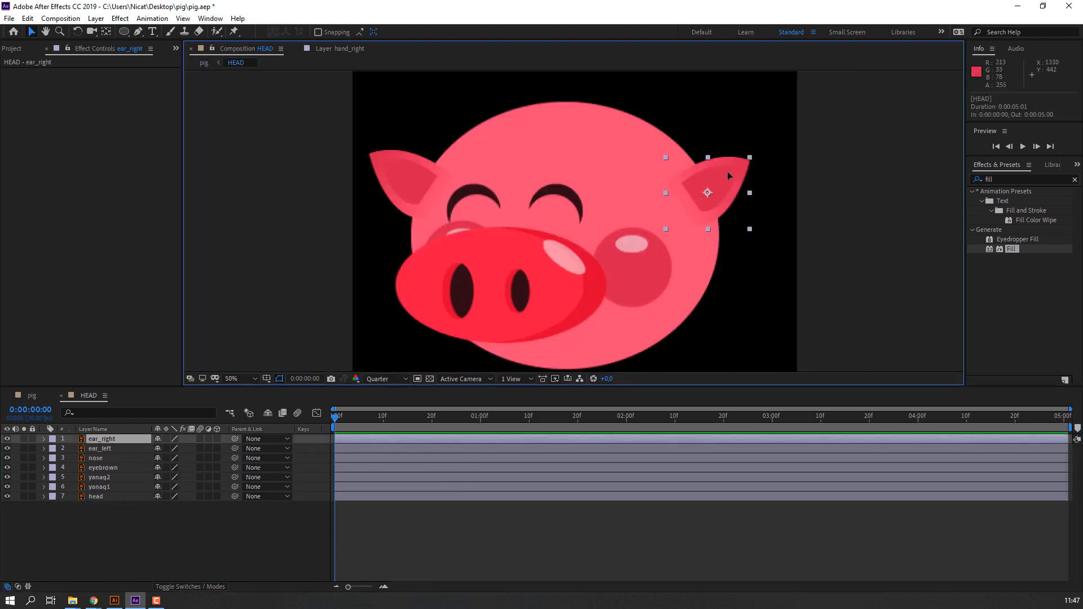
pyautogui.keyDown('ctrl'); pyautogui.click(74, 450); pyautogui.keyUp('ctrl')
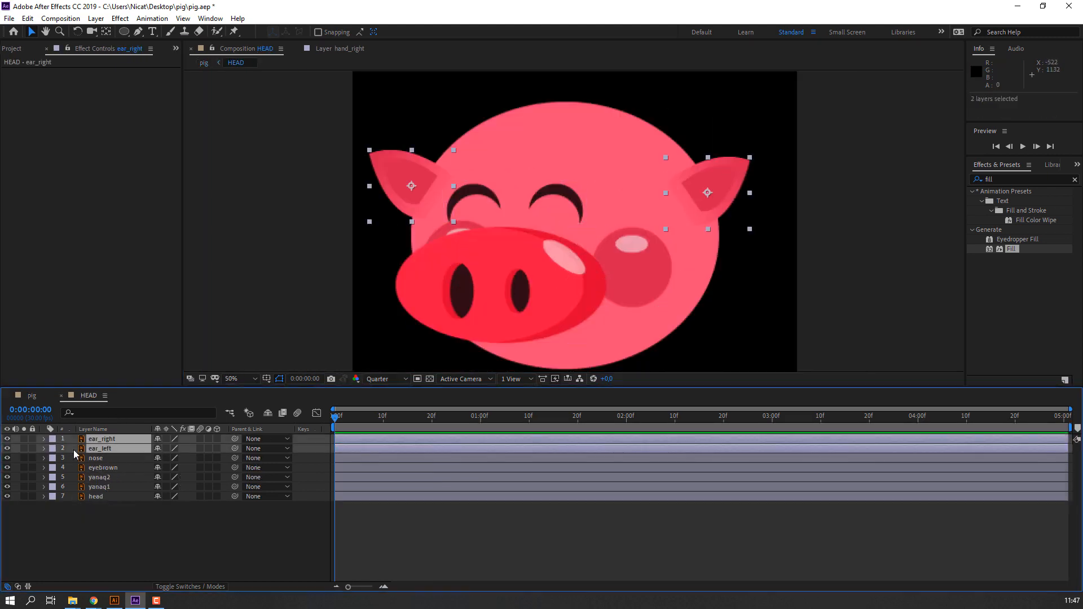
pyautogui.click(32, 439)
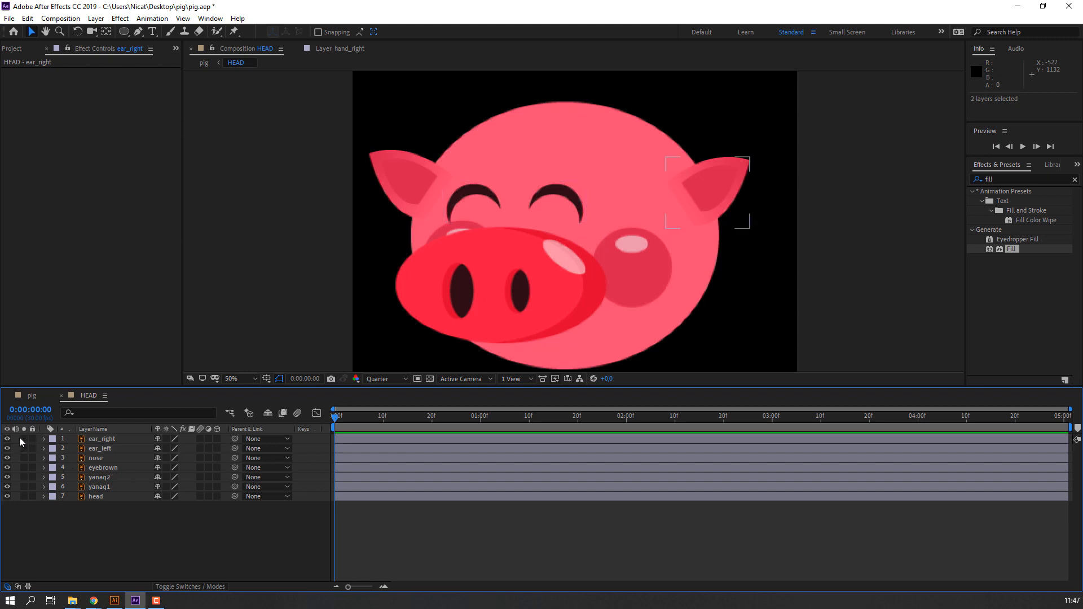
pyautogui.click(24, 448)
pyautogui.click(24, 439)
# Step: Move the anchor points of ear_left and ear_right to the base of each ear, where it joins the head
pyautogui.click(108, 450)
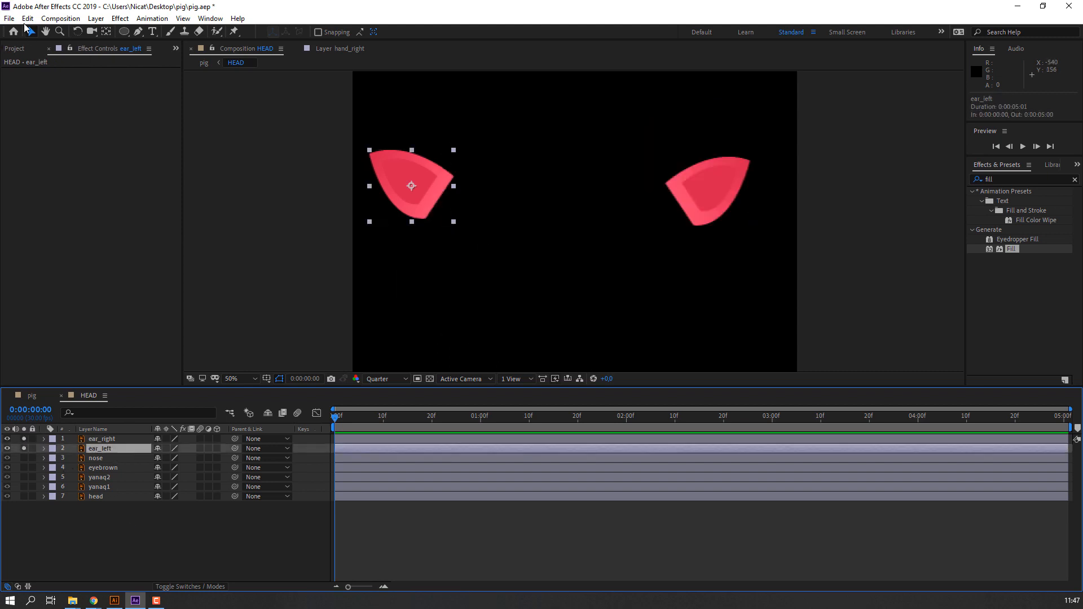
pyautogui.click(107, 32)
pyautogui.moveTo(418, 184); pyautogui.dragTo(433, 199)
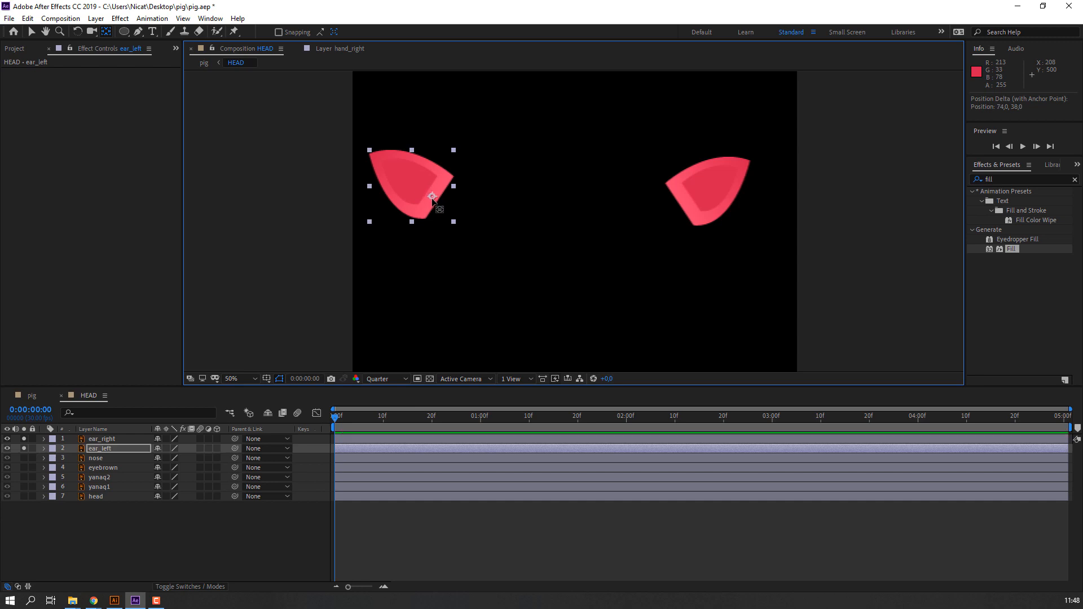
pyautogui.press('v')
pyautogui.click(696, 183)
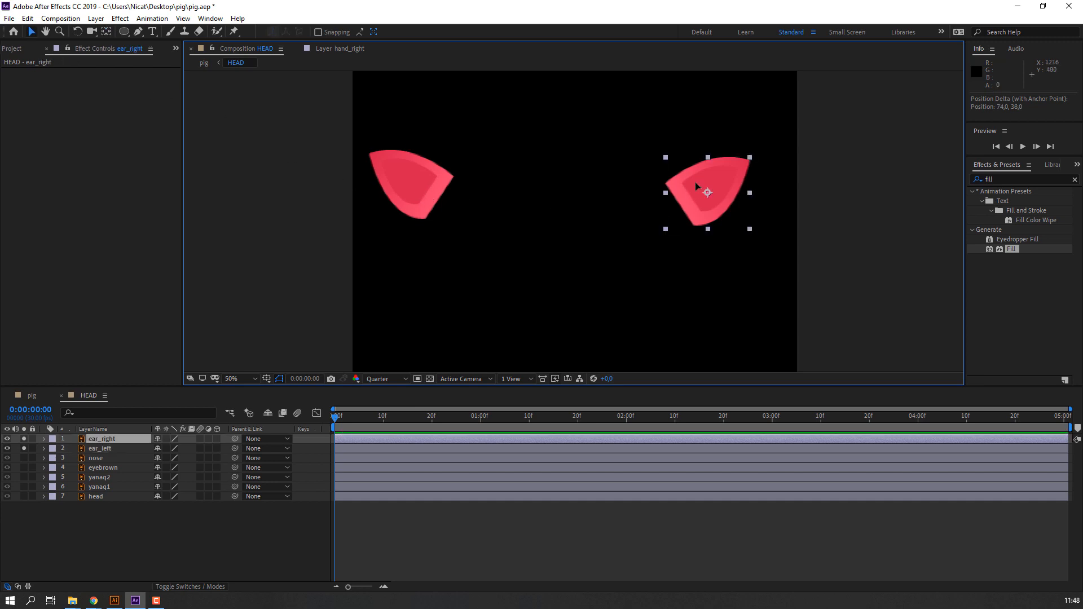
pyautogui.press('y')
pyautogui.moveTo(708, 192); pyautogui.dragTo(686, 204)
pyautogui.press('v')
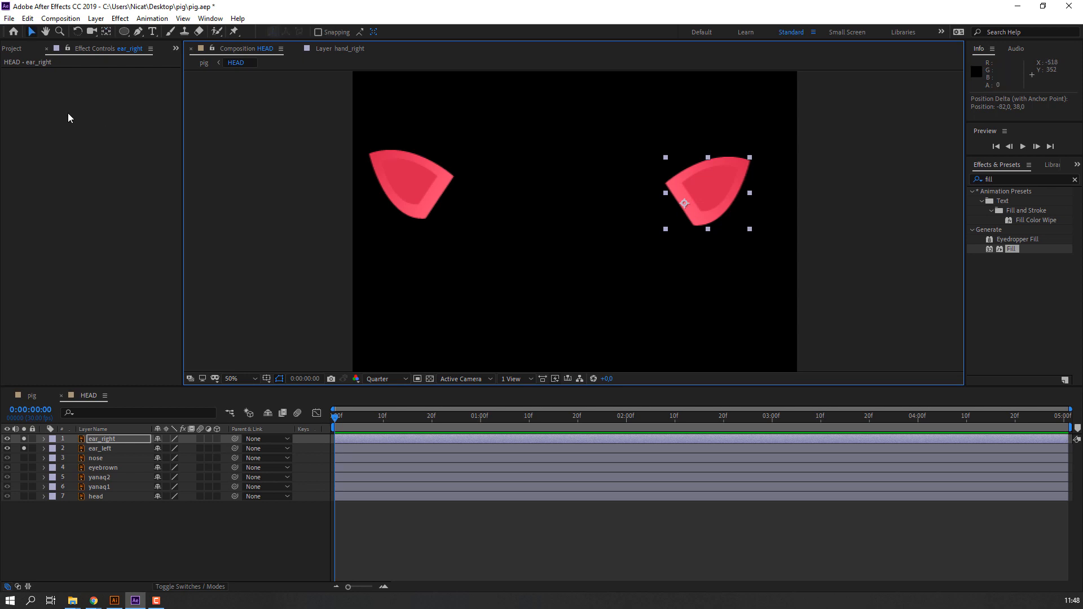
# Step: Unsolo the two ears and start rotation keyframes for both at frame 0
pyautogui.click(100, 450)
pyautogui.click(104, 443)
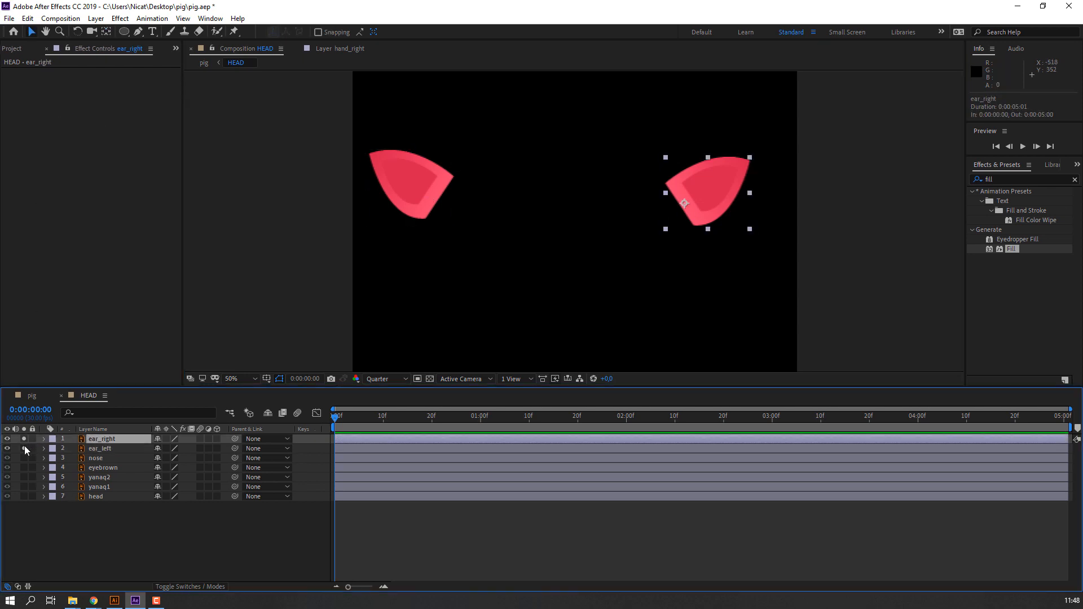
pyautogui.moveTo(24, 449); pyautogui.dragTo(25, 439)
pyautogui.click(100, 449)
pyautogui.keyDown('shift'); pyautogui.click(104, 439); pyautogui.keyUp('shift')
pyautogui.press('r')
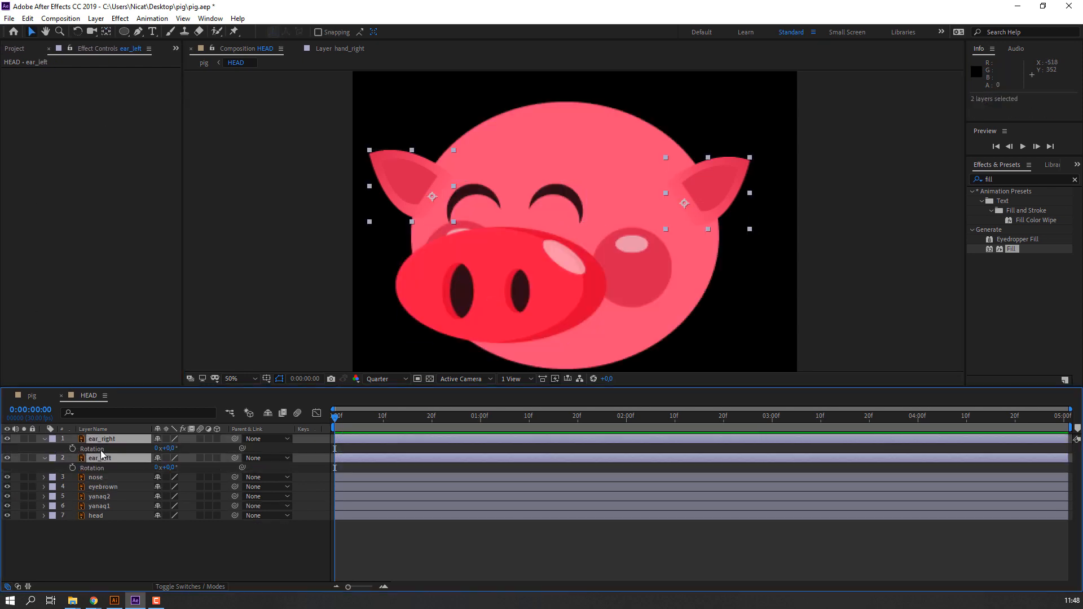
pyautogui.click(72, 449)
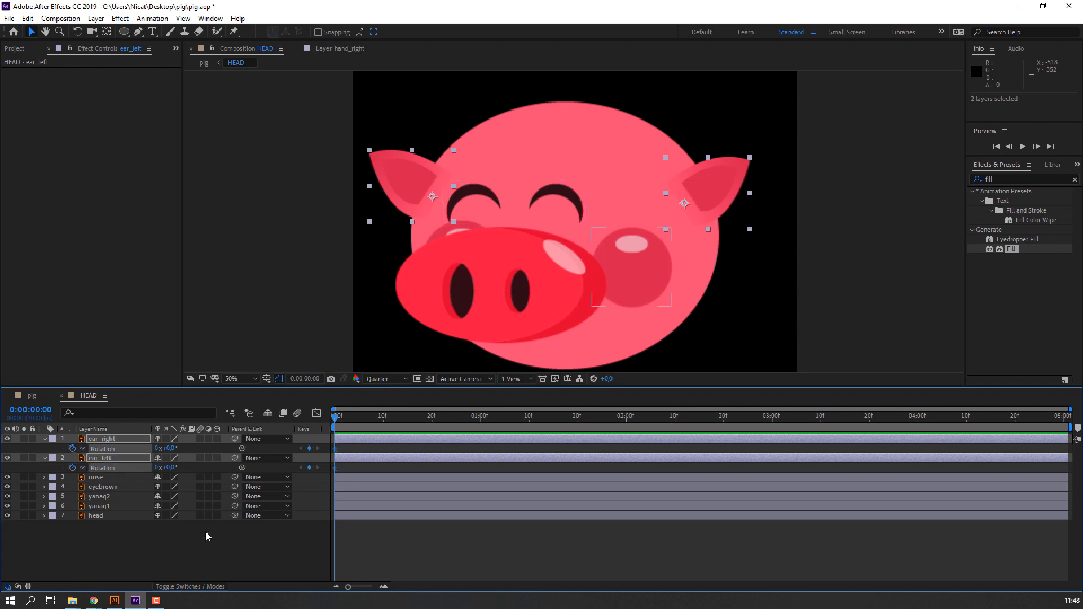
# Step: Keyframe ear_right's rotation at 25° on frame 0 and 1° on frame 10, and ear_left's at -15° and 11°
pyautogui.click(164, 551)
pyautogui.moveTo(169, 468); pyautogui.dragTo(188, 448)
pyautogui.hotkey('ctrl', 'z')
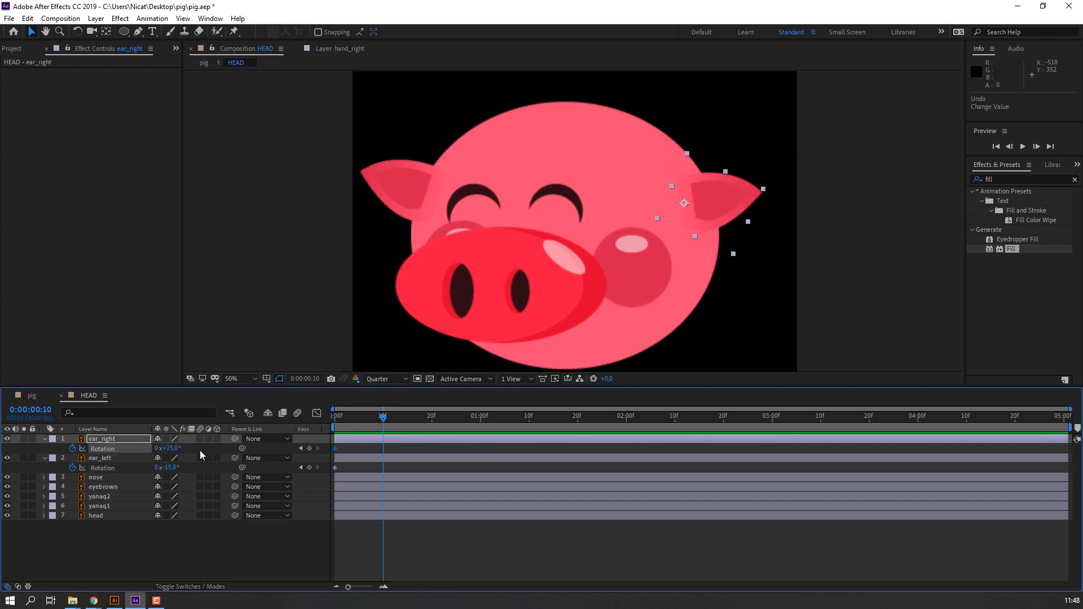
pyautogui.click(198, 451)
pyautogui.moveTo(171, 449); pyautogui.dragTo(188, 469)
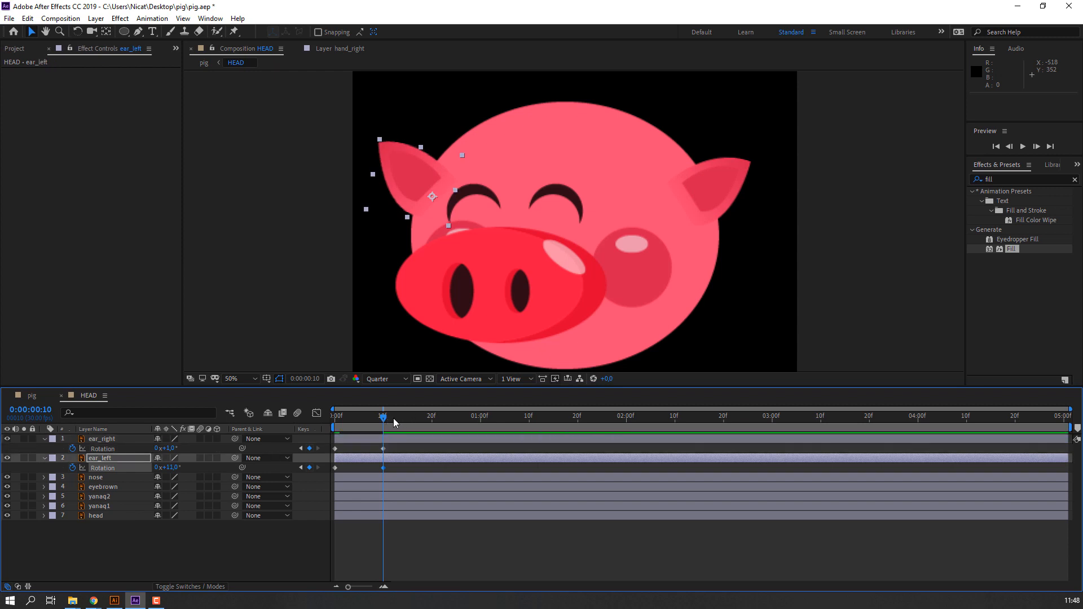
# Step: Copy both ears' frame 0 rotation keyframes to frame 20, end the work area there, and preview the loop
pyautogui.hotkey('ctrl', 'c')
pyautogui.moveTo(366, 445); pyautogui.dragTo(326, 474)
pyautogui.hotkey('ctrl', 'v')
pyautogui.hotkey('ctrl', 'c')
pyautogui.hotkey('ctrl', 'v')
pyautogui.press('n')
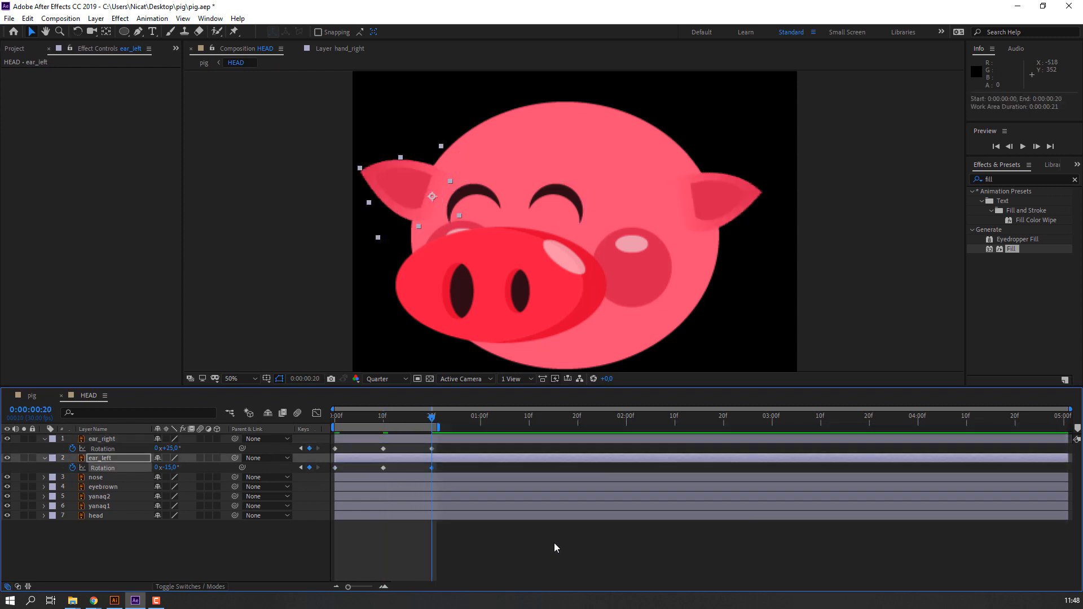
pyautogui.click(544, 554)
pyautogui.press('space')
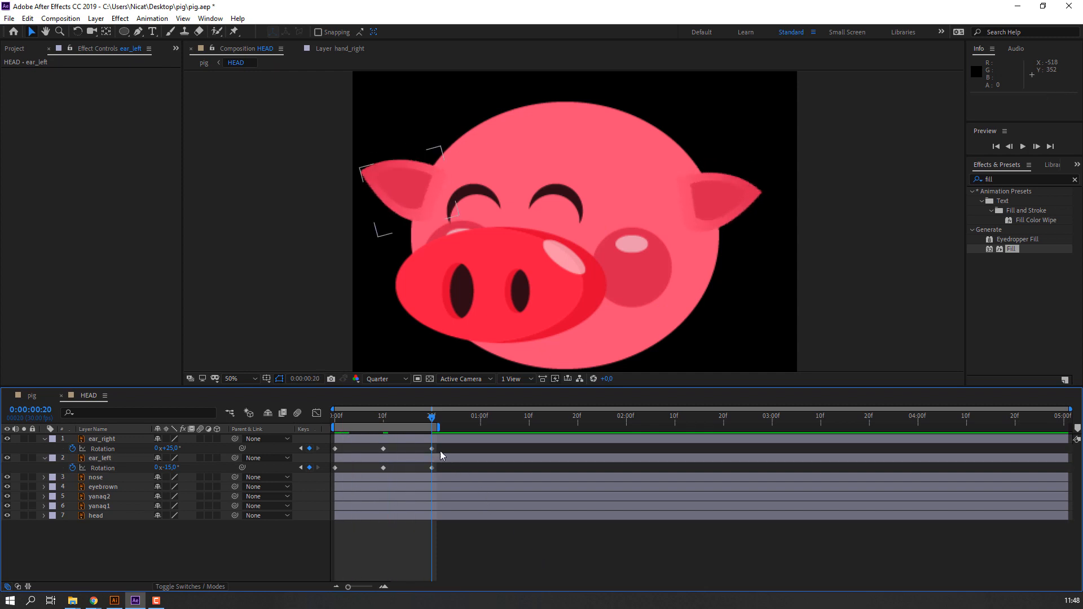
# Step: Apply Easy Ease to all rotation keyframes of both ears
pyautogui.moveTo(457, 445); pyautogui.dragTo(333, 473)
pyautogui.rightClick(335, 454)
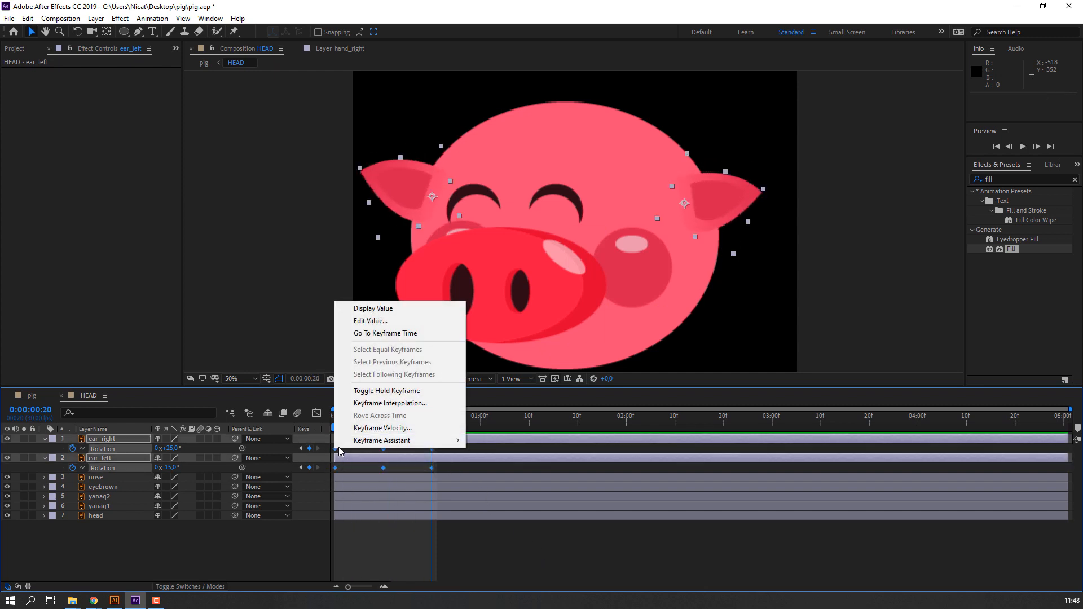
pyautogui.moveTo(382, 440)
pyautogui.click(497, 475)
# Step: Move the ear_right and ear_left layers below the head layer and preview the ear motion
pyautogui.moveTo(93, 462); pyautogui.dragTo(120, 528)
pyautogui.click(106, 534)
pyautogui.press('space')
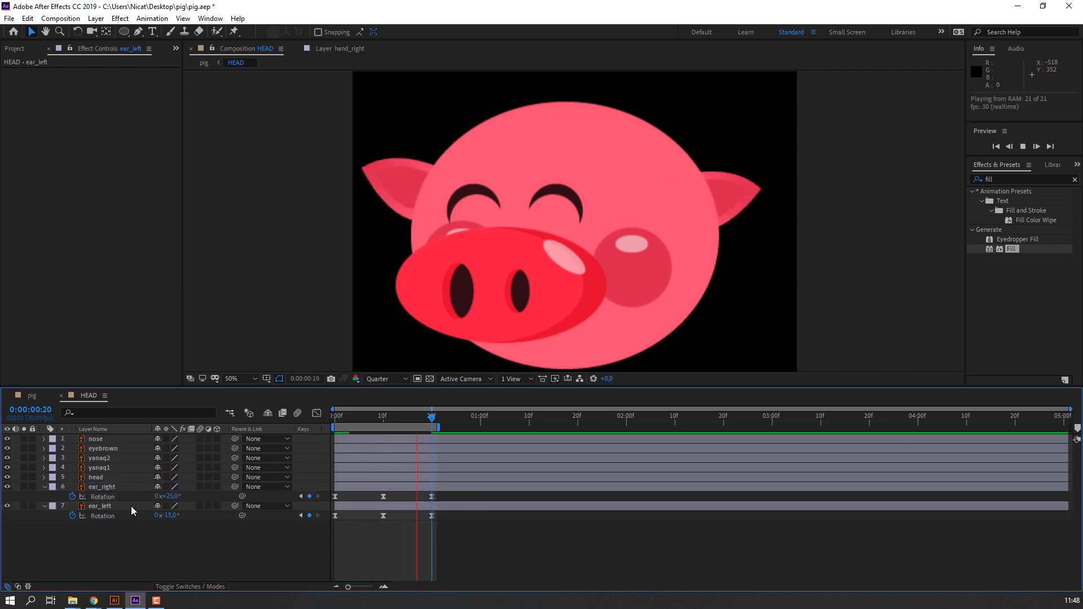
pyautogui.press('space')
# Step: Lengthen the ease handles of the ears' first and last rotation keyframes in the speed graph
pyautogui.moveTo(444, 500); pyautogui.dragTo(353, 499)
pyautogui.click(316, 414)
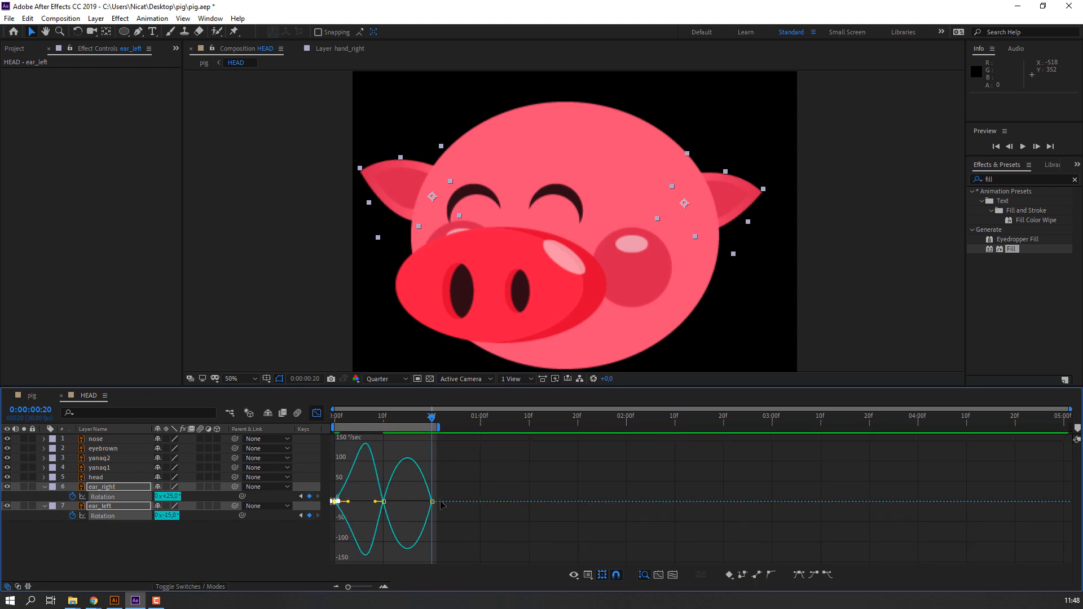
pyautogui.click(433, 502)
pyautogui.moveTo(424, 501); pyautogui.dragTo(415, 502)
pyautogui.click(316, 414)
# Step: Preview the eased ear motion and collapse both ear layers
pyautogui.click(212, 558)
pyautogui.press('space')
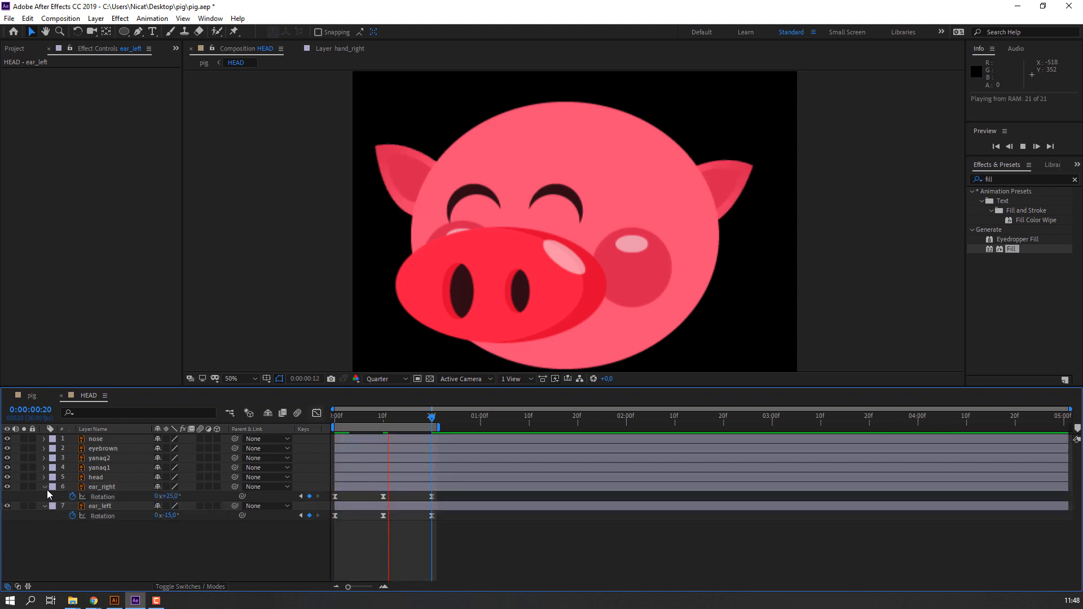
pyautogui.click(44, 487)
pyautogui.click(45, 497)
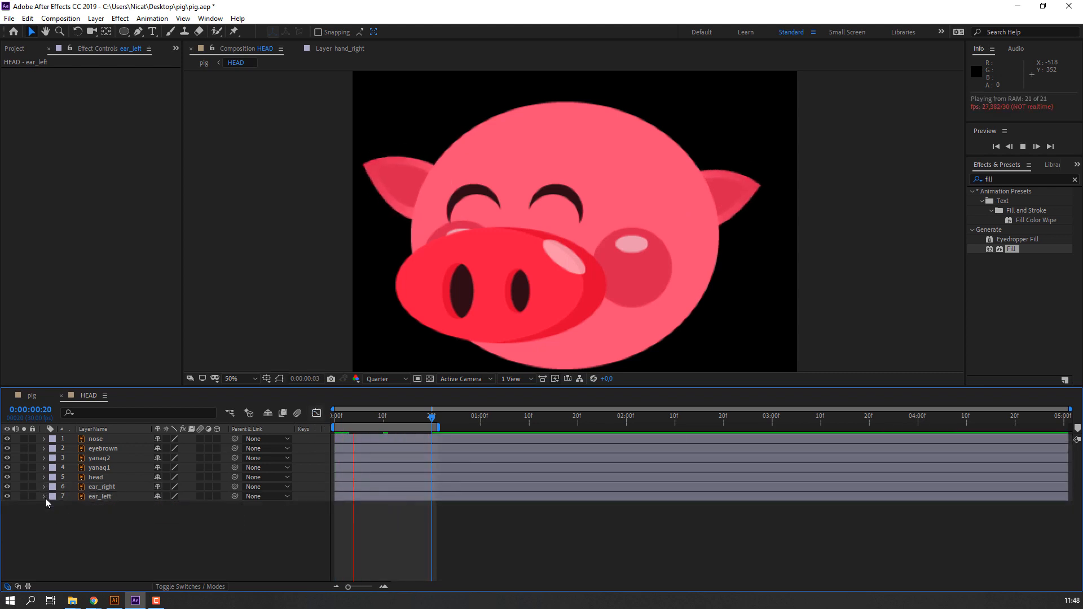
pyautogui.press('space')
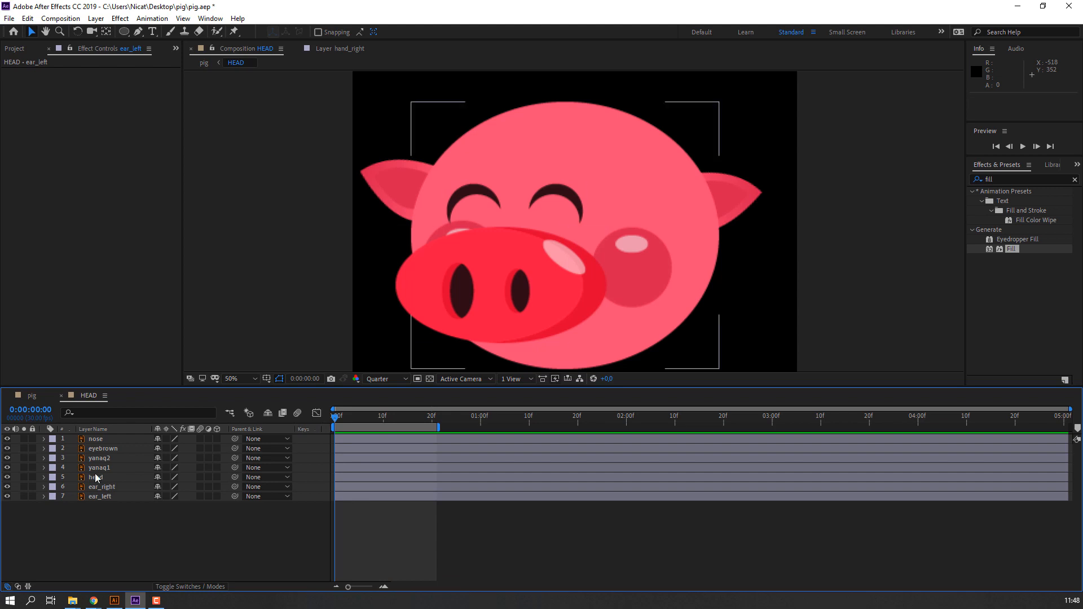
# Step: Keyframe the nose's vertical position at 864.9 on frame 0 and 826.9 on frame 10
pyautogui.click(513, 267)
pyautogui.press('p')
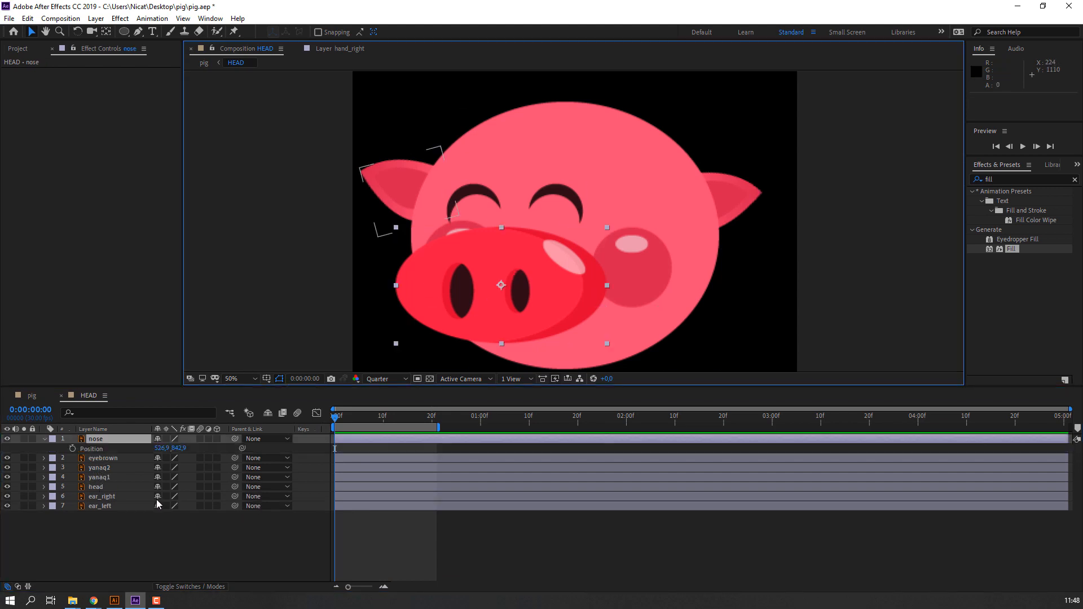
pyautogui.moveTo(180, 449); pyautogui.dragTo(192, 449)
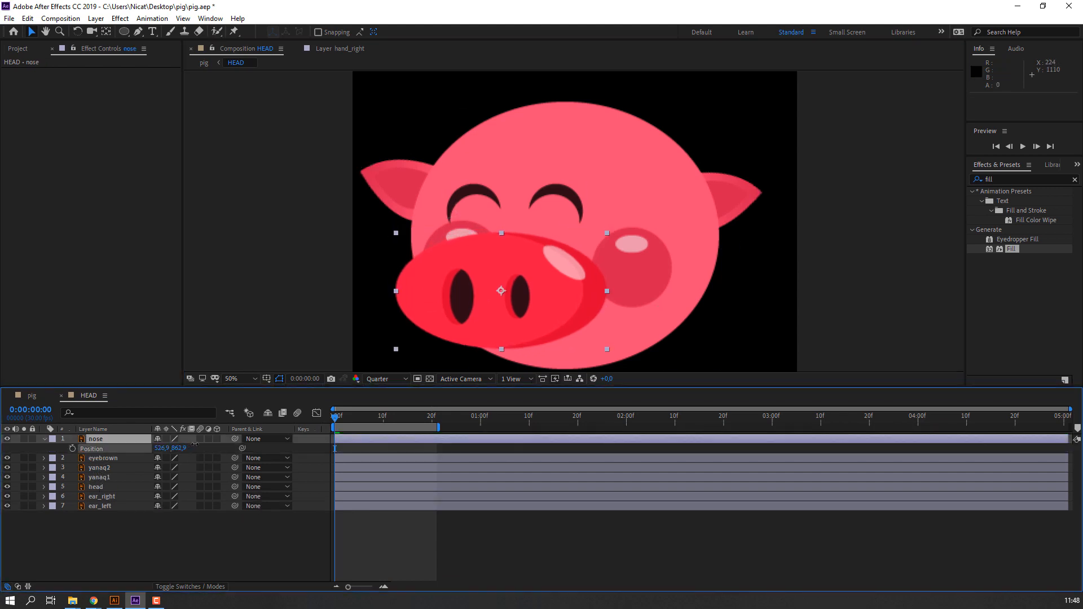
pyautogui.click(89, 451)
pyautogui.click(72, 448)
pyautogui.moveTo(335, 424); pyautogui.dragTo(382, 423)
pyautogui.moveTo(180, 450); pyautogui.dragTo(158, 448)
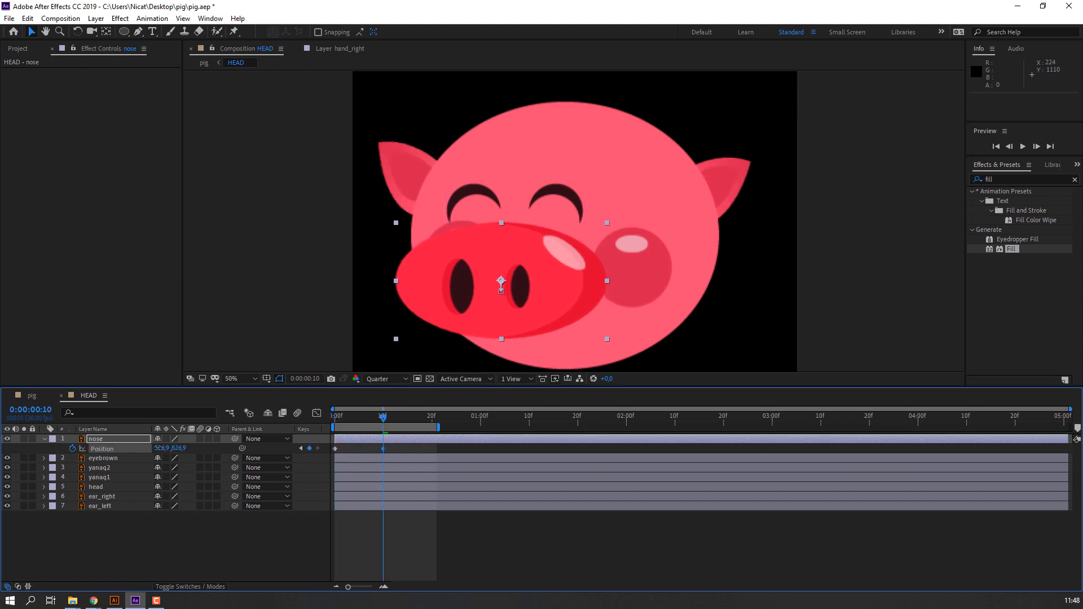
# Step: Copy the nose's first position keyframe to frame 21 and apply Easy Ease to its three position keyframes
pyautogui.moveTo(396, 420); pyautogui.dragTo(438, 426)
pyautogui.click(335, 448)
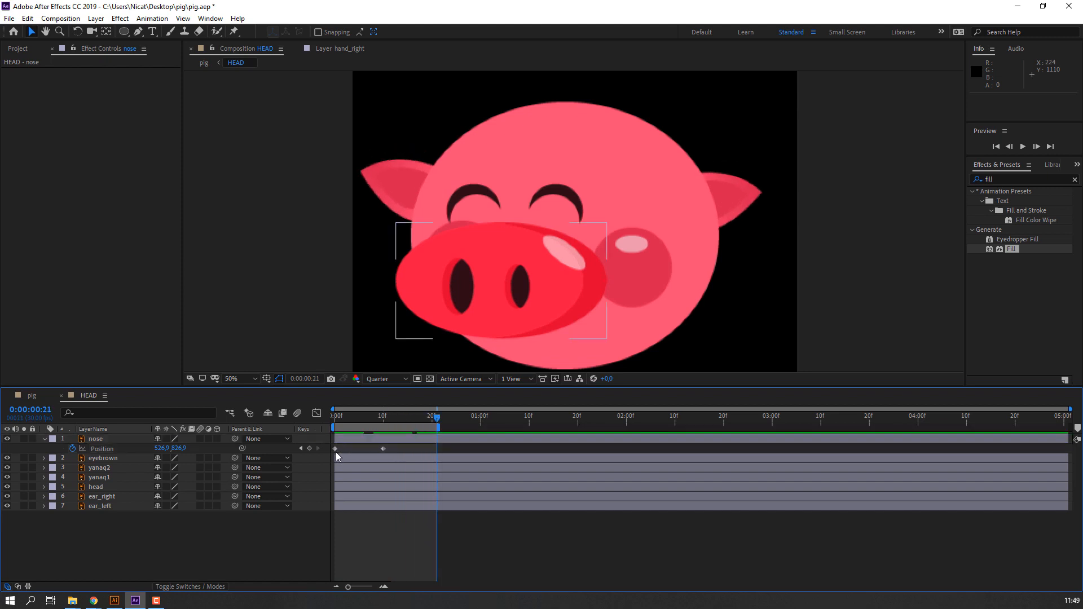
pyautogui.hotkey('ctrl', 'c')
pyautogui.hotkey('ctrl', 'v')
pyautogui.hotkey('ctrl', 'b')
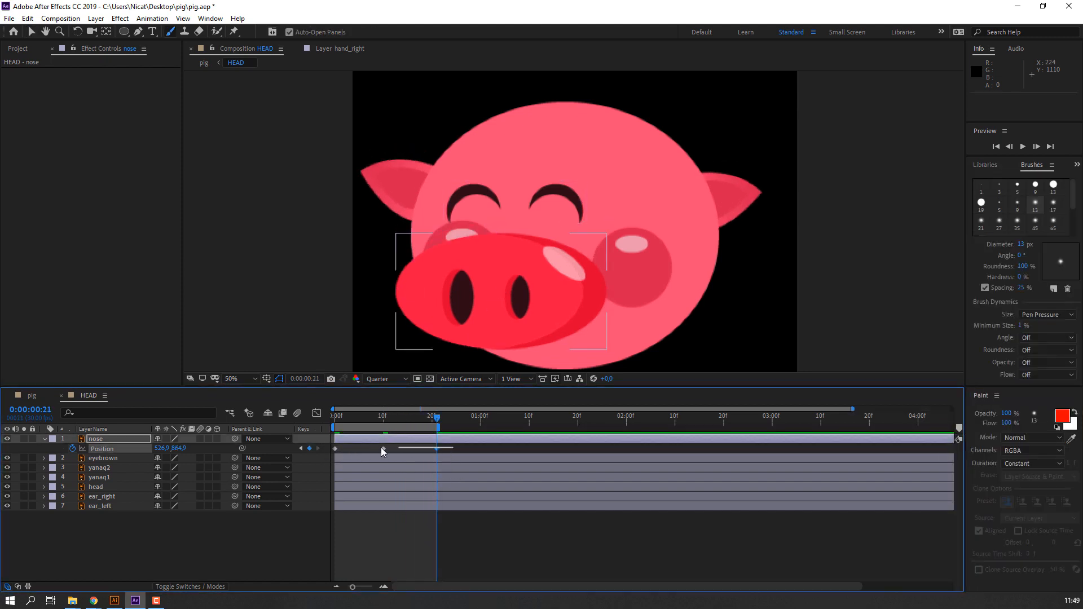
pyautogui.rightClick(335, 449)
pyautogui.moveTo(395, 439)
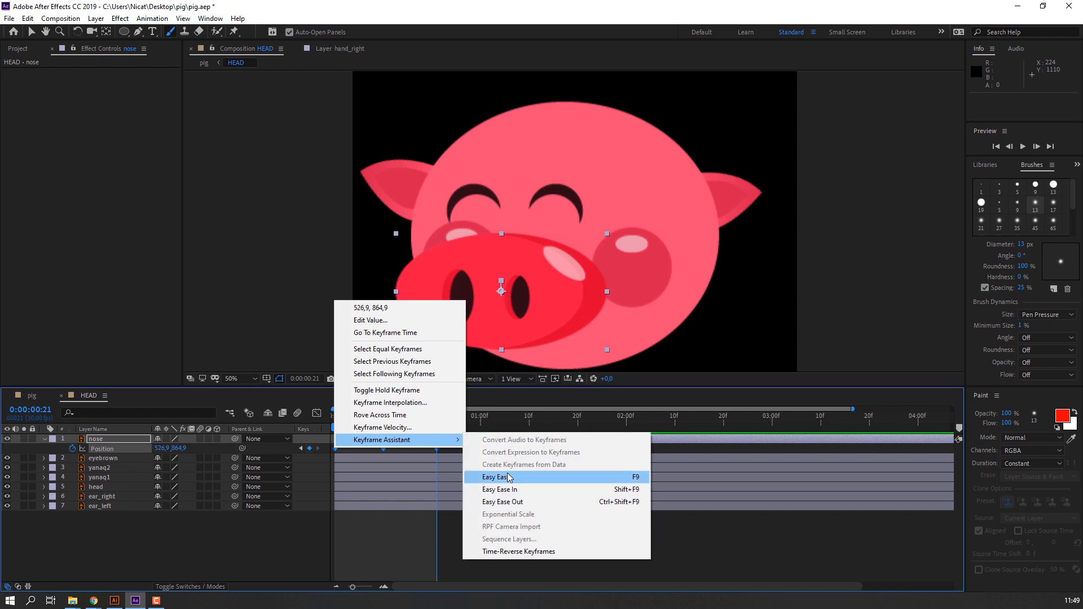
pyautogui.click(485, 477)
# Step: Preview the nose movement together with the ears and scrub from the start to frame 7
pyautogui.press('space')
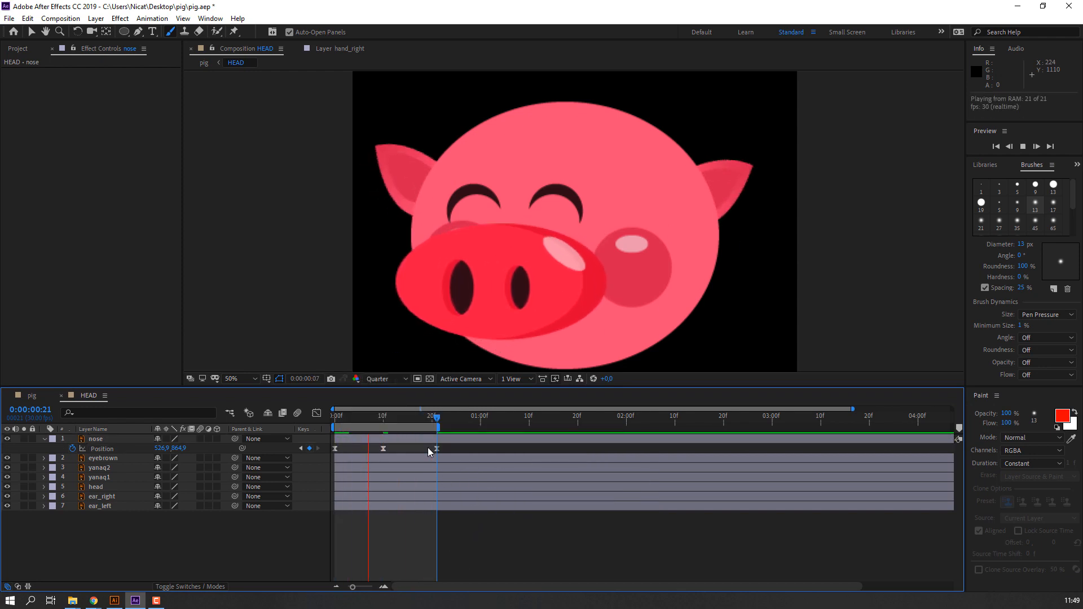
pyautogui.press('space')
pyautogui.click(336, 421)
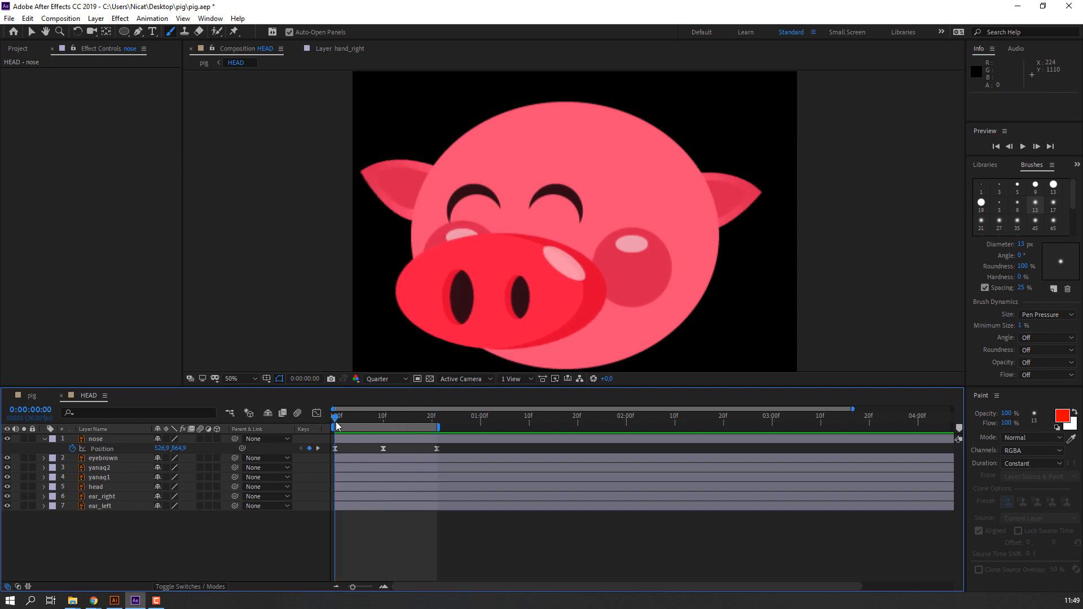
pyautogui.moveTo(353, 421); pyautogui.dragTo(368, 423)
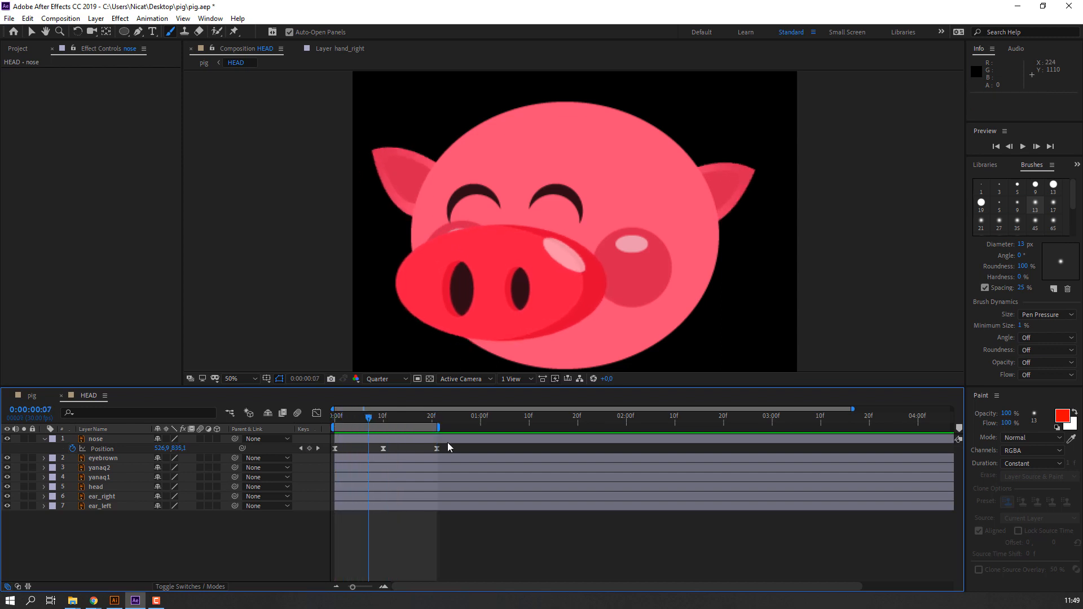
# Step: Lengthen the first and last ease handles in the nose's position speed graph, and collapse the nose layer
pyautogui.moveTo(449, 445); pyautogui.dragTo(332, 460)
pyautogui.click(316, 413)
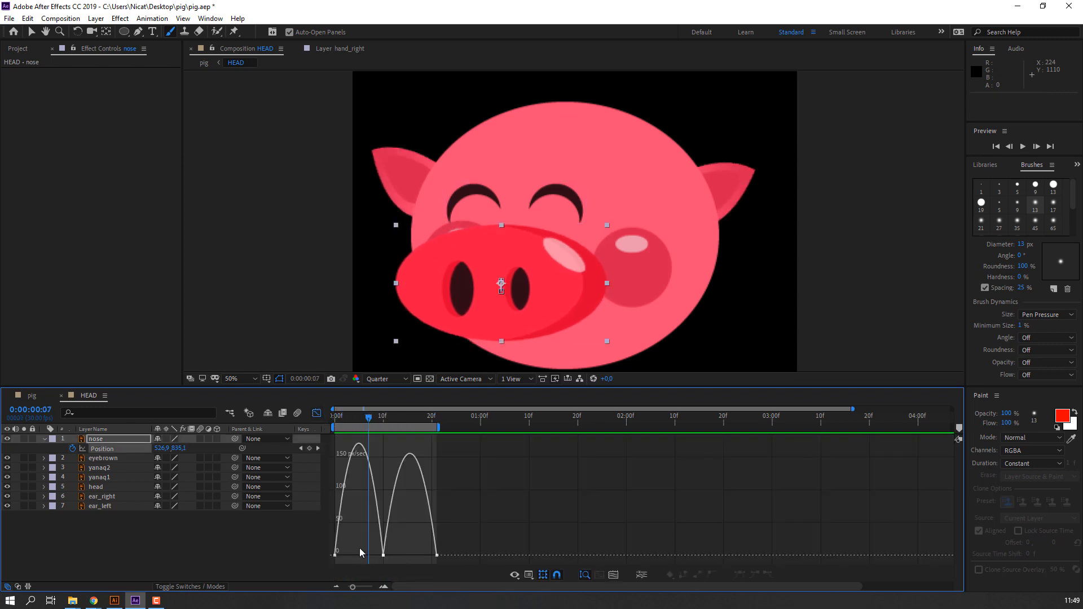
pyautogui.click(335, 555)
pyautogui.moveTo(344, 556); pyautogui.dragTo(351, 556)
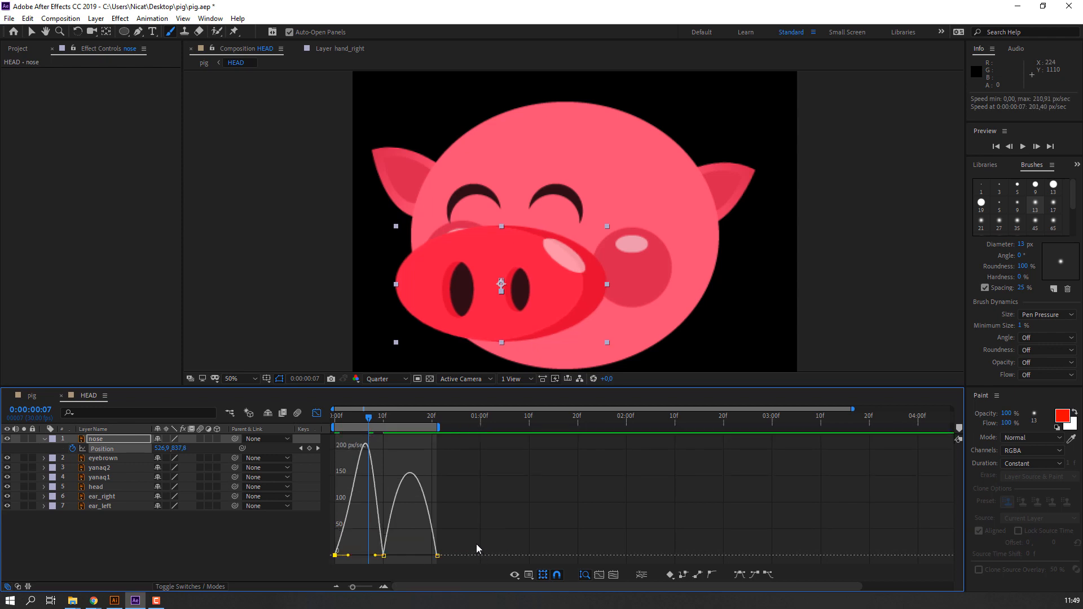
pyautogui.click(437, 555)
pyautogui.moveTo(427, 556); pyautogui.dragTo(419, 557)
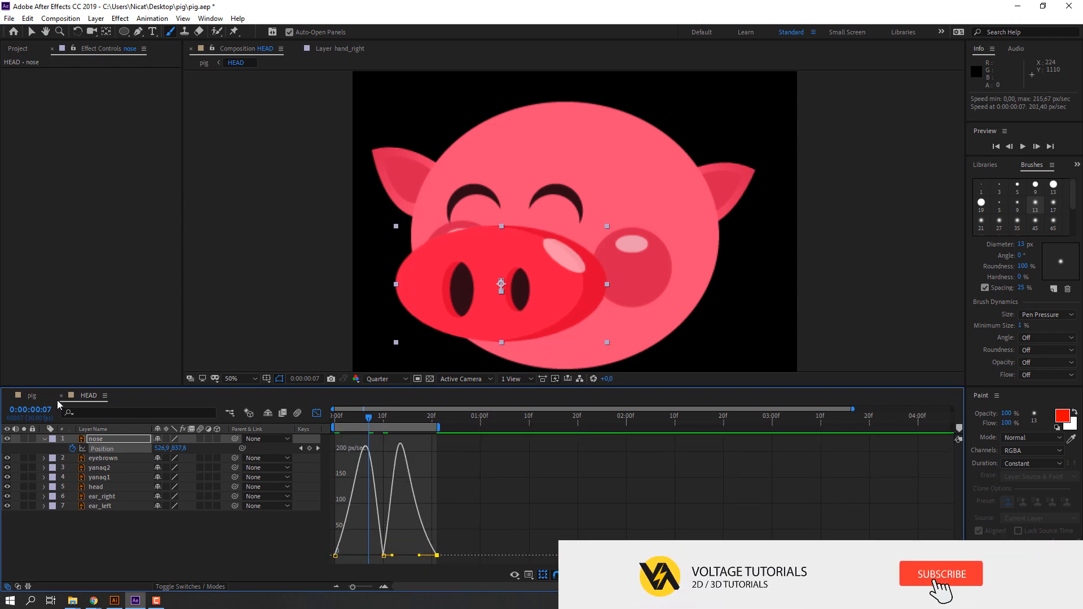
pyautogui.press('u')
pyautogui.click(317, 413)
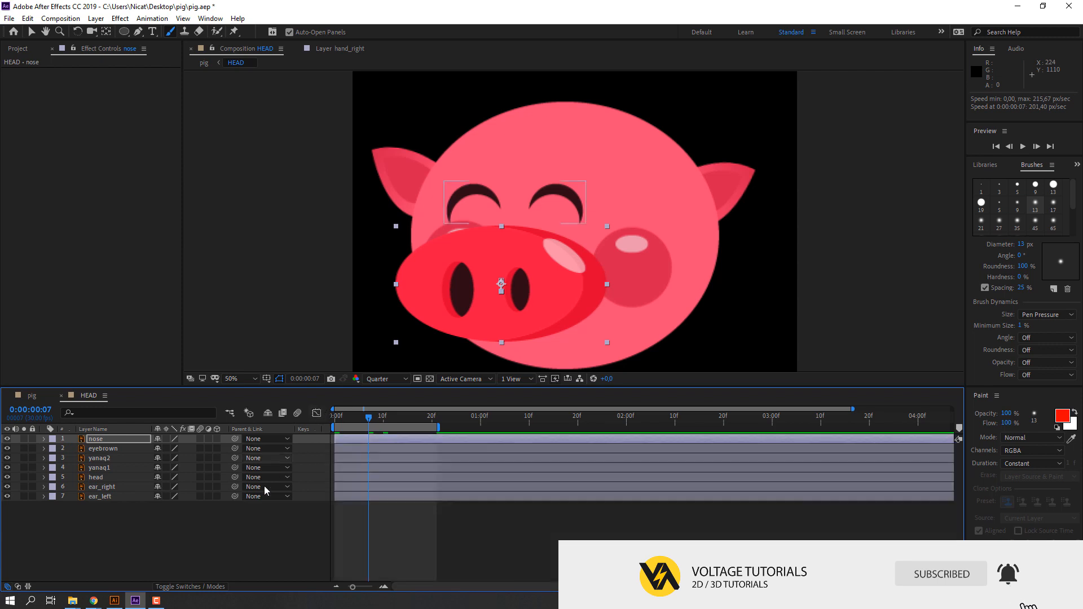
# Step: Preview the nose and ear motion in the HEAD composition at a reduced view size
pyautogui.scroll(-4, 442, 276)
pyautogui.press('space')
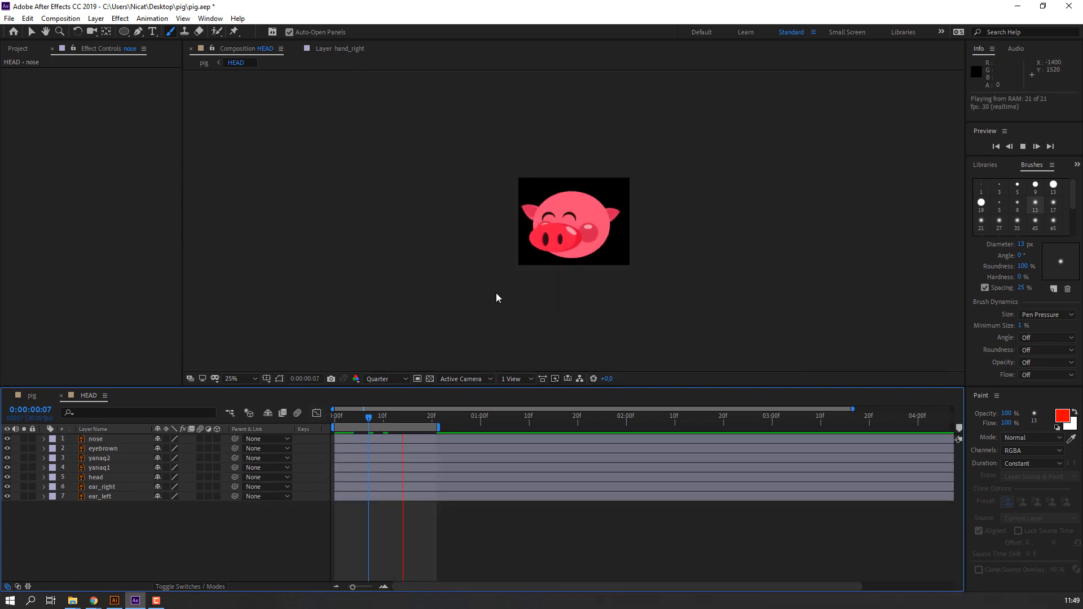
pyautogui.scroll(4, 496, 296)
pyautogui.press('space')
# Step: Keyframe the eyebrows' position and scale on frame 0, and set vertical position 480.3 and scale 77% on frame 10
pyautogui.click(562, 212)
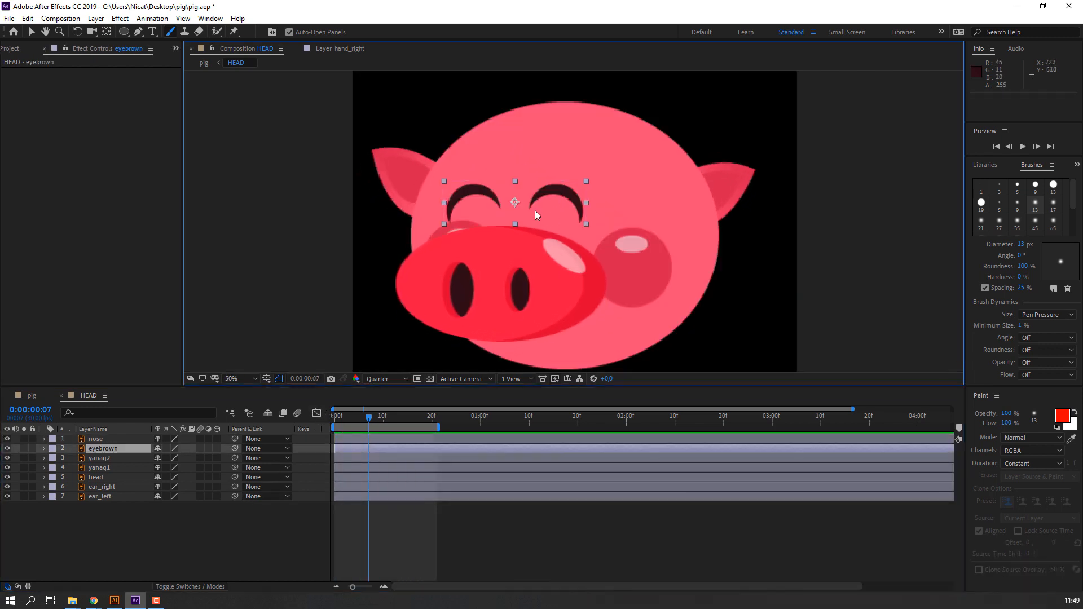
pyautogui.press('Home')
pyautogui.hotkey('alt', 'shift', 'p')
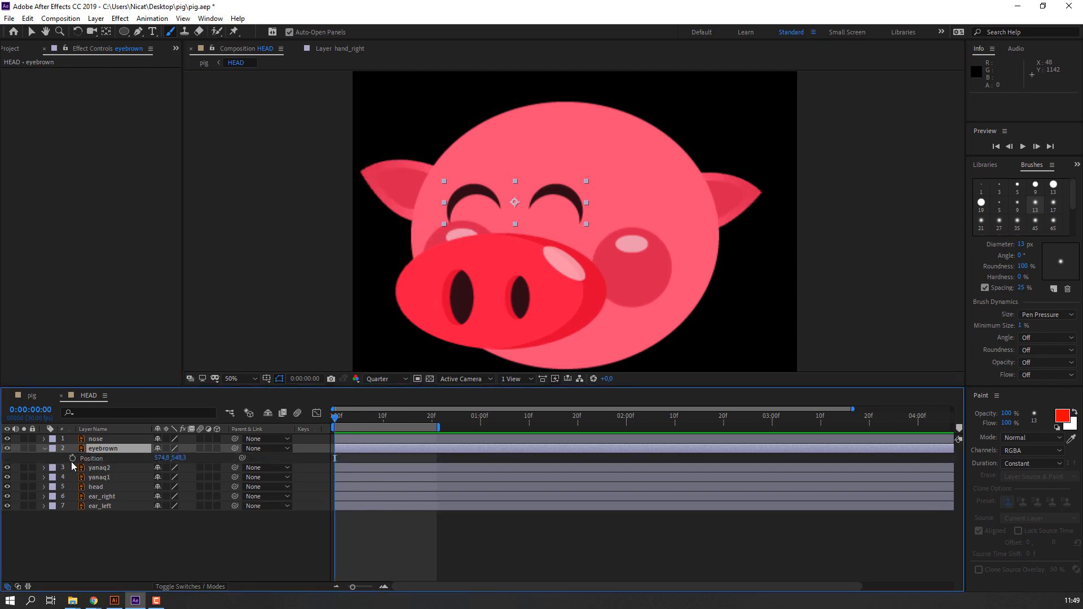
pyautogui.hotkey('alt', 'shift', 's')
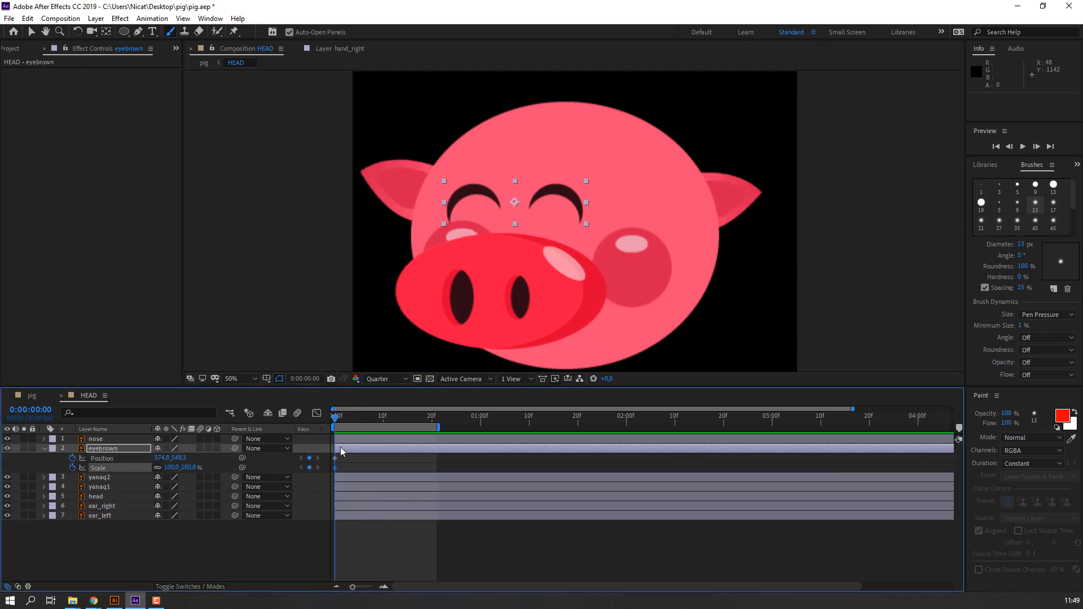
pyautogui.moveTo(341, 419); pyautogui.dragTo(384, 417)
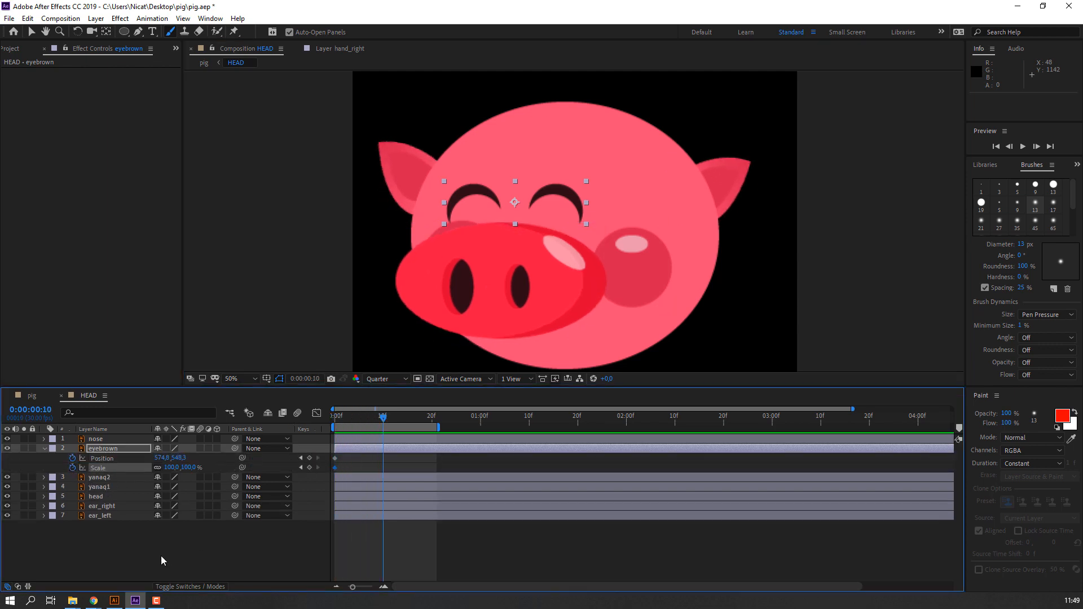
pyautogui.moveTo(178, 457); pyautogui.dragTo(156, 470)
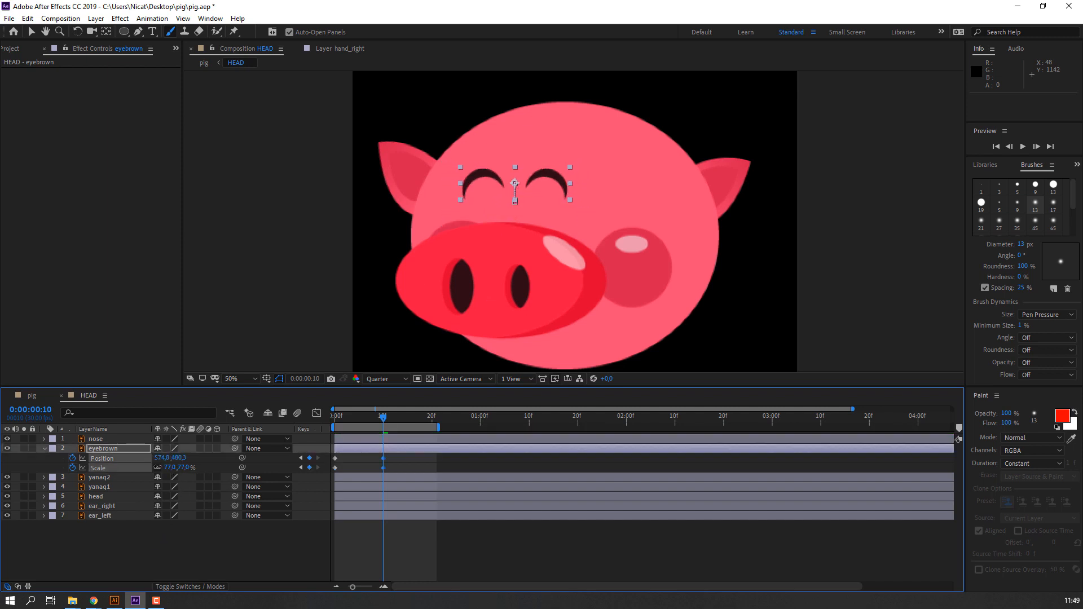
# Step: Copy the eyebrows' first position and scale keyframes to frame 21 and apply Easy Ease to all of their keyframes
pyautogui.click(240, 571)
pyautogui.moveTo(383, 417); pyautogui.dragTo(436, 423)
pyautogui.moveTo(359, 463); pyautogui.dragTo(326, 470)
pyautogui.hotkey('ctrl', 'c')
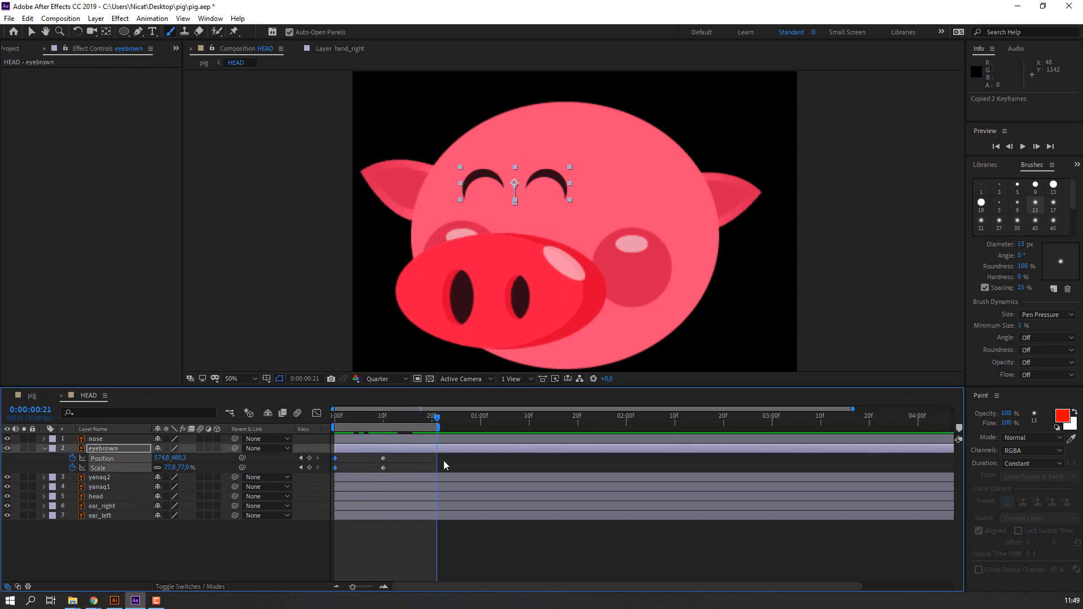
pyautogui.hotkey('ctrl', 'v')
pyautogui.moveTo(405, 467); pyautogui.dragTo(327, 471)
pyautogui.rightClick(335, 468)
pyautogui.moveTo(395, 461)
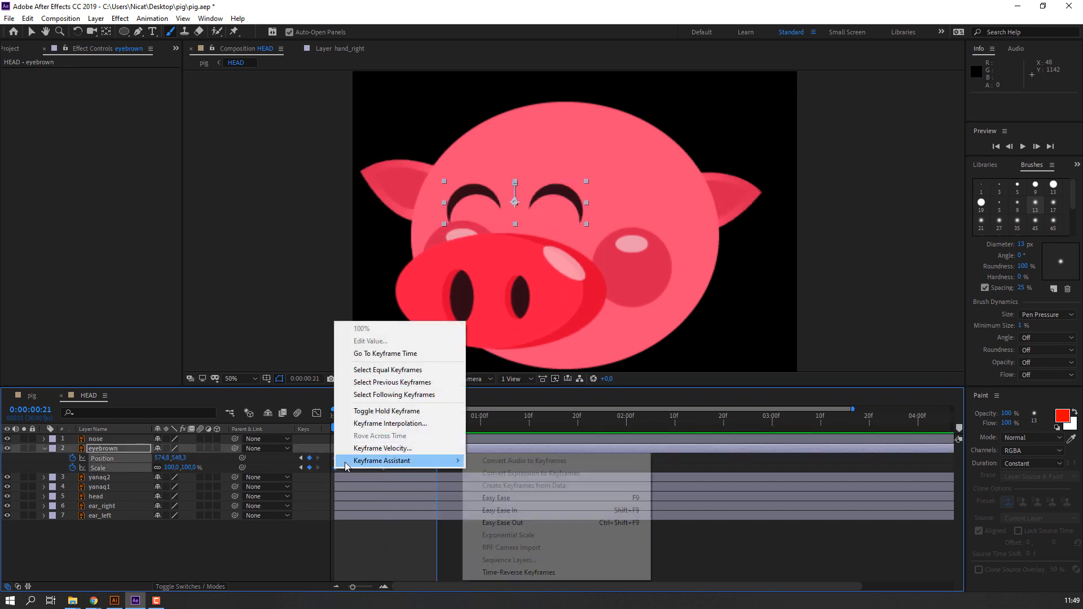
pyautogui.click(496, 497)
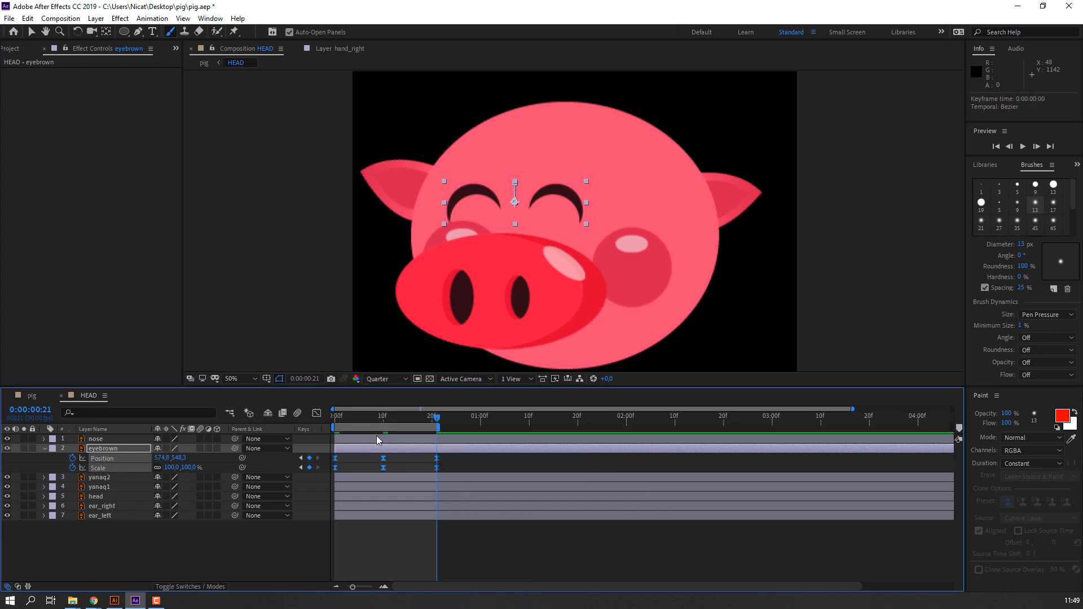
# Step: Lengthen the first and last ease handles in the eyebrows' position and scale speed graph, and collapse the layer
pyautogui.click(317, 414)
pyautogui.moveTo(359, 520)
pyautogui.mouseDown()
pyautogui.moveTo(329, 536)
pyautogui.moveTo(367, 527)
pyautogui.mouseUp()
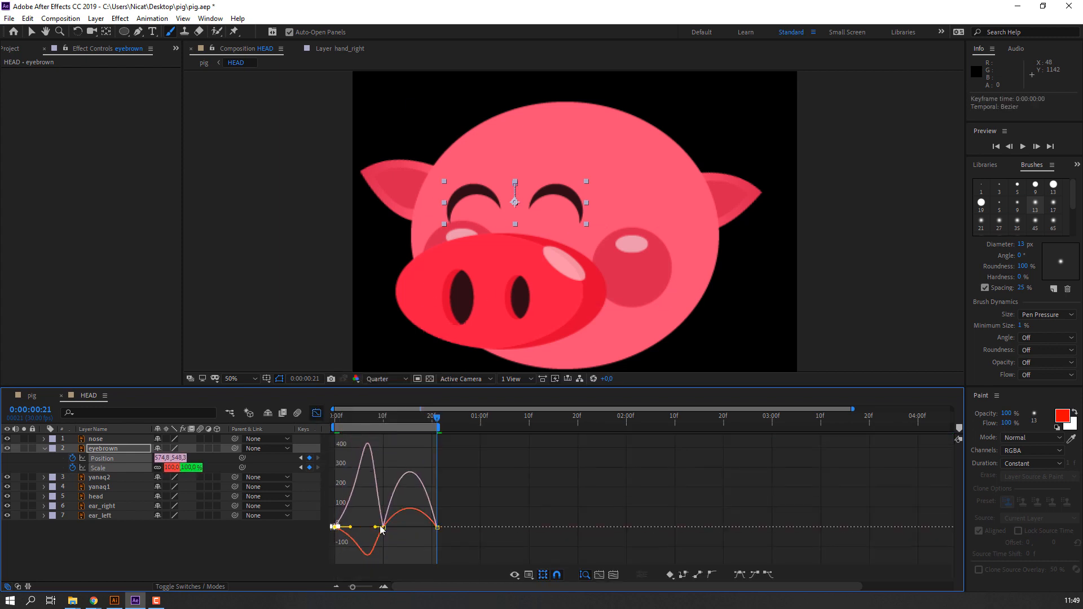
pyautogui.moveTo(472, 512); pyautogui.dragTo(422, 527)
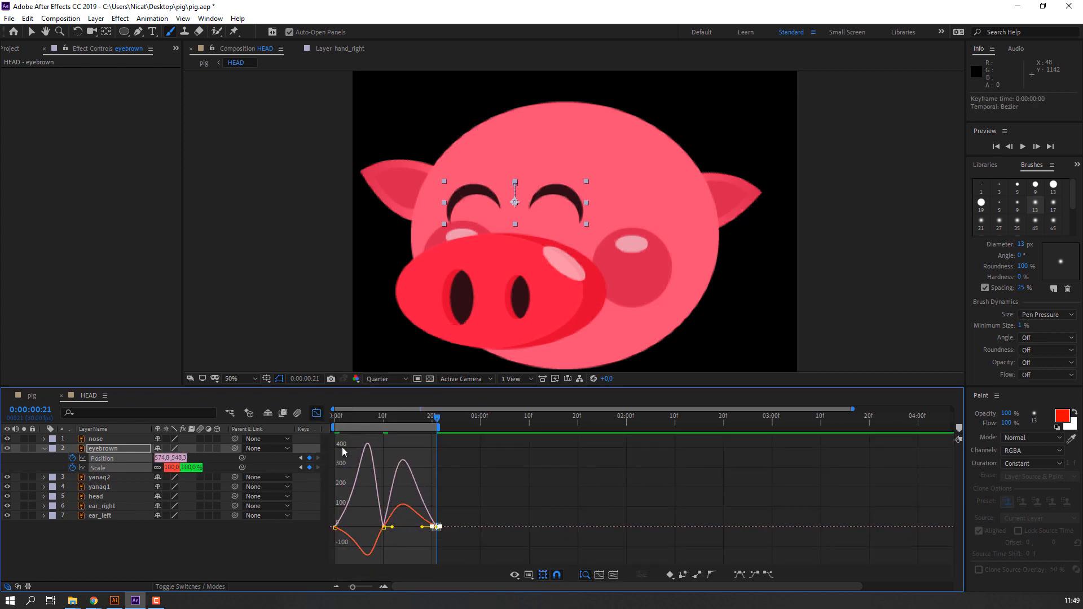
pyautogui.click(318, 416)
pyautogui.click(224, 533)
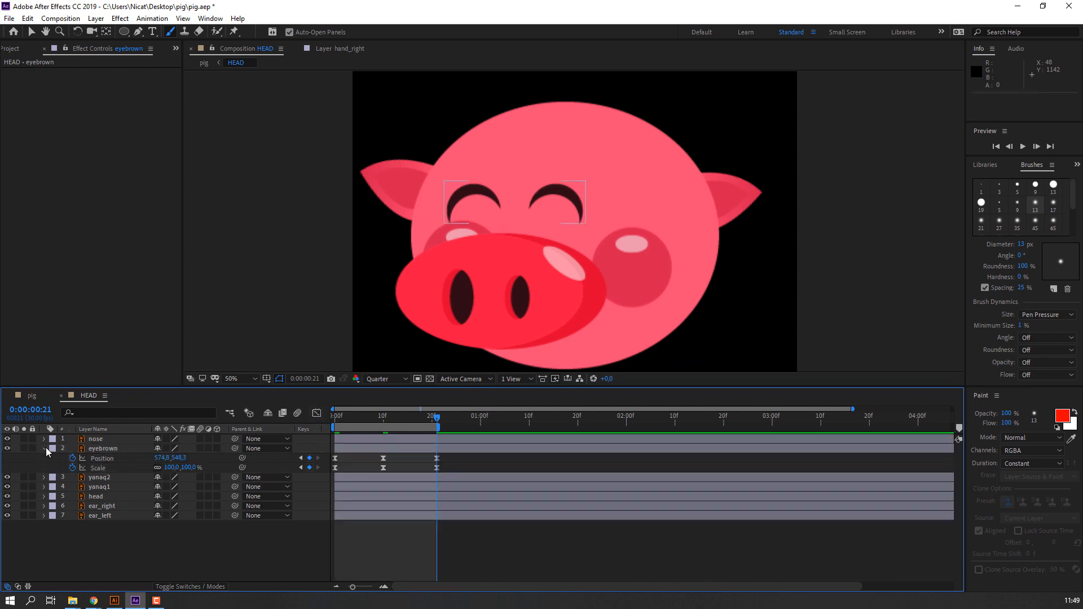
pyautogui.click(46, 449)
# Step: Preview the full jump in the pig composition to check the eyebrow motion with the whole character in view
pyautogui.click(31, 398)
pyautogui.press('space')
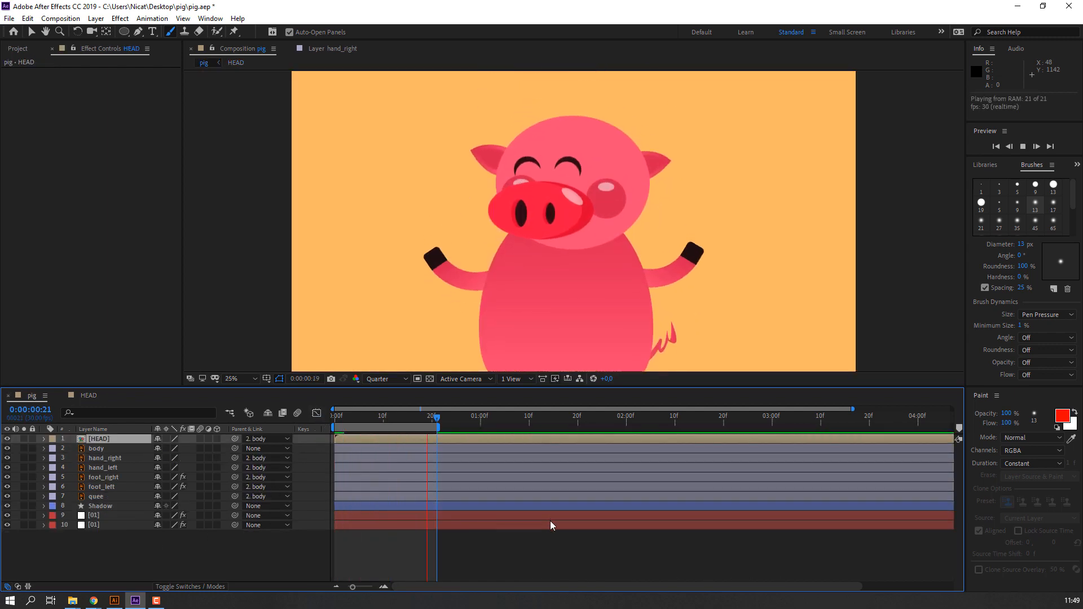
pyautogui.press(',')
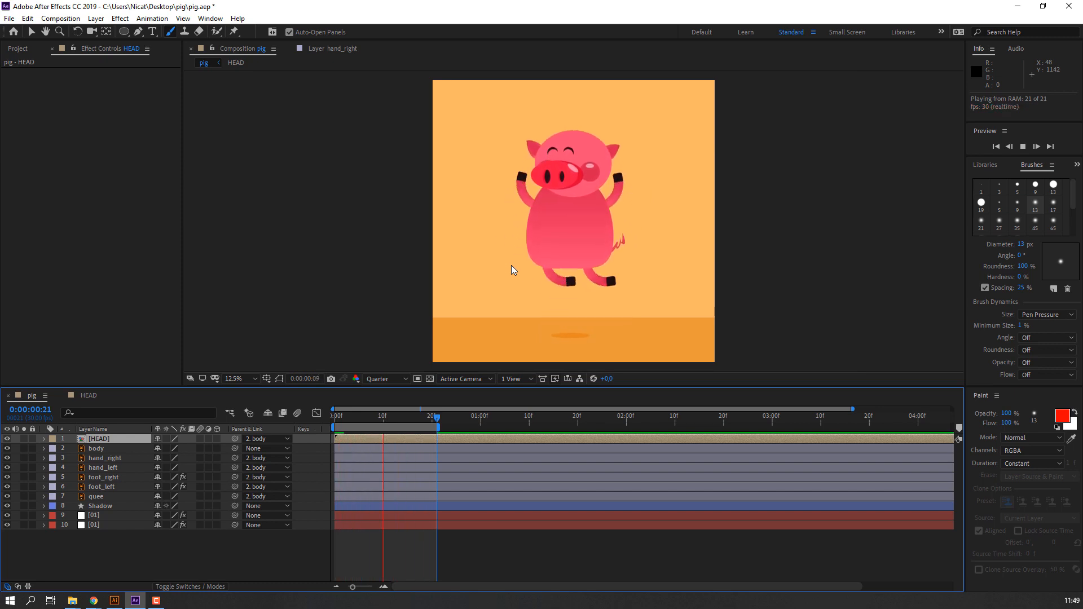
pyautogui.press(',')
pyautogui.press('.')
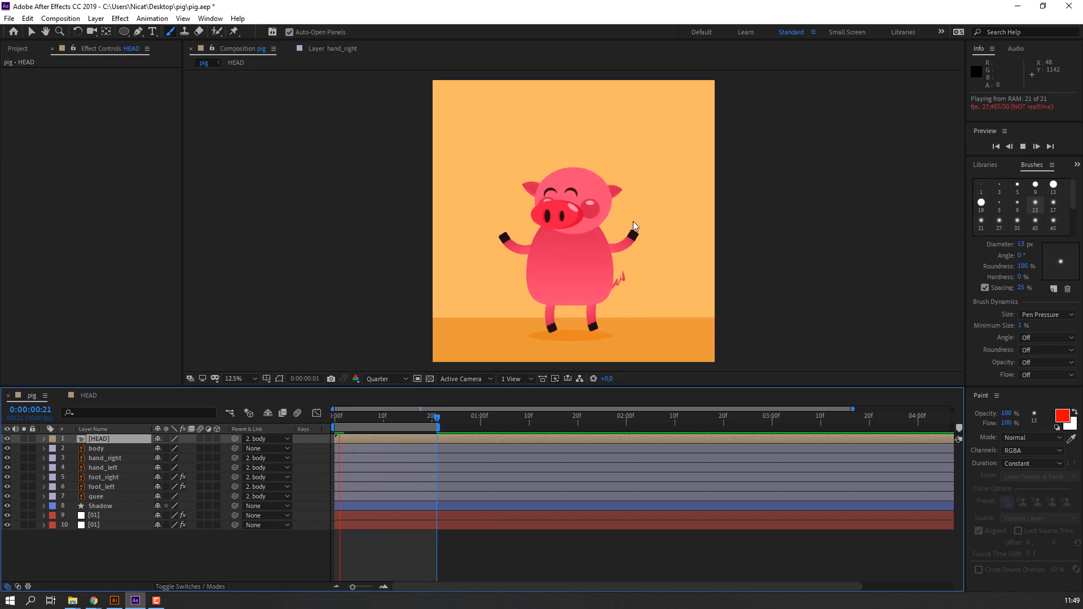
# Step: Raise the nose further in its frame 10 position keyframe in the HEAD composition, and return to frame 0
pyautogui.click(88, 395)
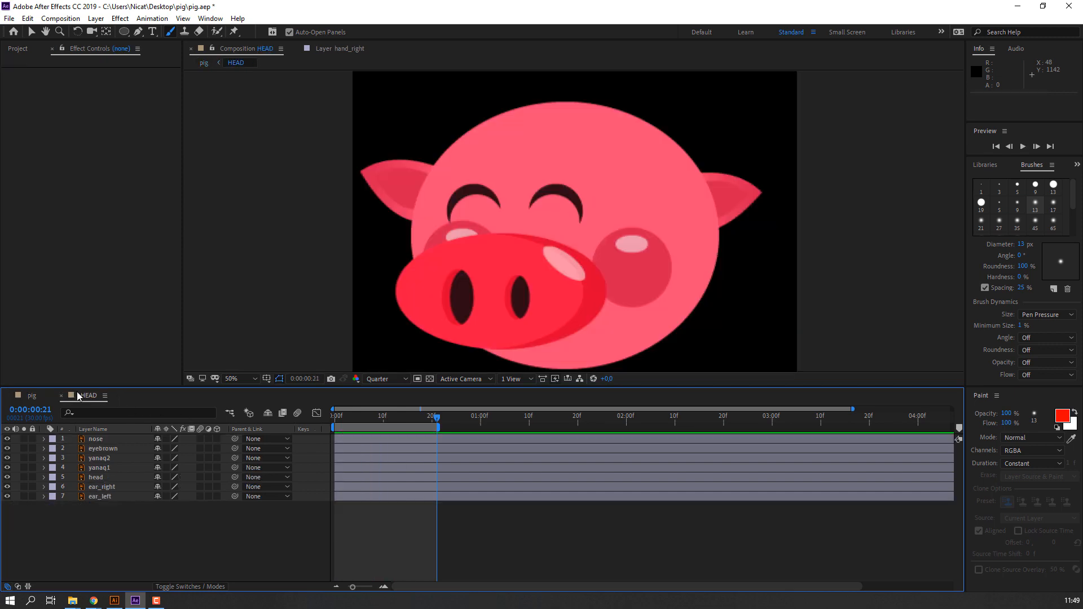
pyautogui.press('Home')
pyautogui.click(469, 311)
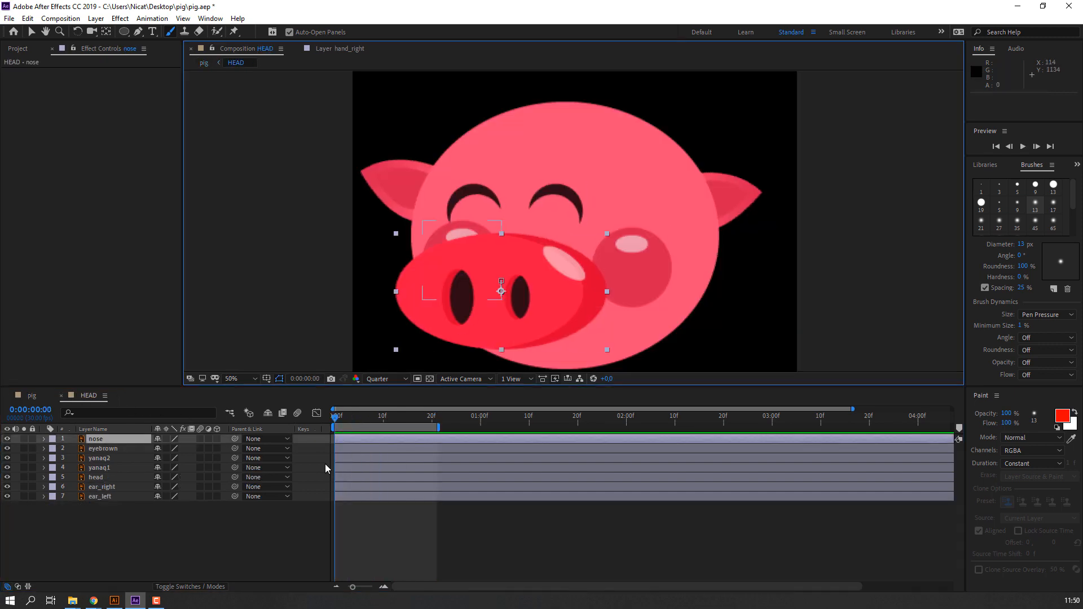
pyautogui.press('p')
pyautogui.moveTo(336, 418); pyautogui.dragTo(383, 420)
pyautogui.moveTo(179, 447); pyautogui.dragTo(140, 447)
pyautogui.press('Home')
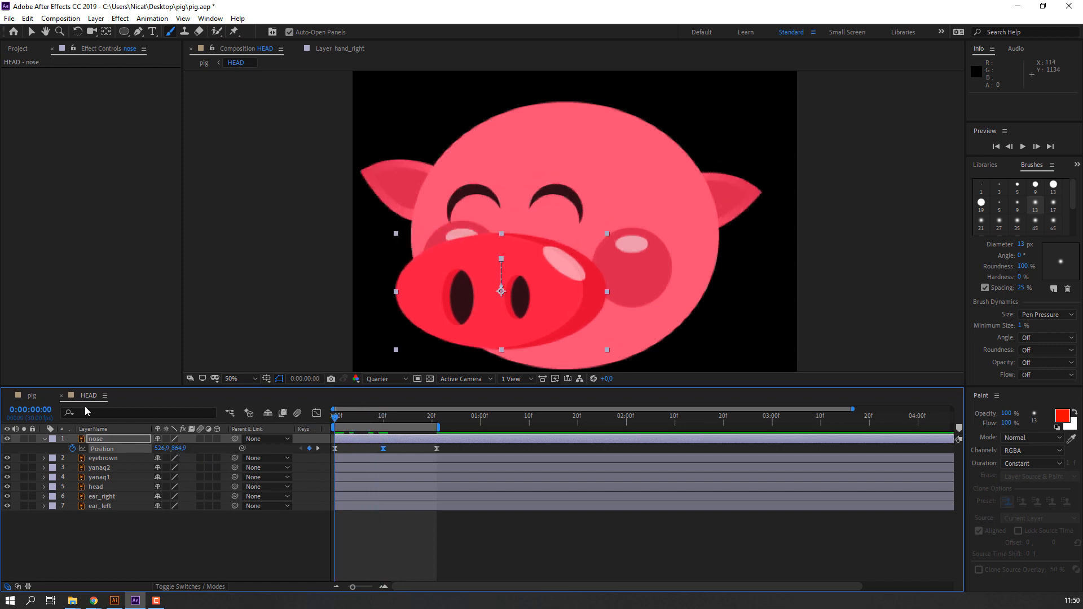
# Step: Preview the pig composition to check the stronger nose movement up close and with the whole character in view
pyautogui.click(33, 396)
pyautogui.press('space')
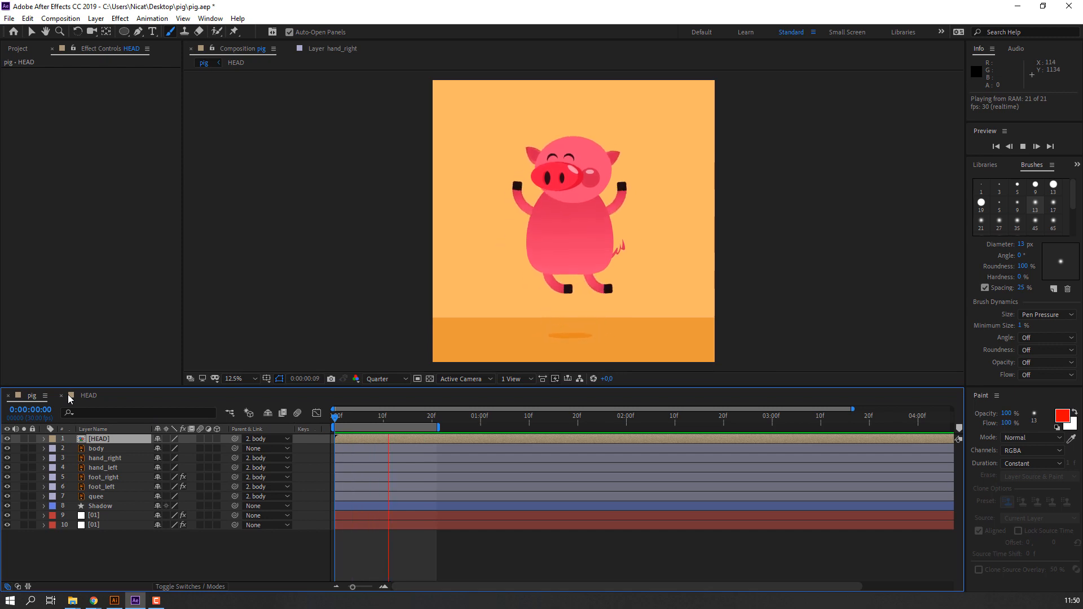
pyautogui.scroll(1, 556, 200)
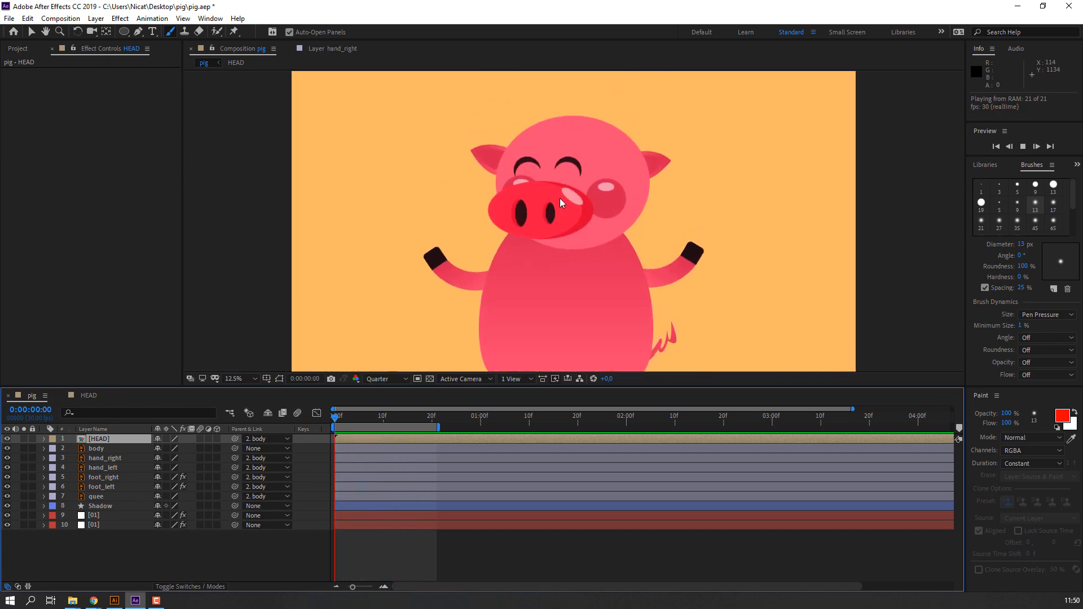
pyautogui.scroll(-1, 559, 198)
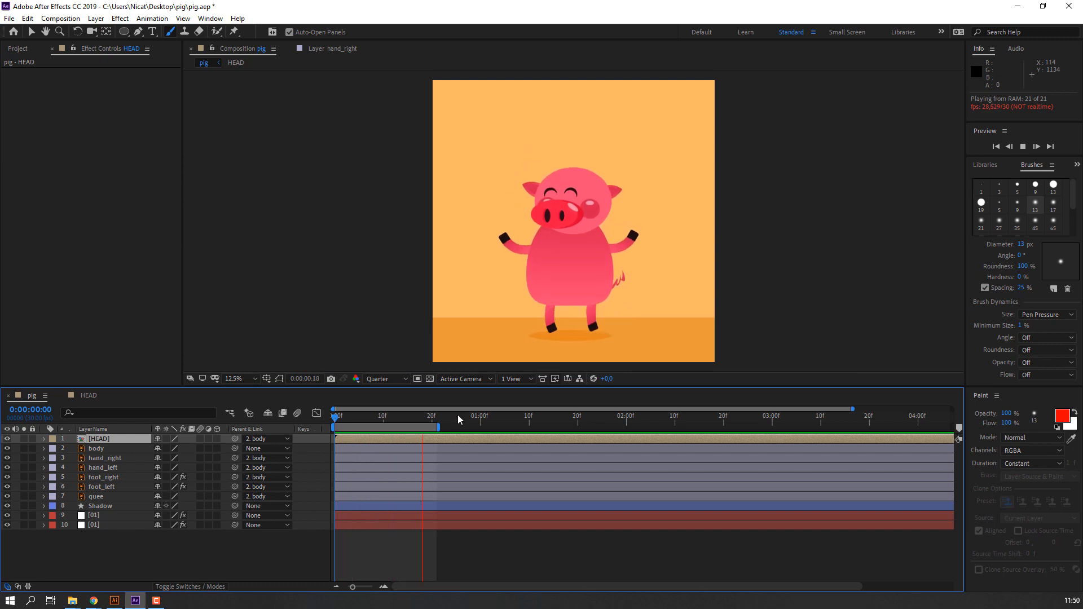
pyautogui.press('space')
# Step: Enable motion blur on all ten layers and for the pig composition, and preview the blurred jump
pyautogui.moveTo(201, 439); pyautogui.dragTo(197, 525)
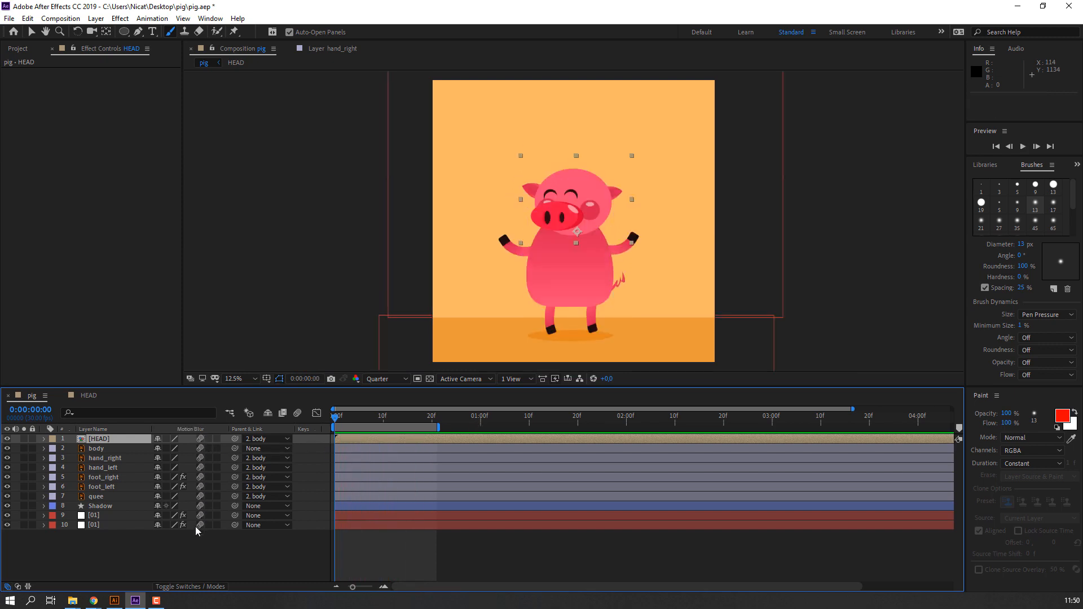
pyautogui.click(298, 414)
pyautogui.press('space')
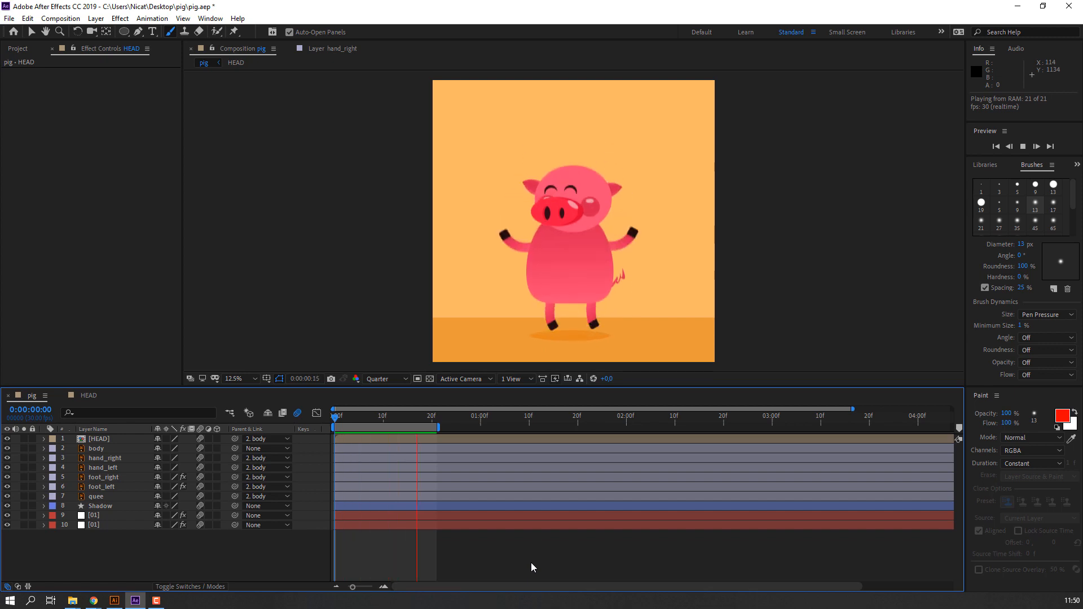
pyautogui.press(',')
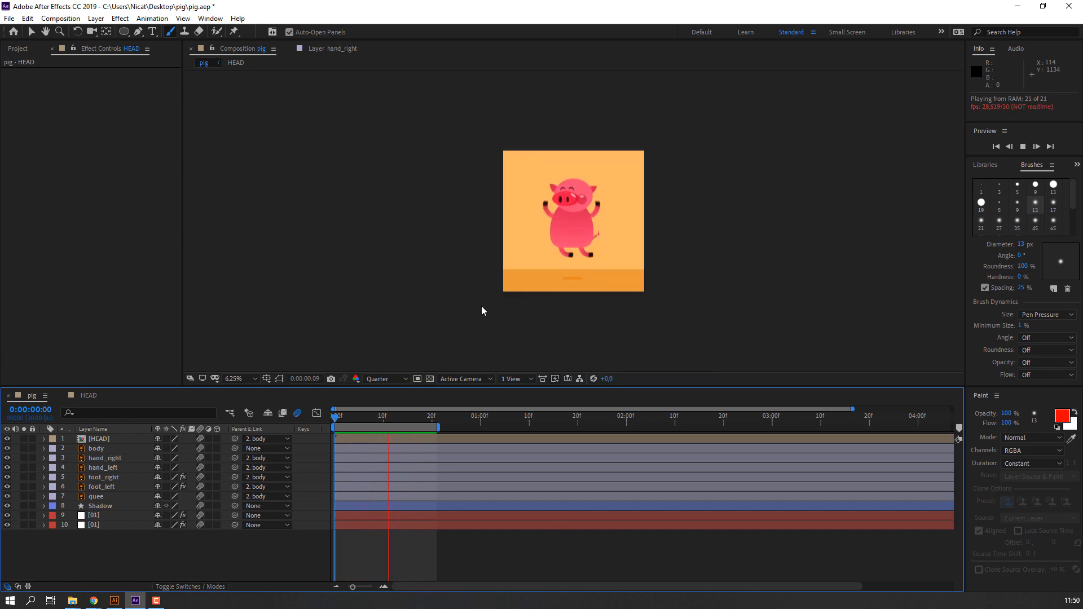
pyautogui.press('.')
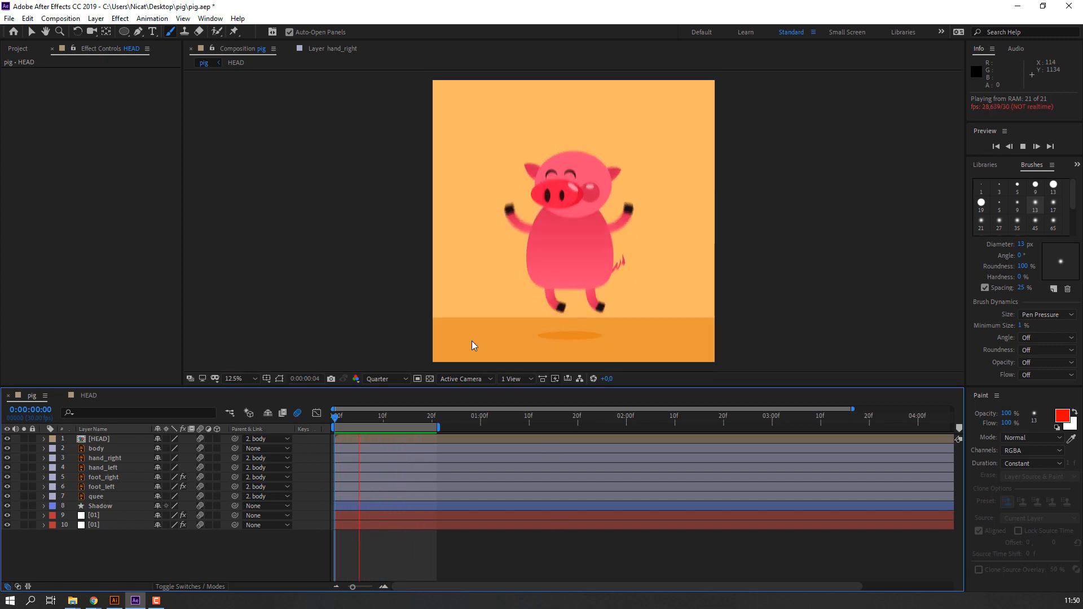